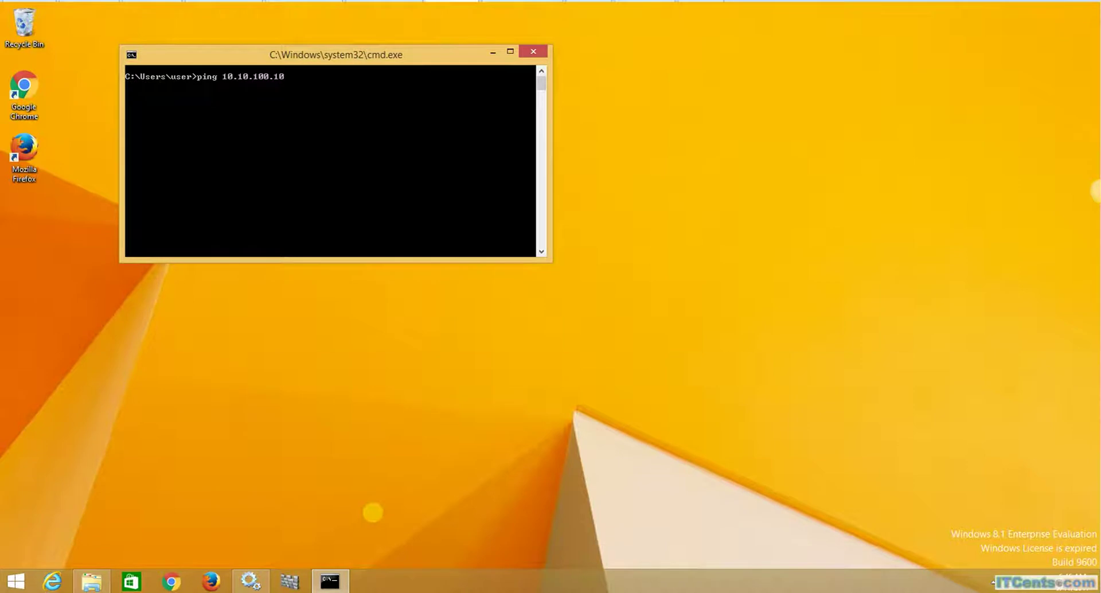
# Start a continuous ping to 10.10.100.101 in the command prompt and reposition its window on the desktop.
pyautogui.write('t')
pyautogui.press('Return')
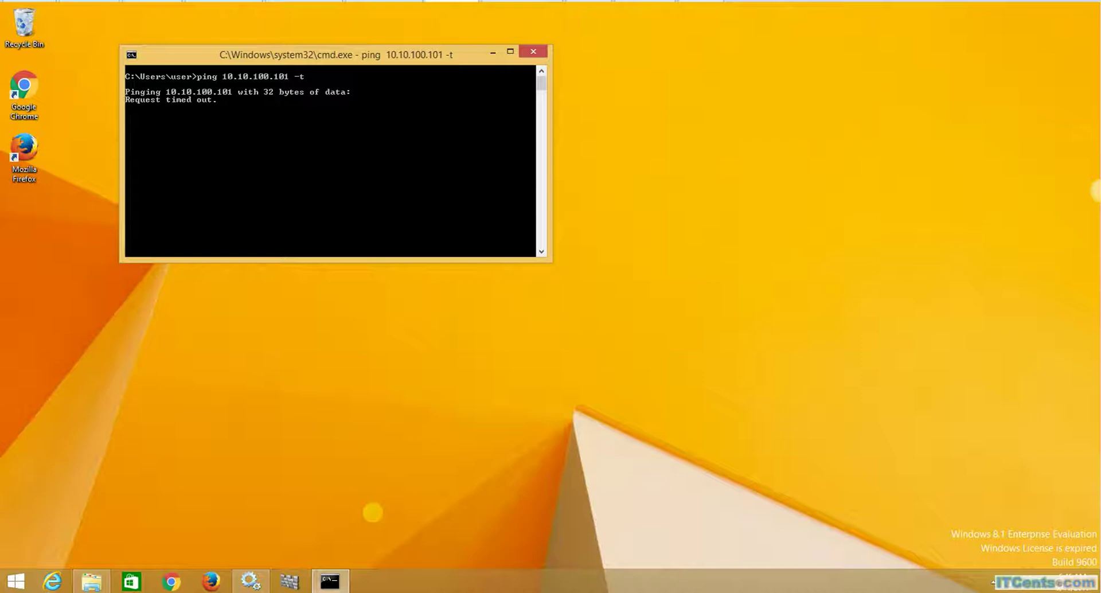
pyautogui.moveTo(339, 62); pyautogui.dragTo(378, 124)
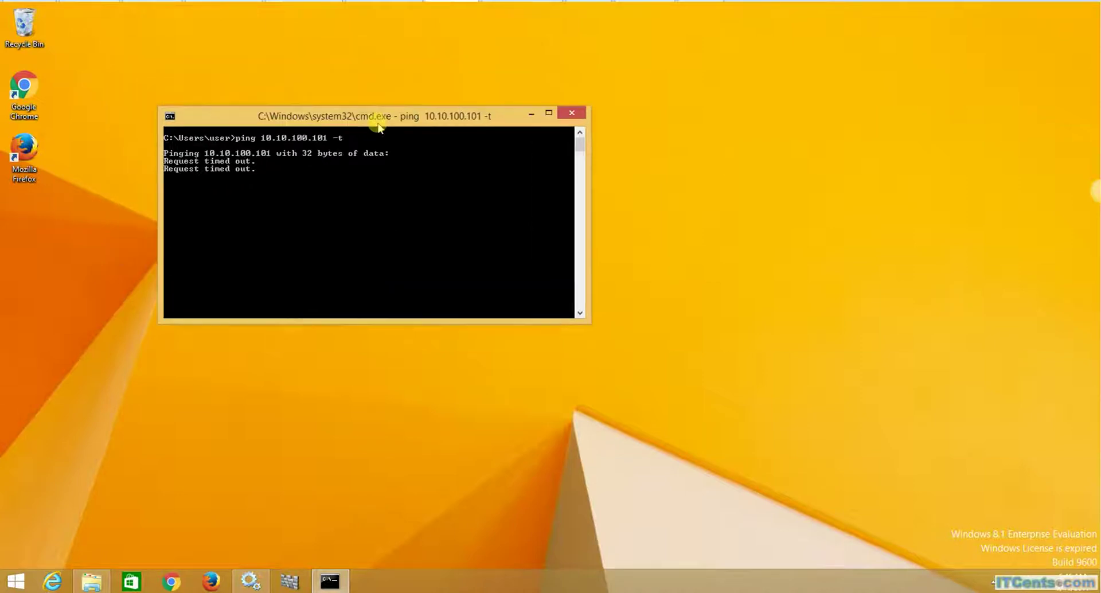
# Switch to Internet Explorer and open the gateway page at vpn.itcents.com.
pyautogui.click(52, 581)
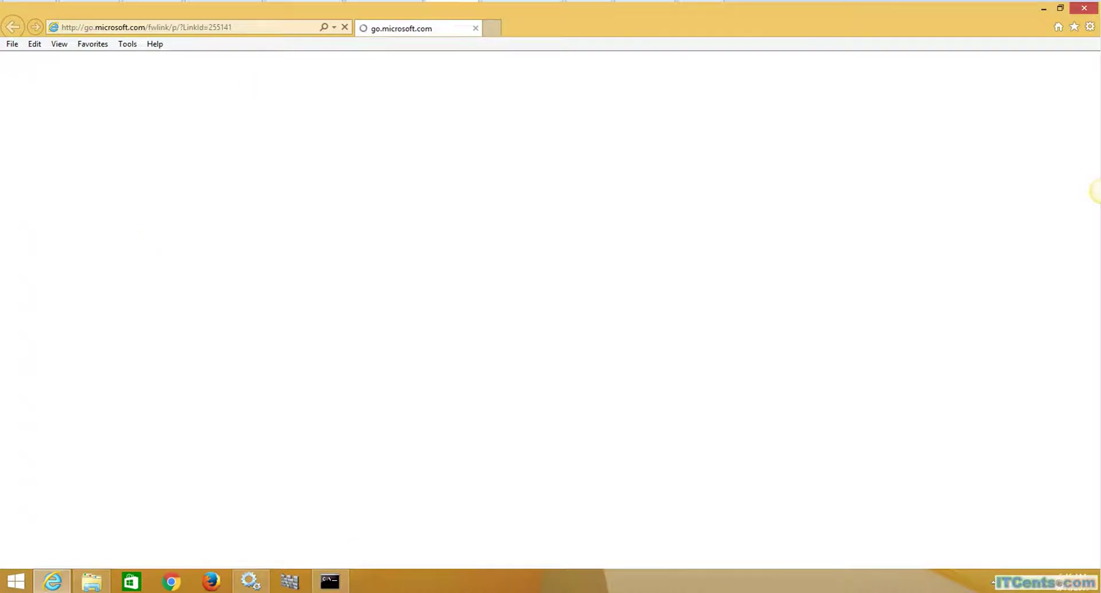
pyautogui.click(330, 580)
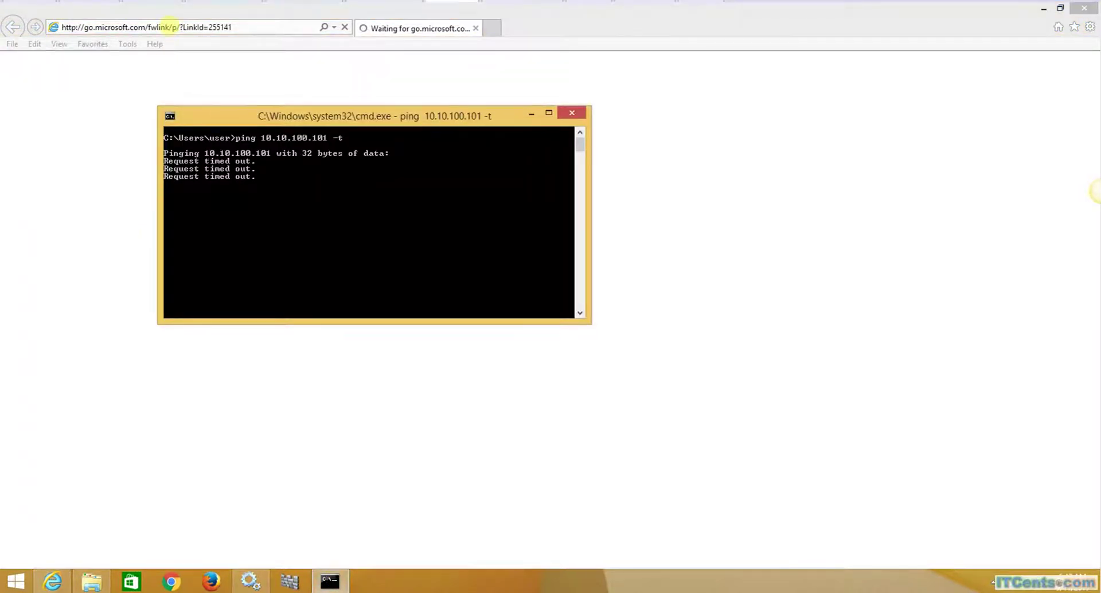
pyautogui.click(170, 27)
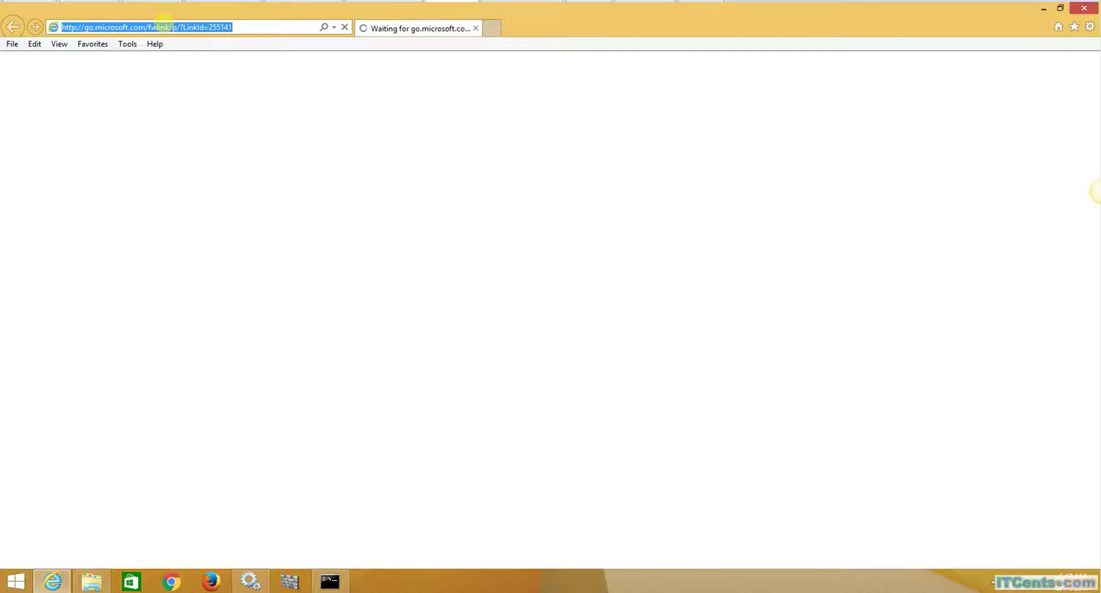
pyautogui.write('vpn.itcents.com')
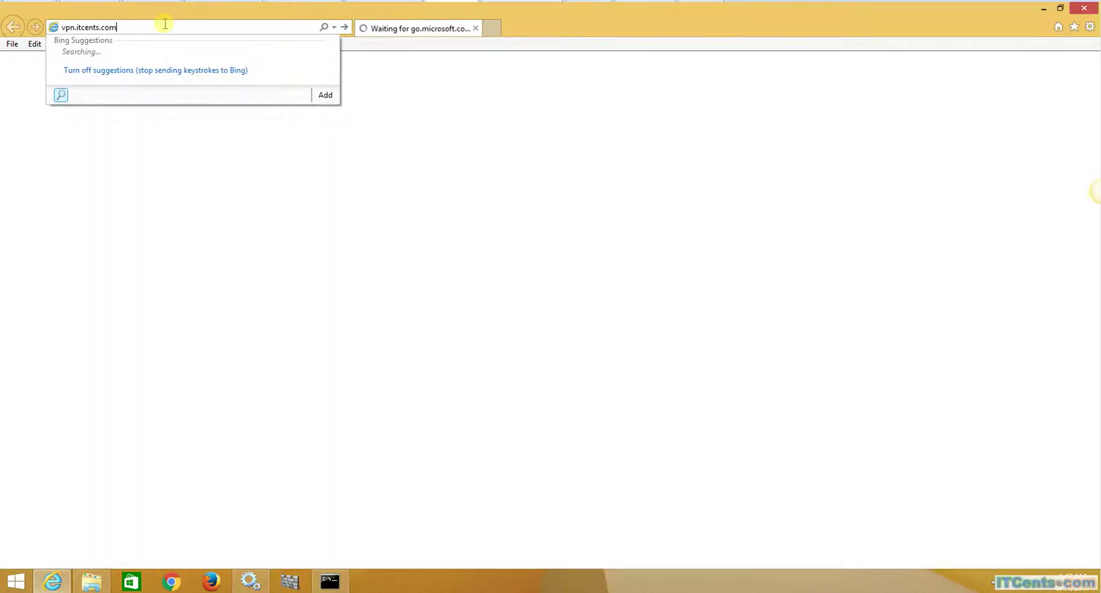
pyautogui.press('Return')
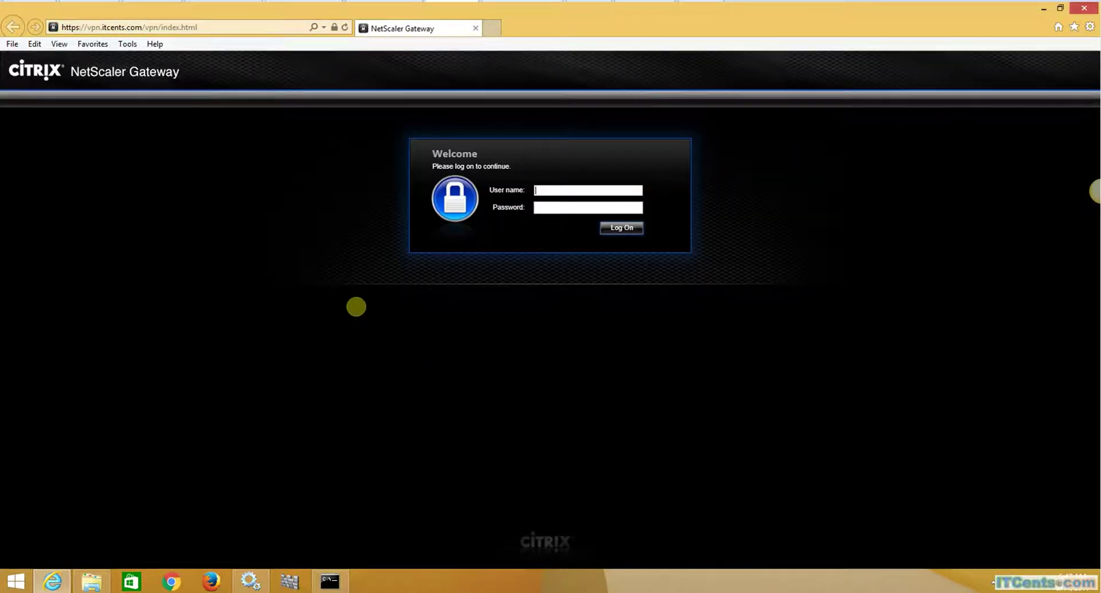
# Log on to NetScaler Gateway with the account user name and password, and connect using Network Access.
pyautogui.click(547, 190)
pyautogui.click(551, 202)
pyautogui.click(620, 228)
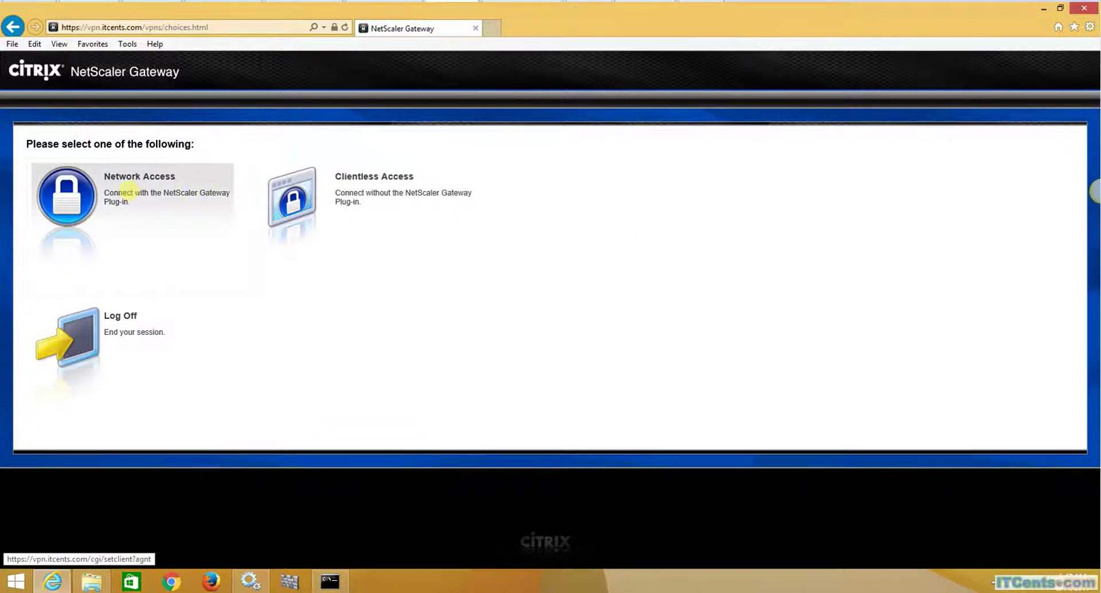
pyautogui.click(126, 193)
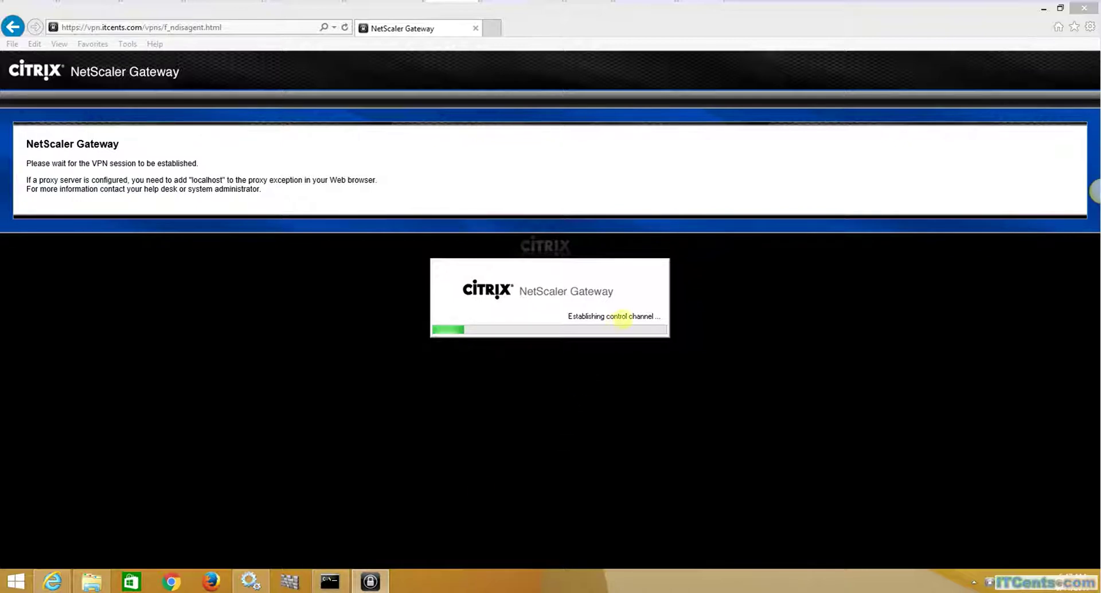
# Switch to the command prompt and review the running ping to 10.10.100.101 during the VPN connection.
pyautogui.click(329, 581)
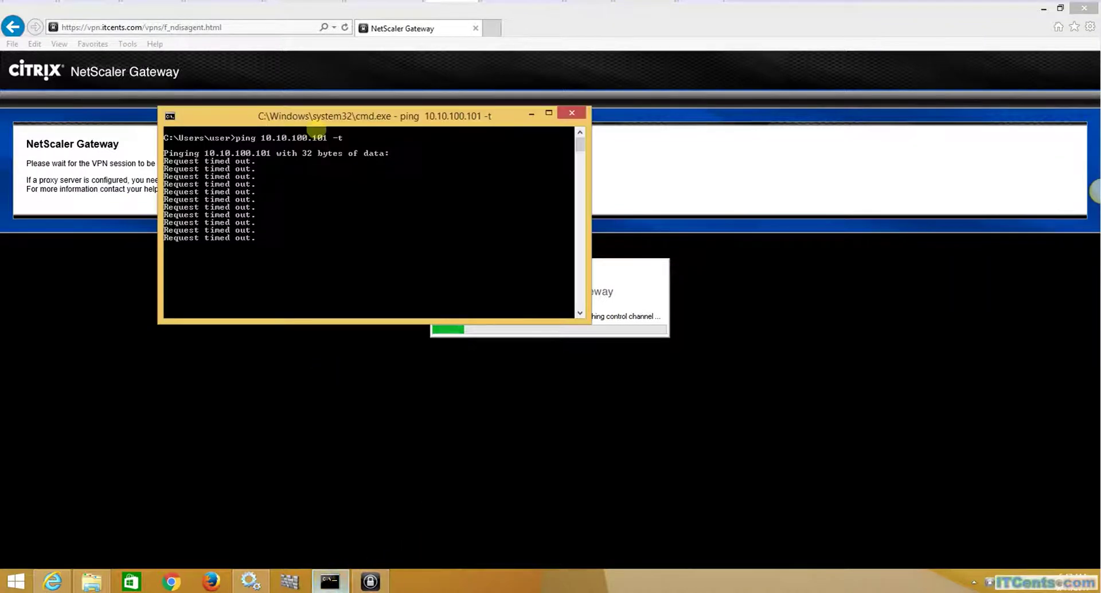
pyautogui.moveTo(341, 116); pyautogui.dragTo(204, 69)
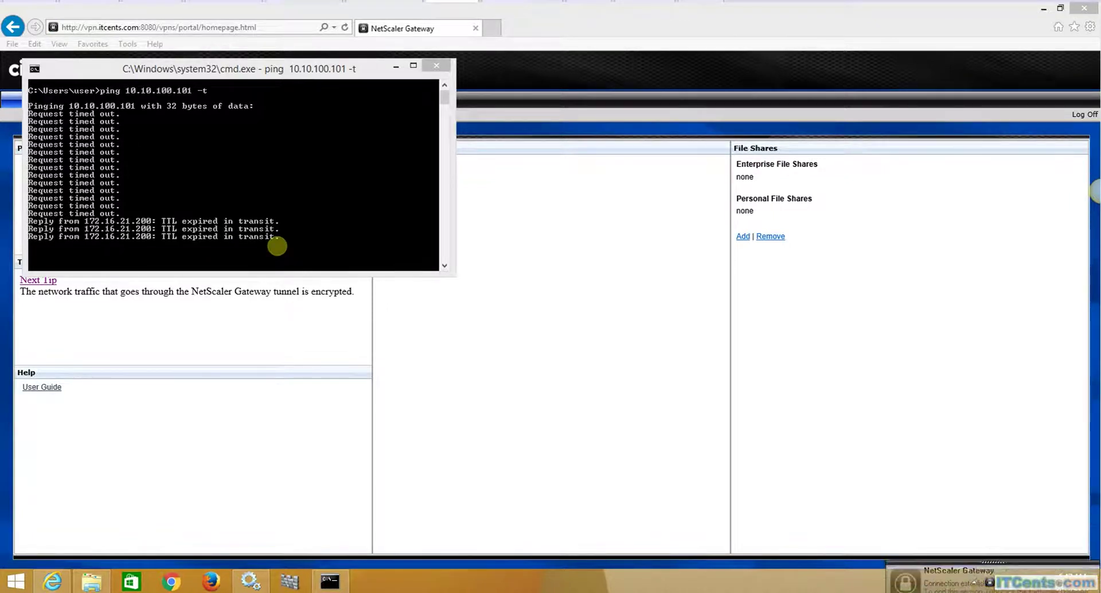
pyautogui.moveTo(229, 68); pyautogui.dragTo(328, 93)
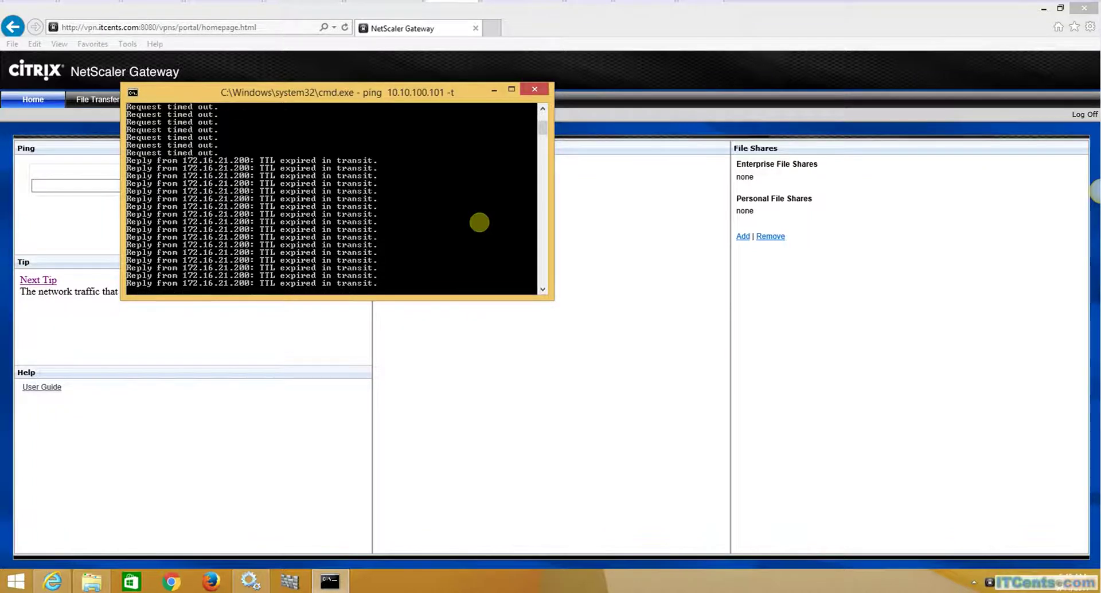
pyautogui.scroll(-4, 479, 221)
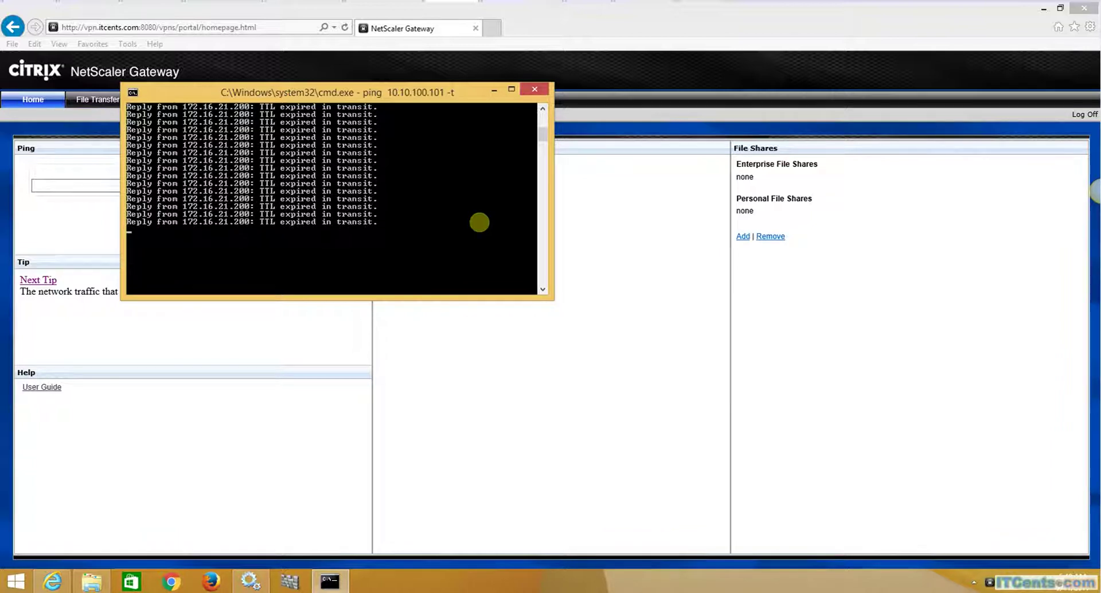
# Stop the running ping and restart the continuous ping to 10.10.100.101.
pyautogui.hotkey('ctrl', 'c')
pyautogui.hotkey('ctrl', 'x')
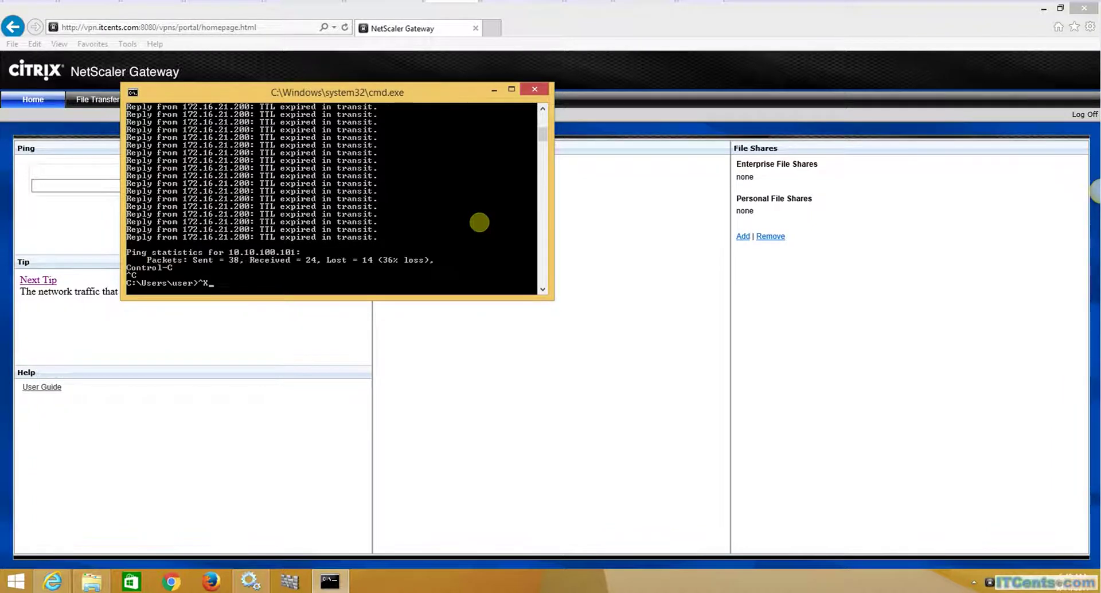
pyautogui.press('BackSpace')
pyautogui.press('Up')
pyautogui.press('Return')
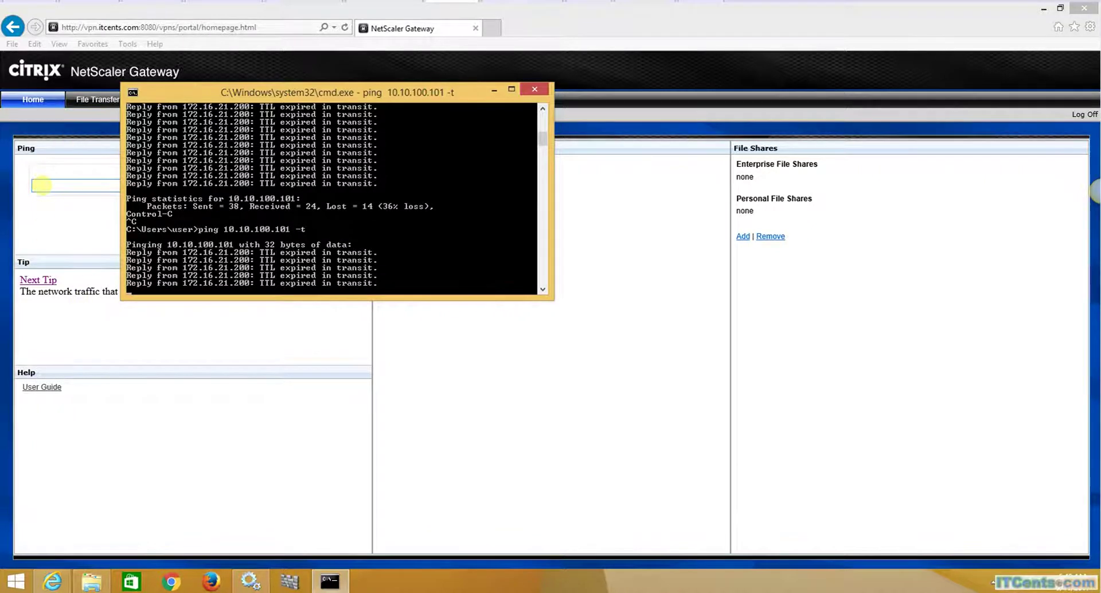
# Ping the server 10.10.10.100 from the NetScaler Gateway home page.
pyautogui.click(53, 184)
pyautogui.write('10.10')
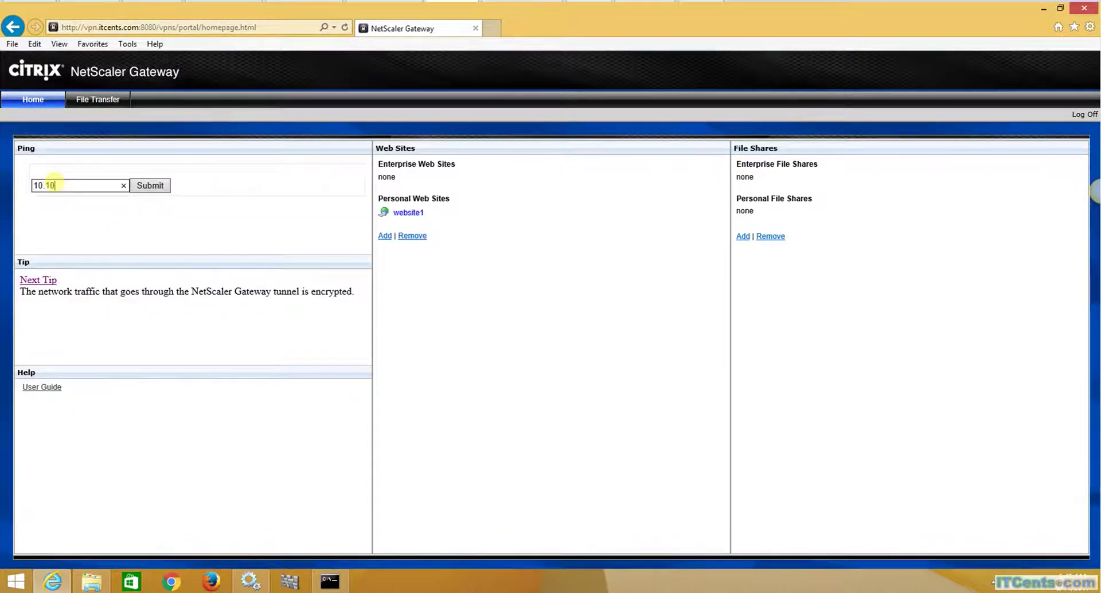
pyautogui.write('.10.100')
pyautogui.click(146, 185)
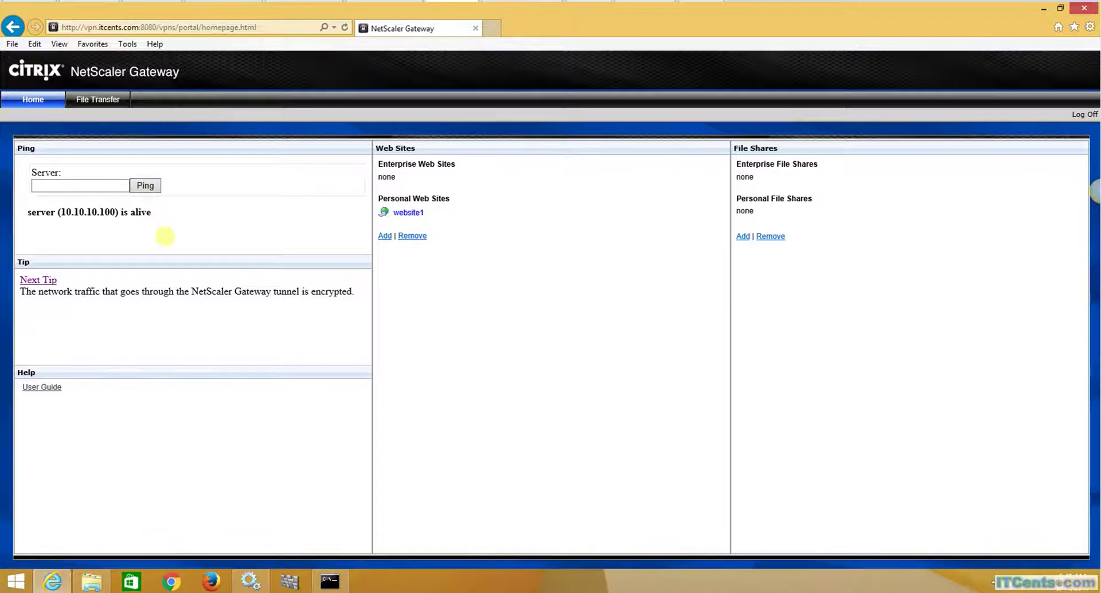
# Close the current command prompt and start a continuous ping to 10.10.10.100 in a new one.
pyautogui.click(338, 576)
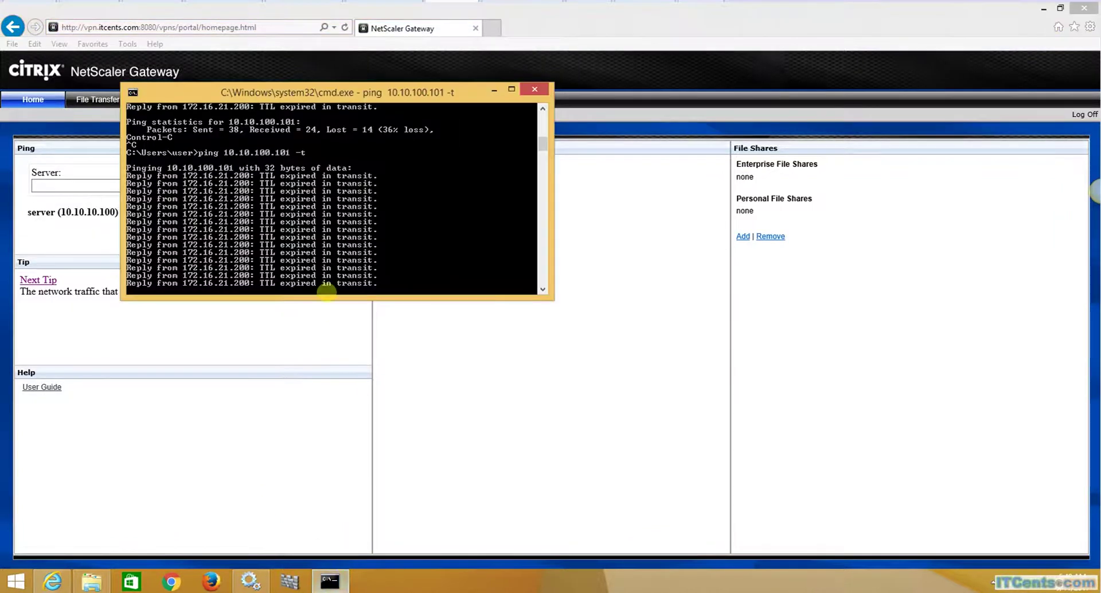
pyautogui.click(531, 93)
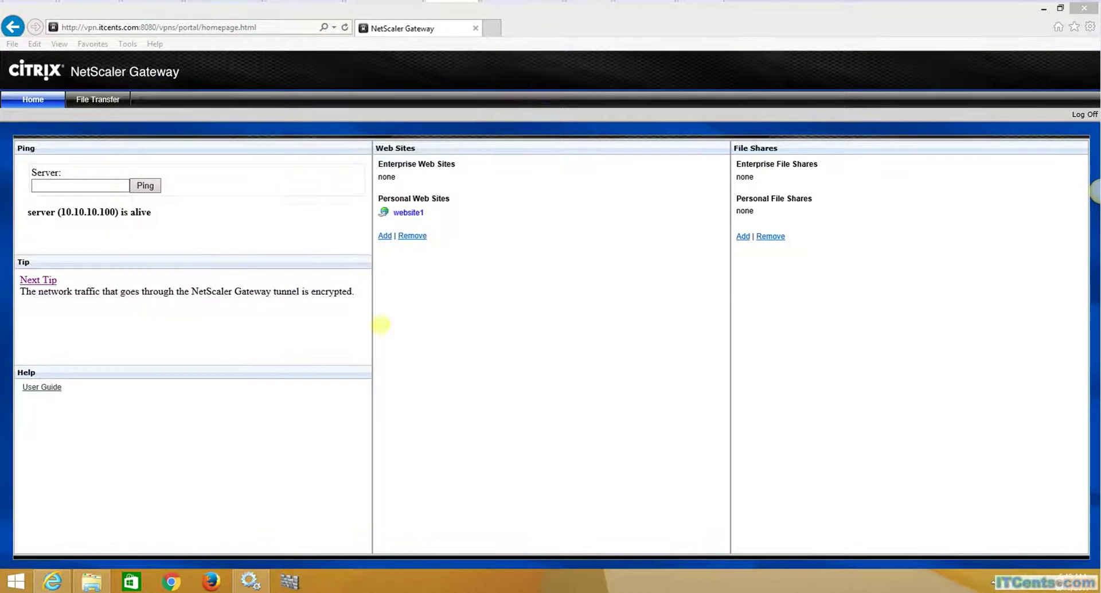
pyautogui.rightClick(18, 582)
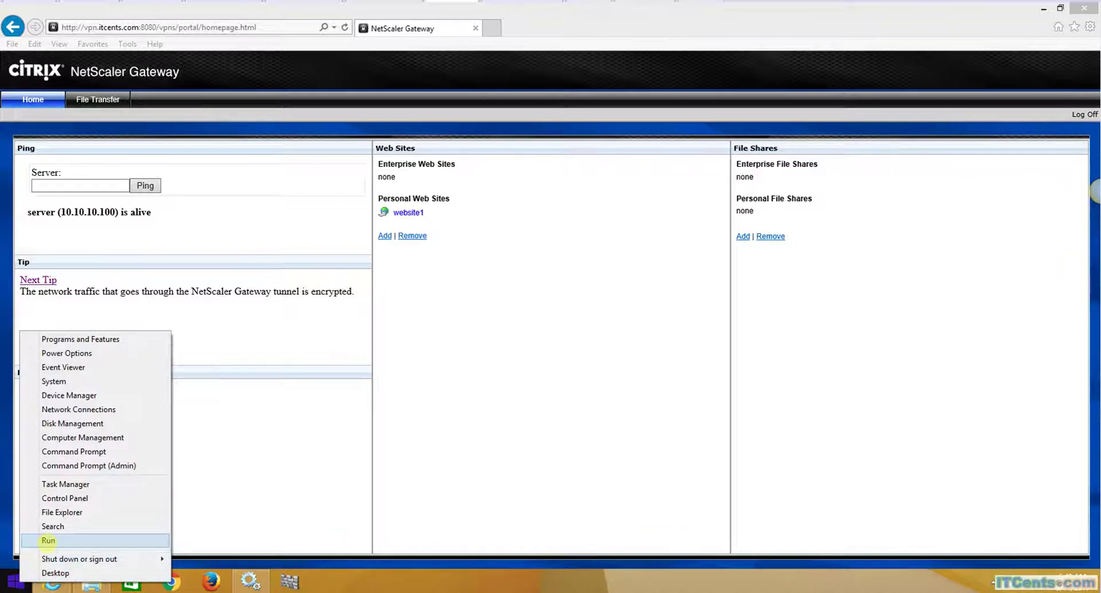
pyautogui.click(48, 536)
pyautogui.write('cmd')
pyautogui.press('Return')
pyautogui.write('ping 10.10.10.100')
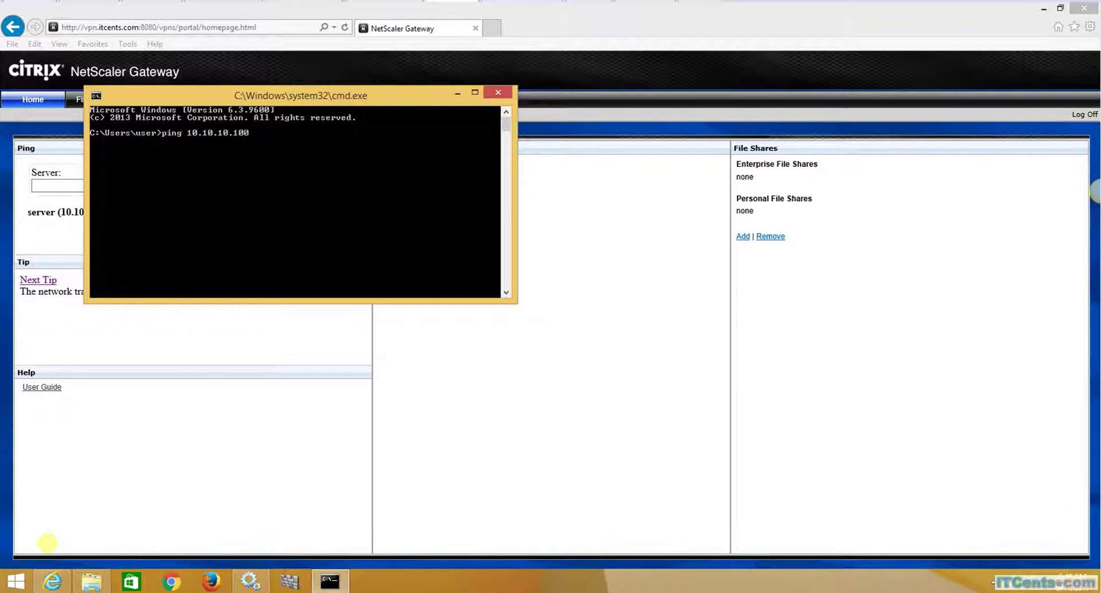
pyautogui.write(' -t')
pyautogui.press('Return')
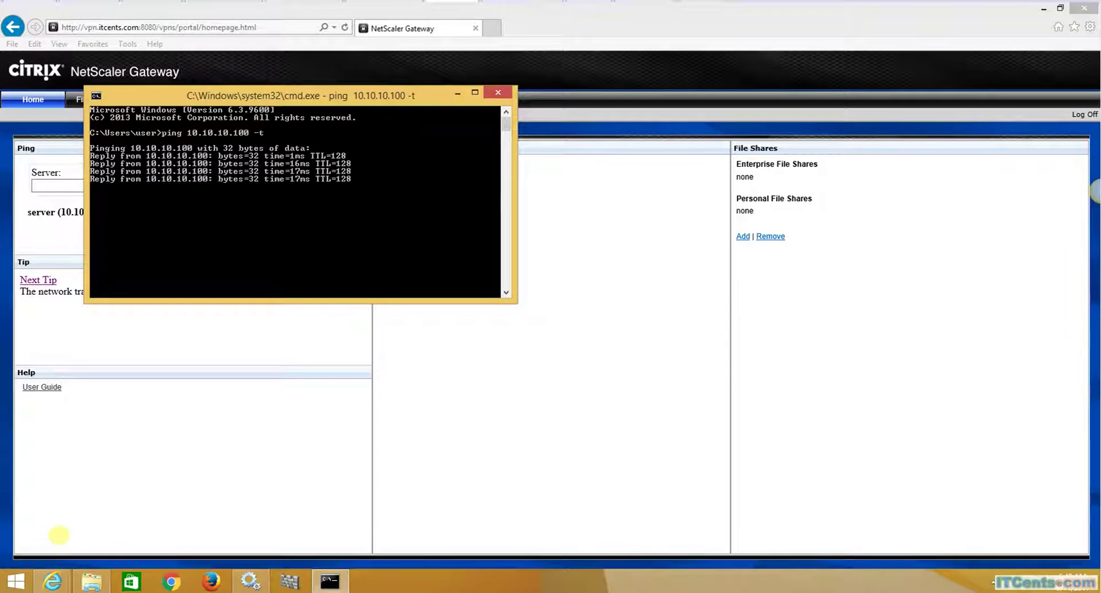
pyautogui.moveTo(280, 101); pyautogui.dragTo(464, 191)
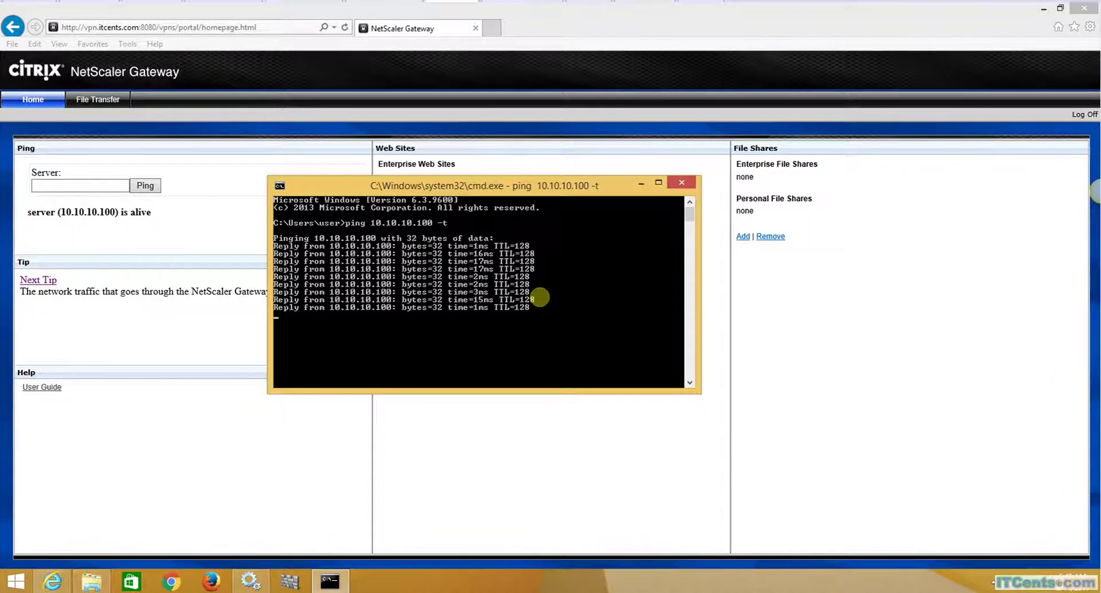
# Open the internal web server at 10.10.10.101 in a new browser tab.
pyautogui.click(491, 28)
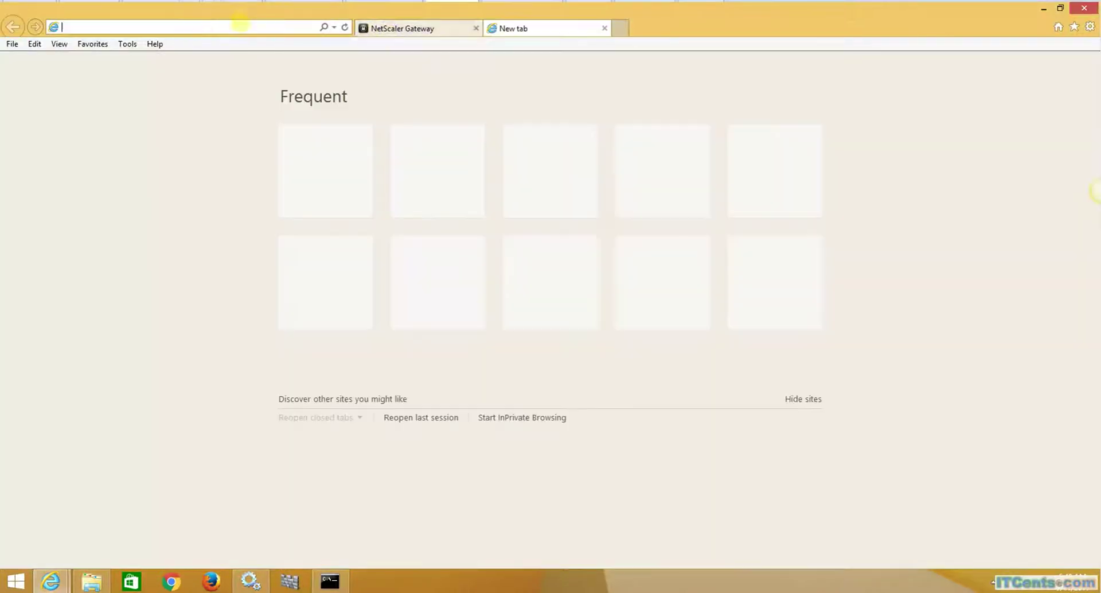
pyautogui.write('10.10.10.101')
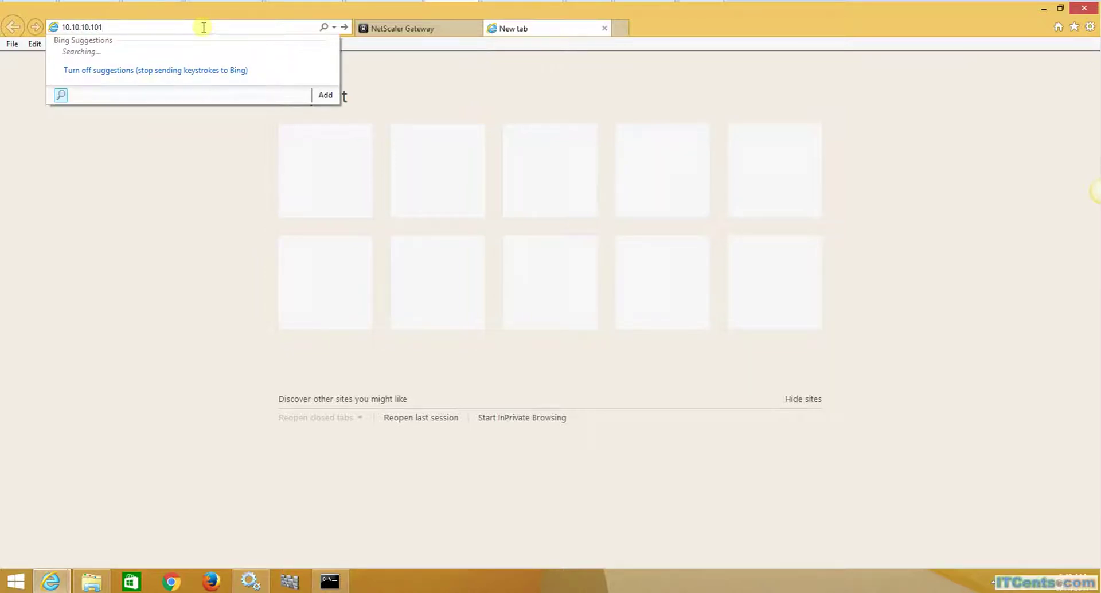
pyautogui.press('Return')
# Use Run to connect to the network location \\dc.itcents.com.
pyautogui.moveTo(91, 581)
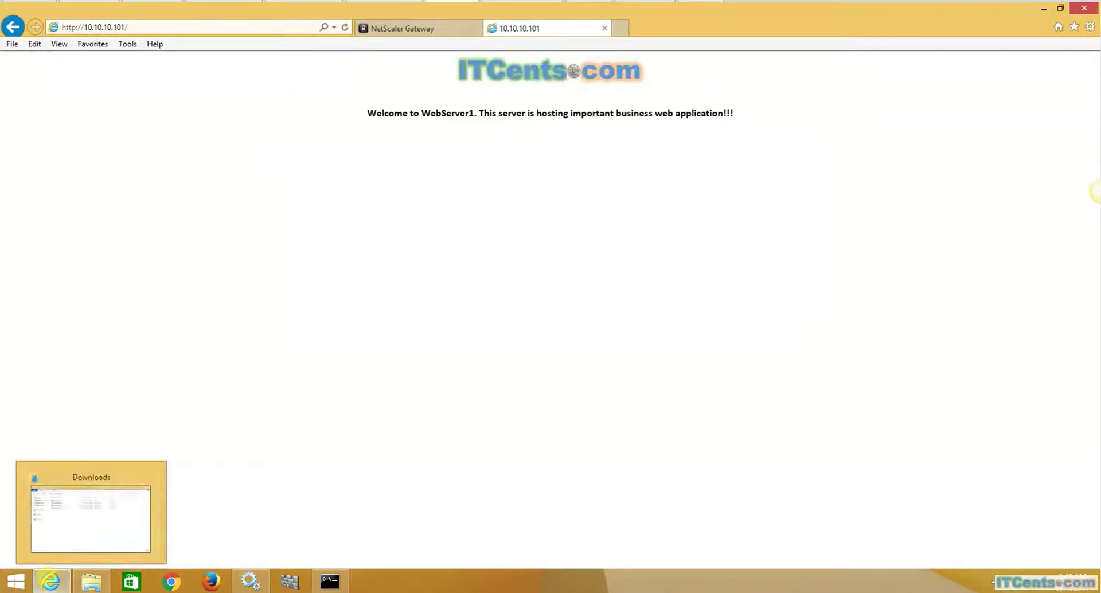
pyautogui.rightClick(15, 581)
pyautogui.click(35, 537)
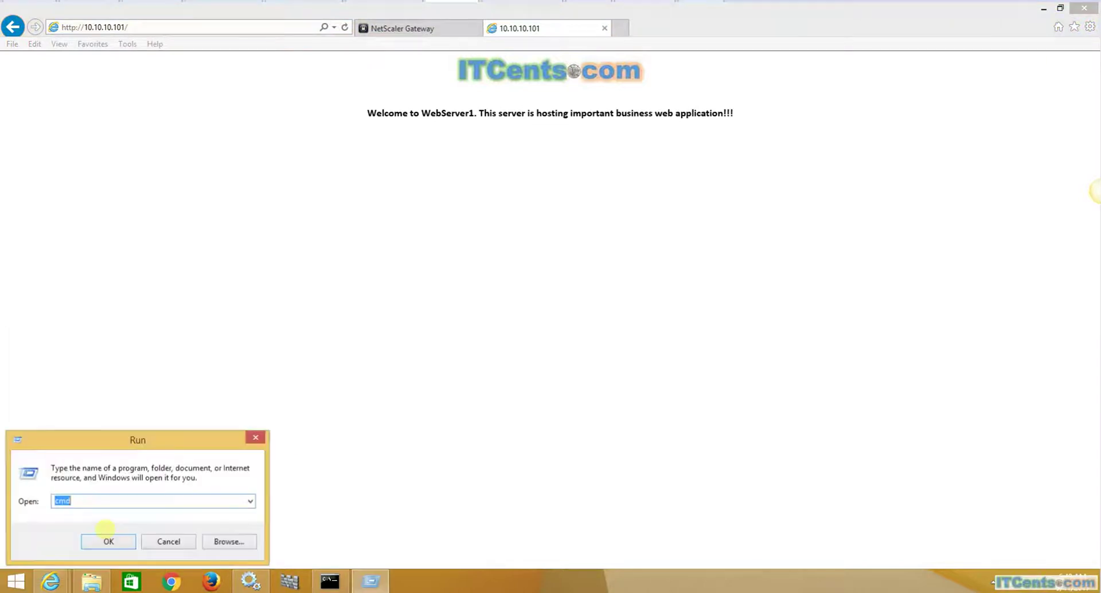
pyautogui.write('\\\\')
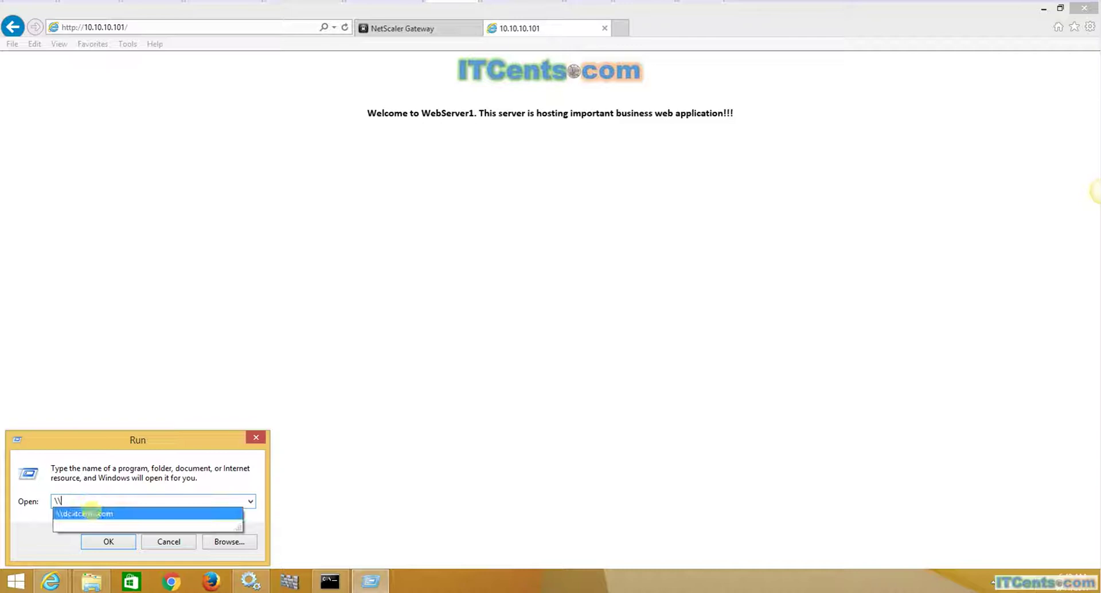
pyautogui.click(92, 512)
pyautogui.click(108, 540)
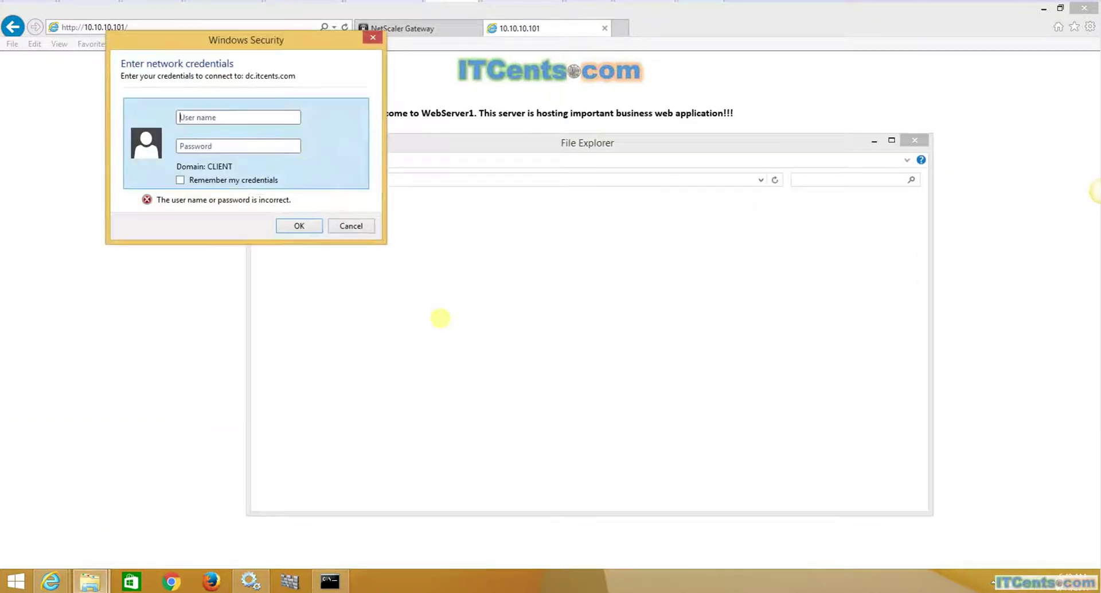
# Sign in to dc.itcents.com with the itcents domain administrator's user name and password.
pyautogui.write('itcents')
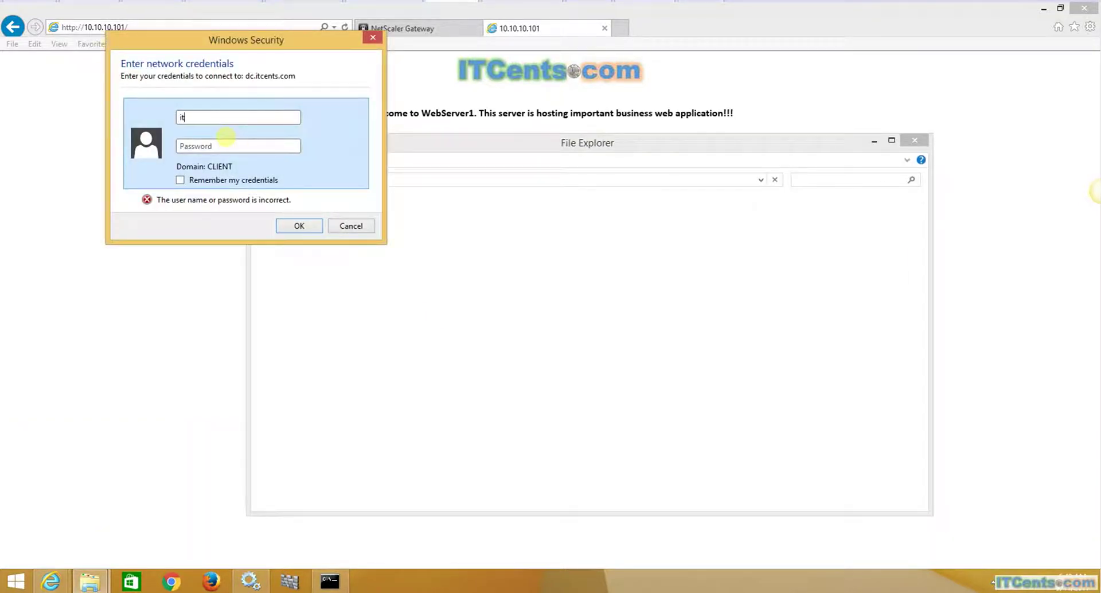
pyautogui.write('\\administrator')
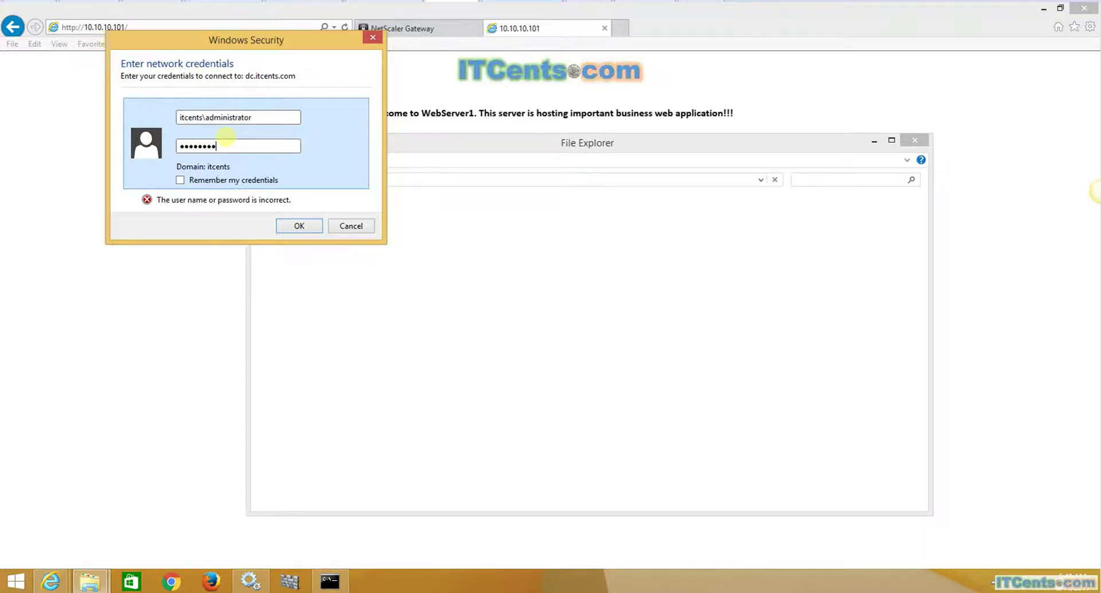
pyautogui.press('Return')
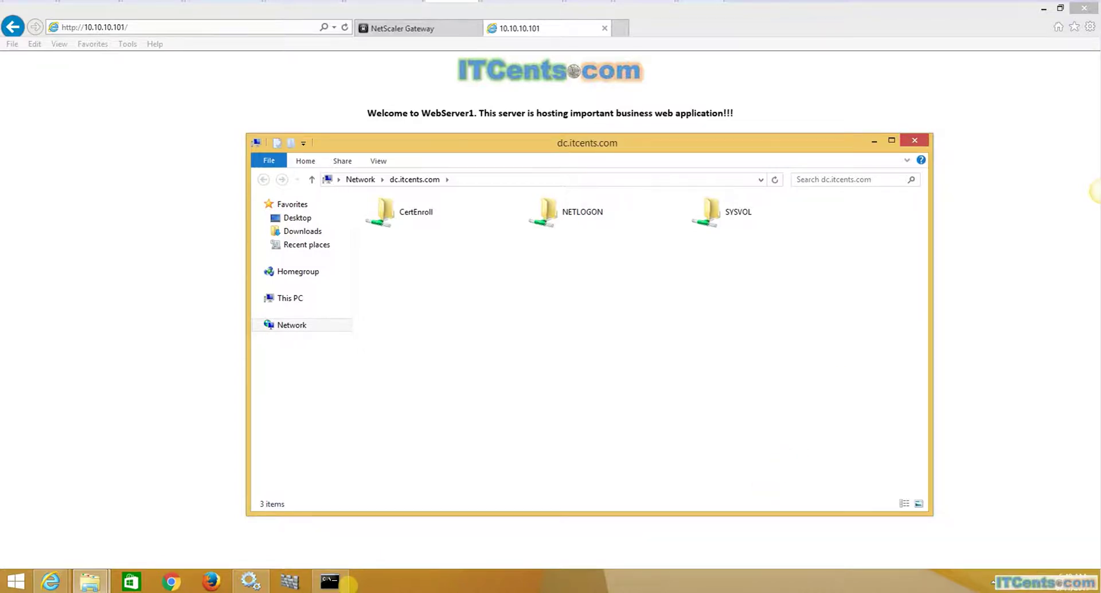
# Check the running ping, close the command prompt and dc.itcents.com windows, and return to the NetScaler Gateway page.
pyautogui.click(329, 581)
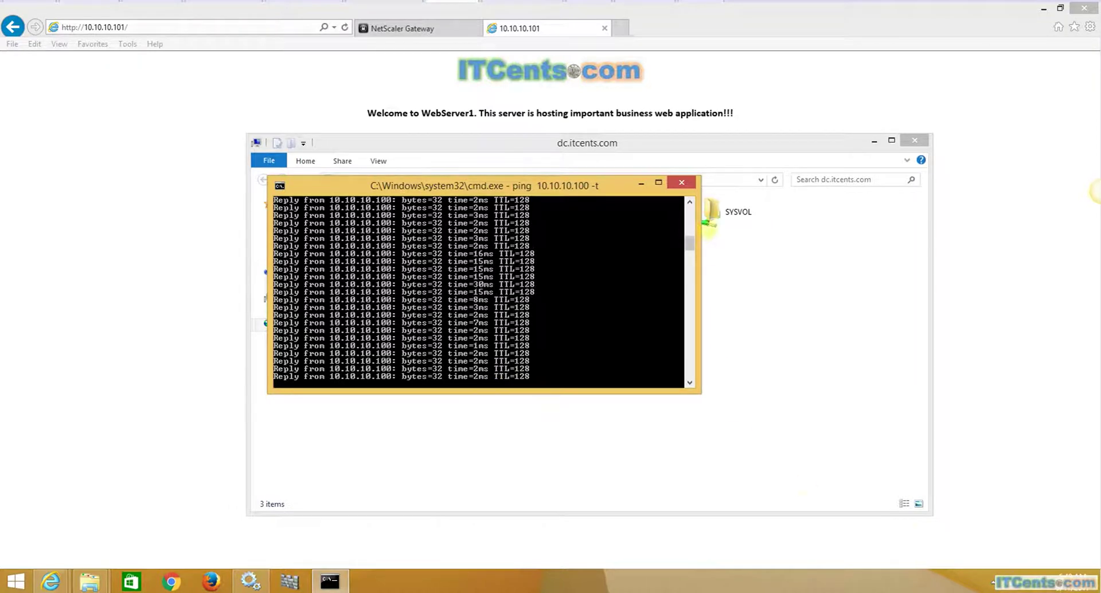
pyautogui.click(681, 182)
pyautogui.click(915, 140)
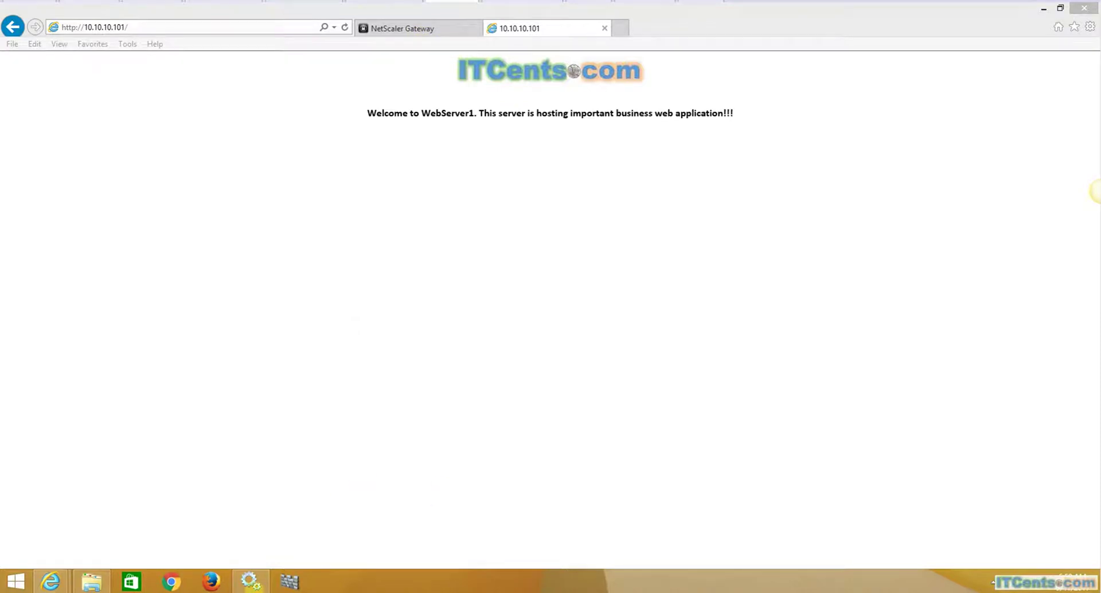
pyautogui.click(422, 28)
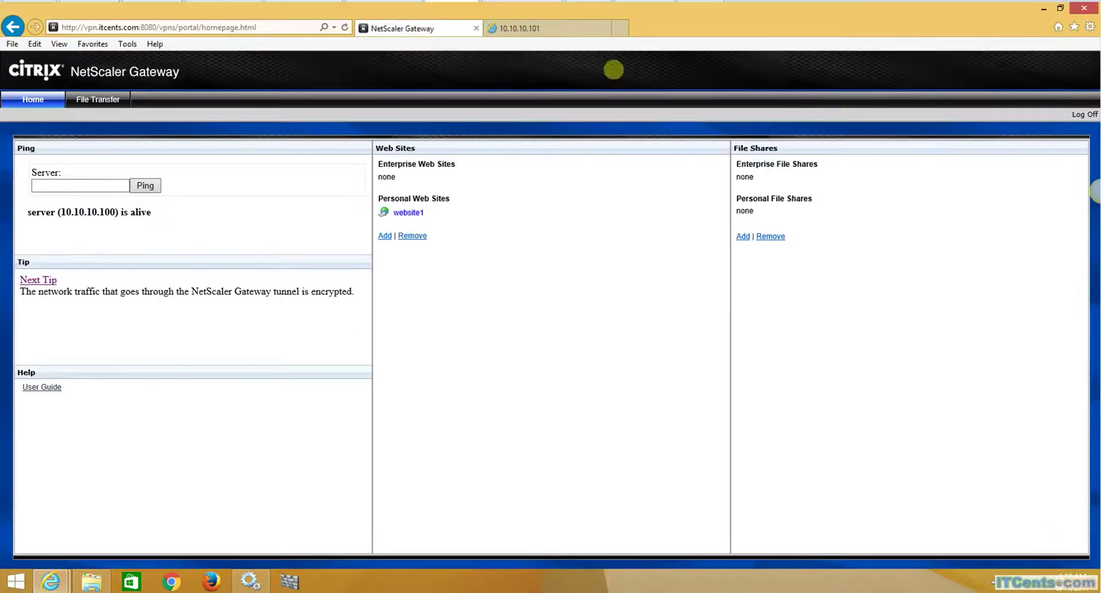
# Log off from the NetScaler Gateway portal and decline AutoComplete for web form entries.
pyautogui.click(1084, 113)
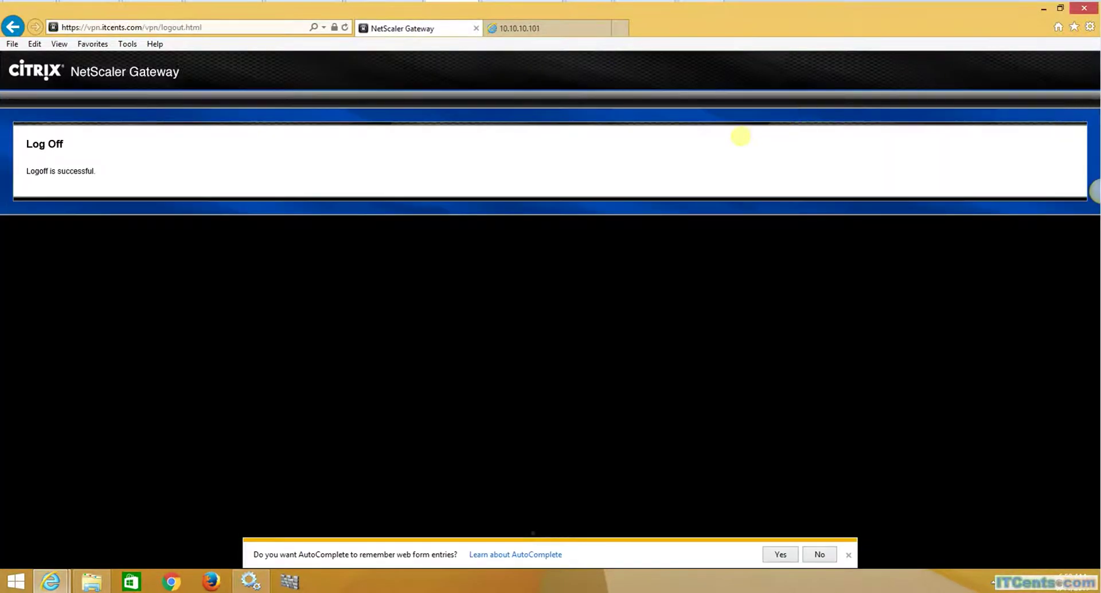
pyautogui.click(819, 553)
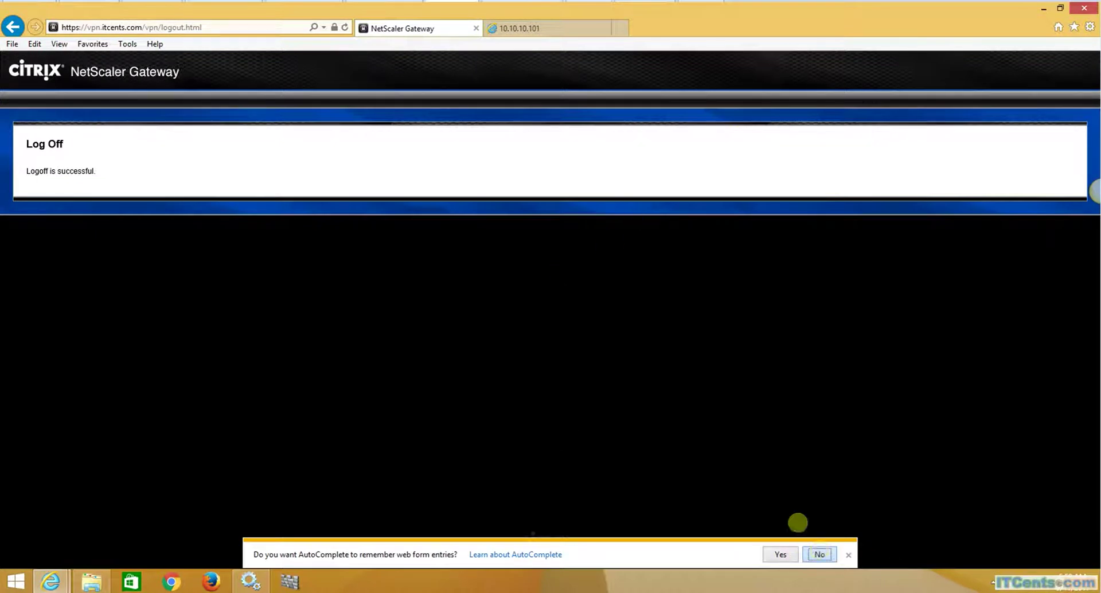
# Exit the NetScaler Gateway plug-in running in the background and close the Citrix Windows Cleanup window without cleaning up.
pyautogui.click(992, 580)
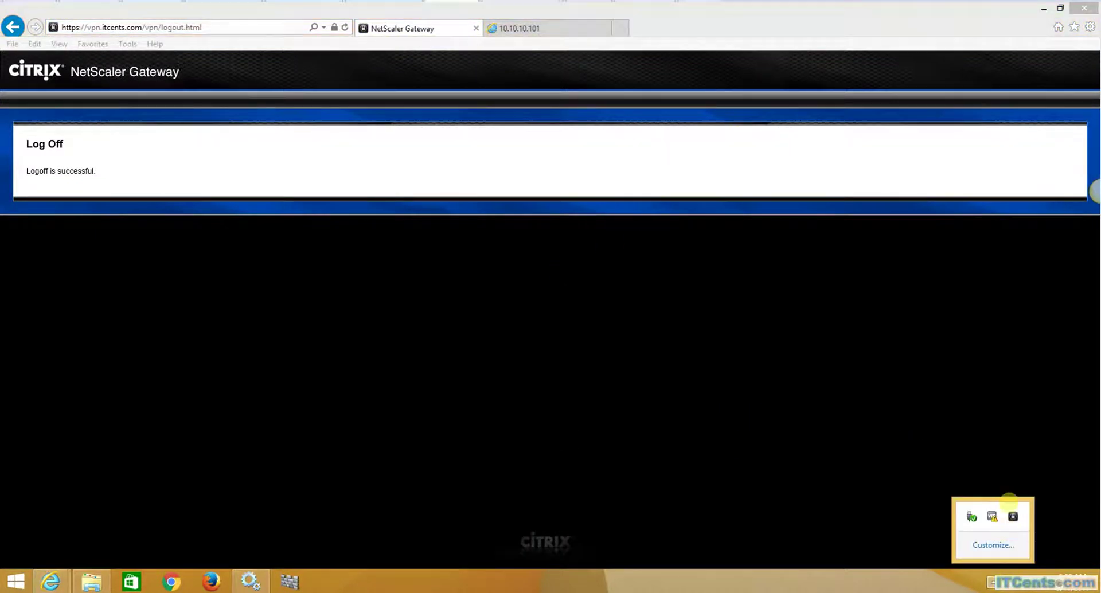
pyautogui.rightClick(1012, 516)
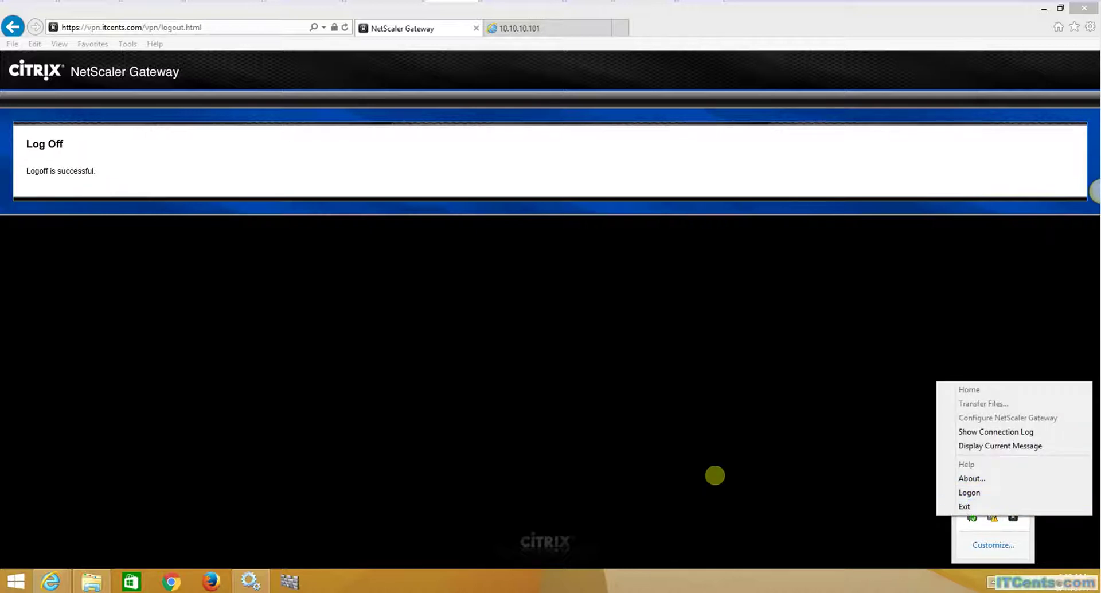
pyautogui.click(712, 474)
pyautogui.click(992, 580)
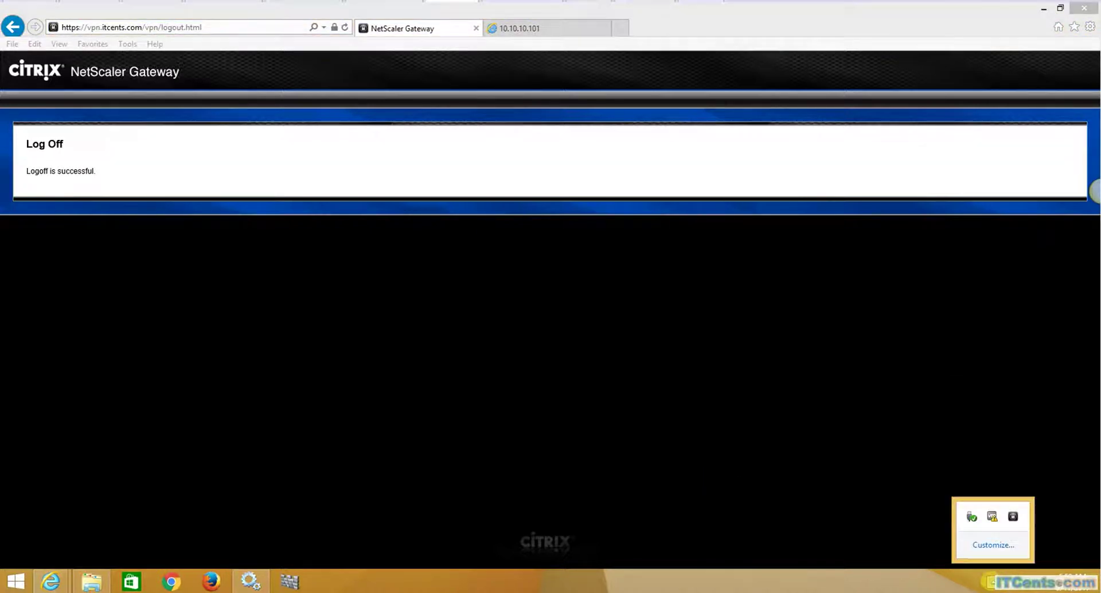
pyautogui.rightClick(1012, 517)
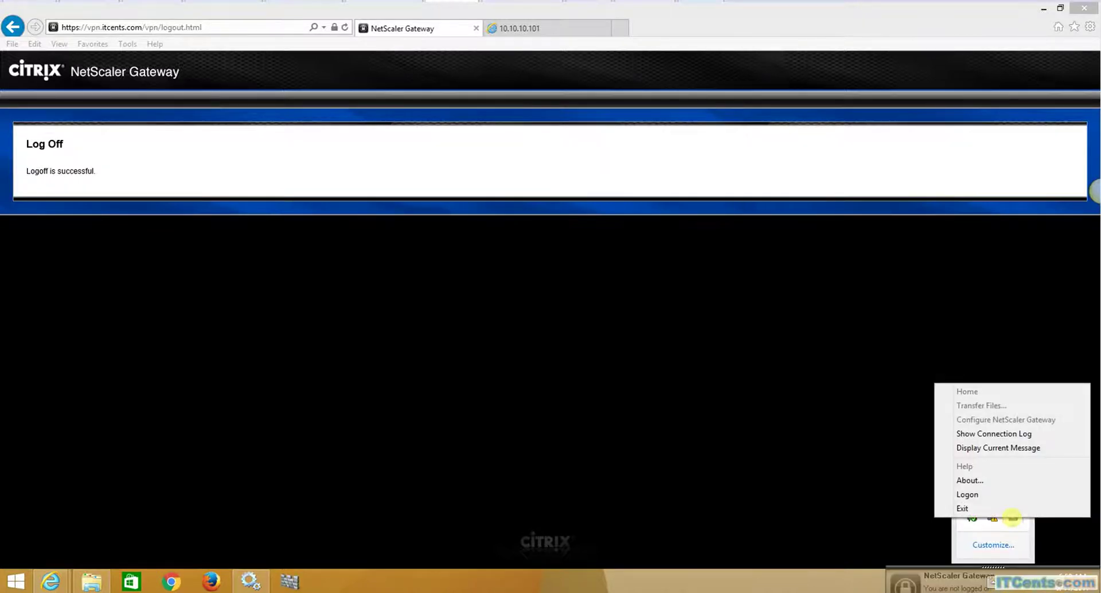
pyautogui.click(958, 508)
pyautogui.click(558, 153)
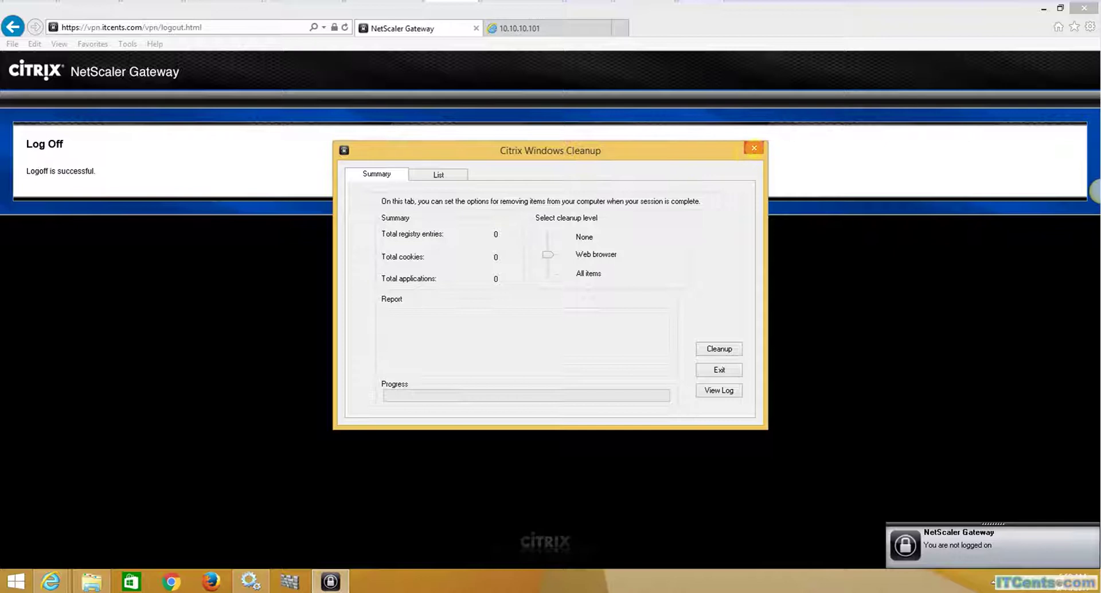
pyautogui.click(753, 148)
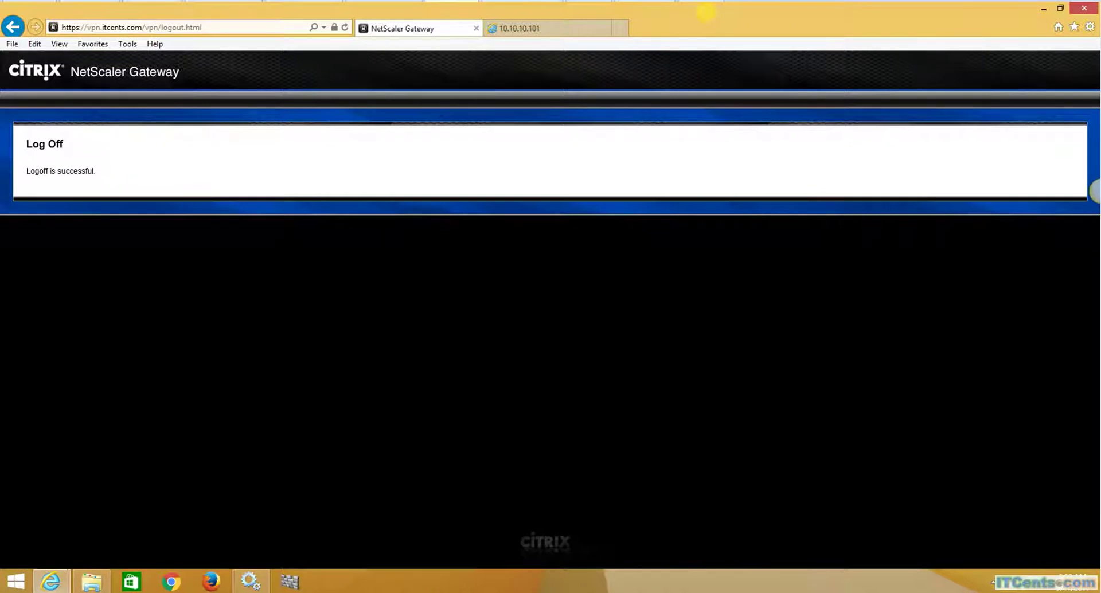
# Switch to the DC2012 server and unlock its ITCENTS administrator session with the account password.
pyautogui.press('super+l')
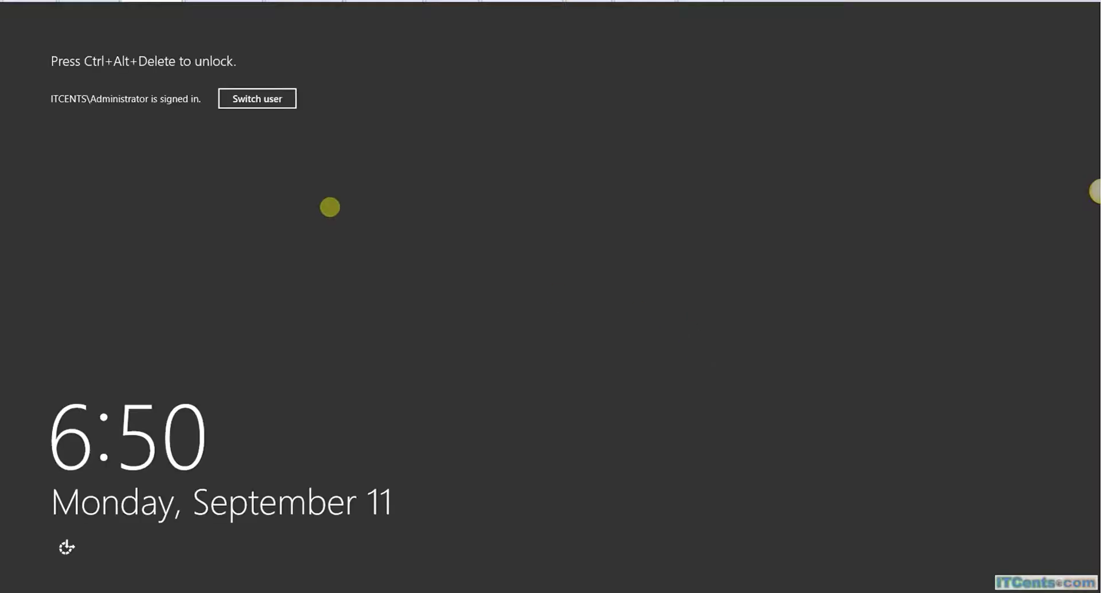
pyautogui.hotkey('ctrl', 'alt', 'Delete')
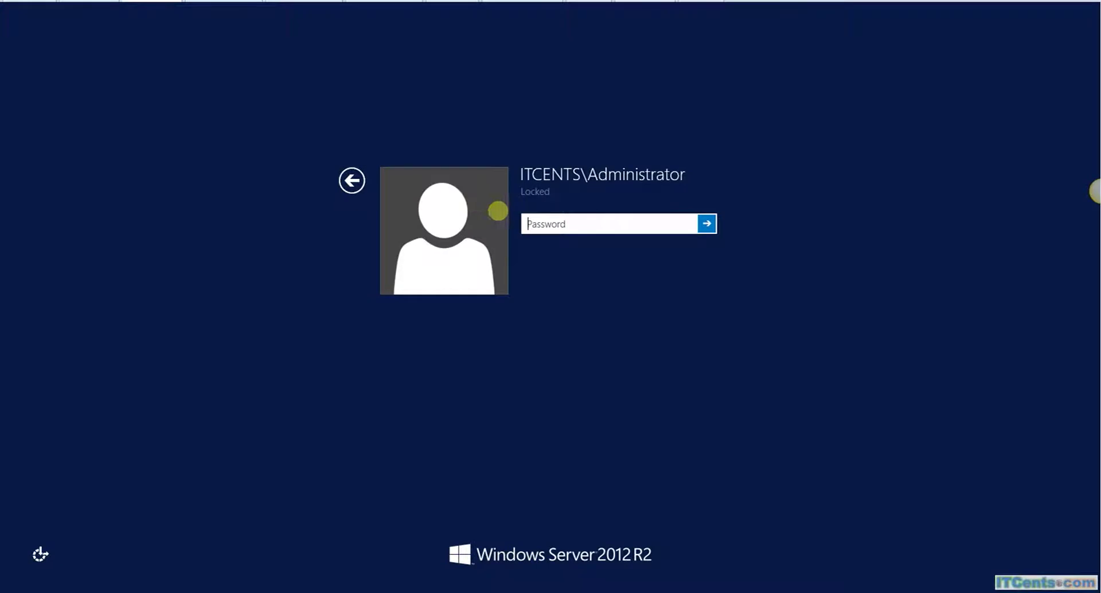
pyautogui.write('P')
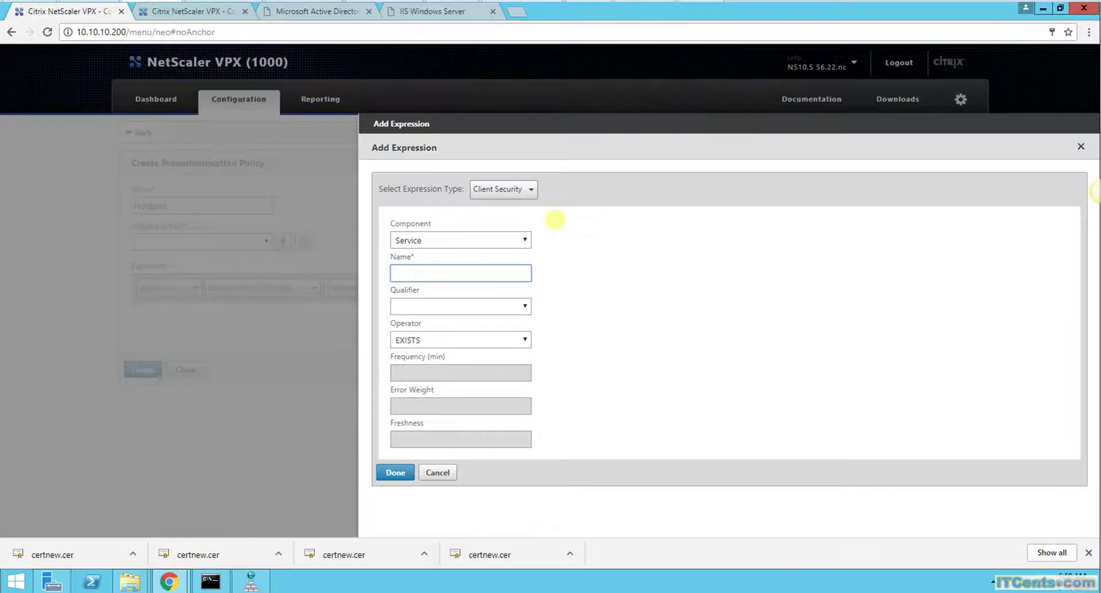
# Discard the unfinished Notepad preauthentication policy and its expression, and return to the NetScaler configuration overview.
pyautogui.click(1080, 147)
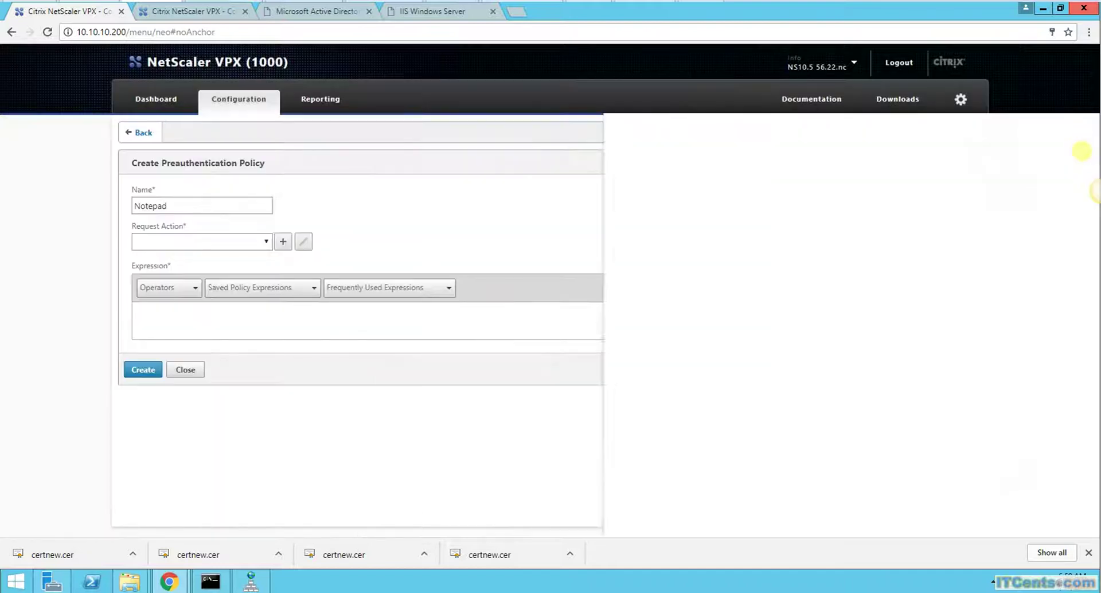
pyautogui.click(146, 99)
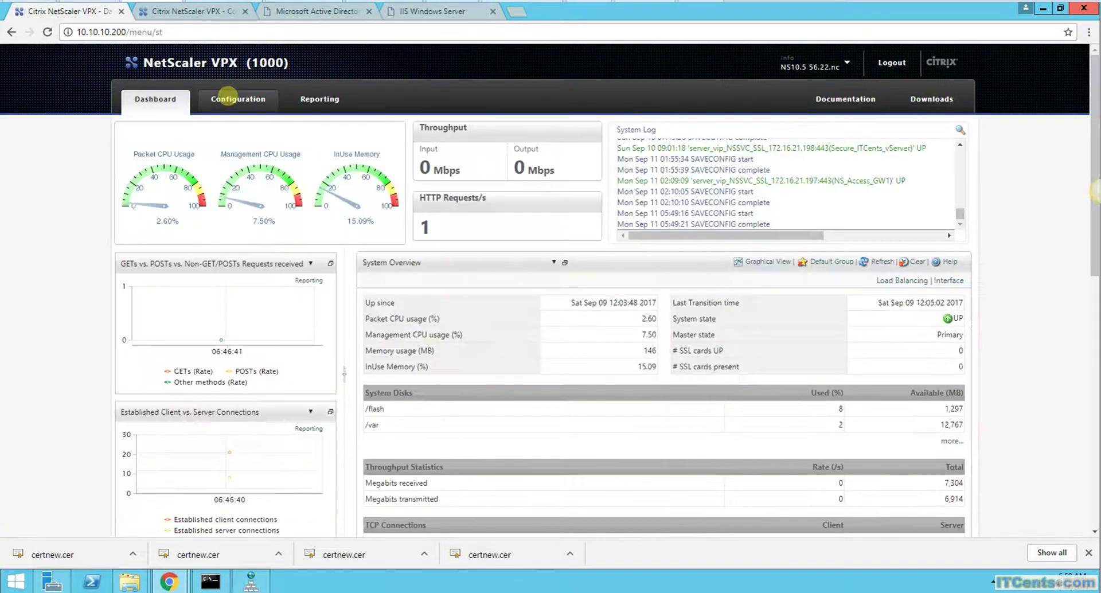
pyautogui.click(227, 96)
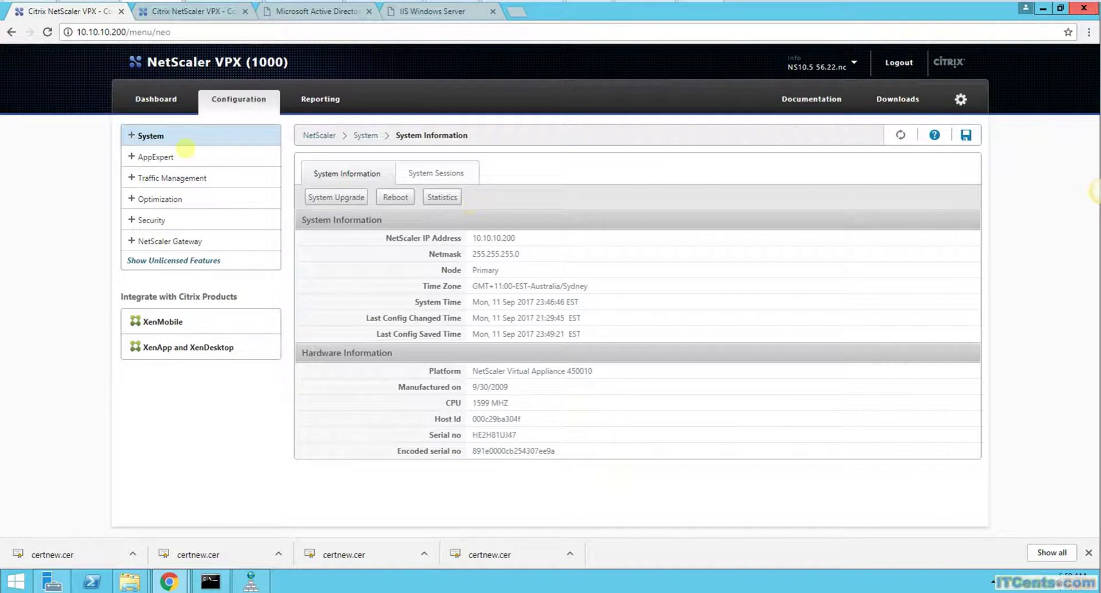
# Look at the network configuration in NetScaler Gateway's global settings, and return to the Global Settings page.
pyautogui.click(131, 241)
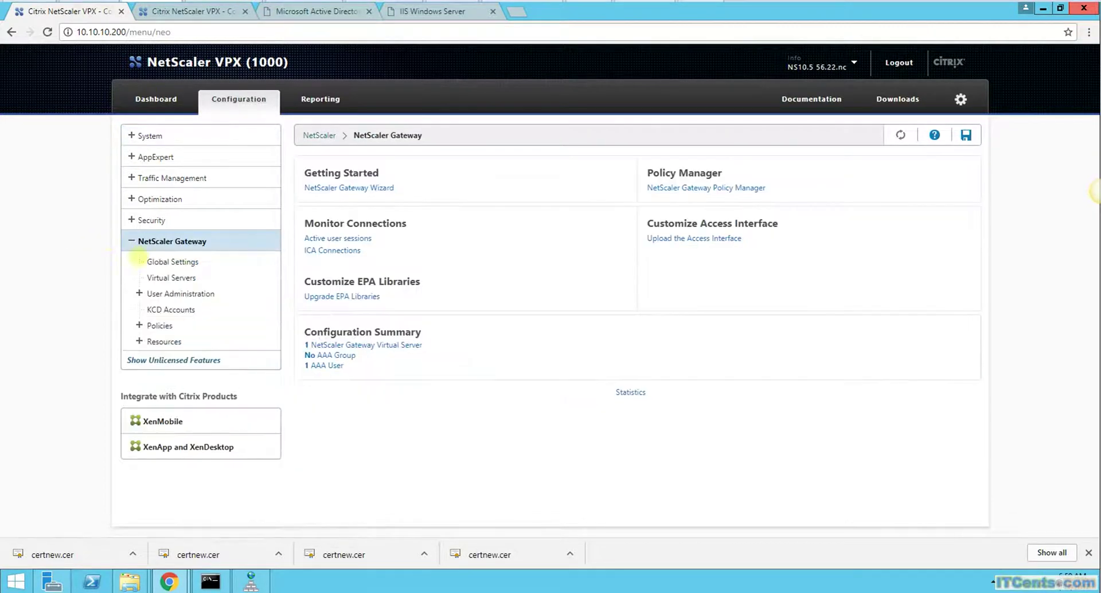
pyautogui.click(157, 261)
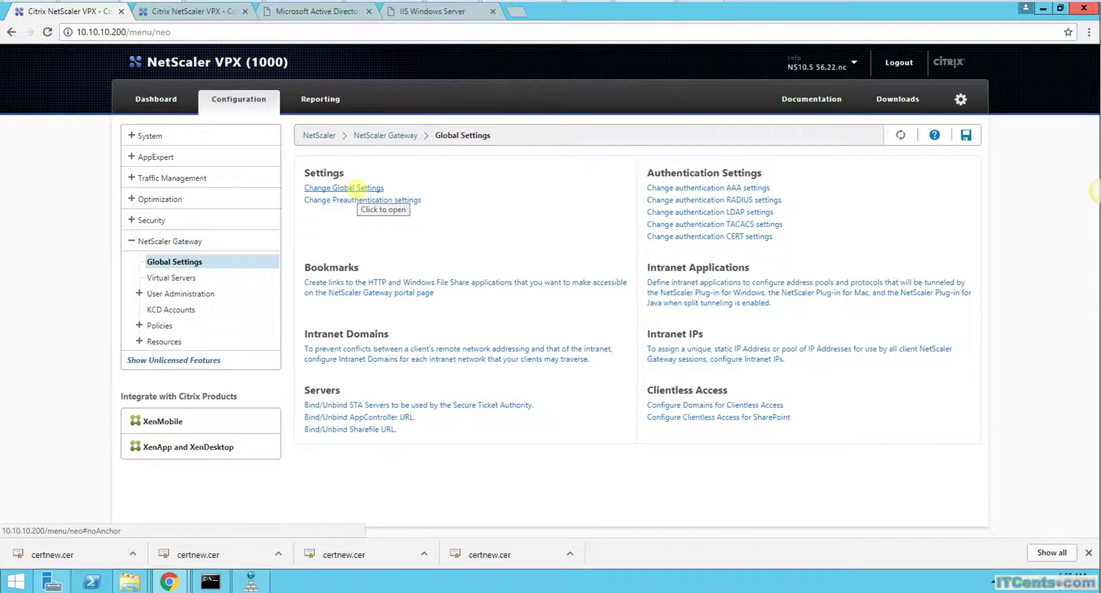
pyautogui.click(356, 188)
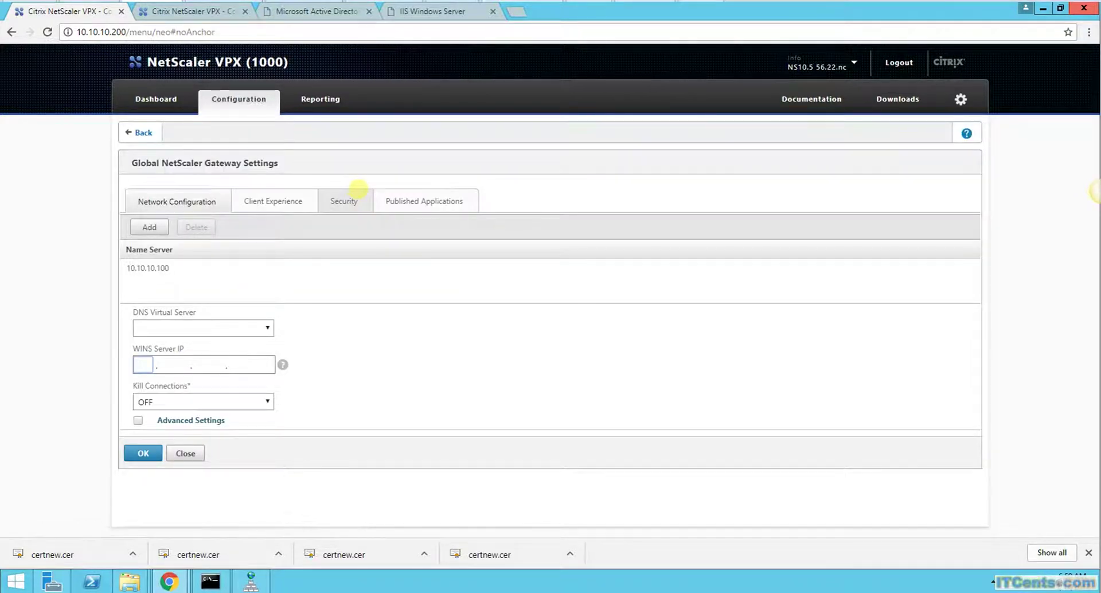
pyautogui.click(140, 131)
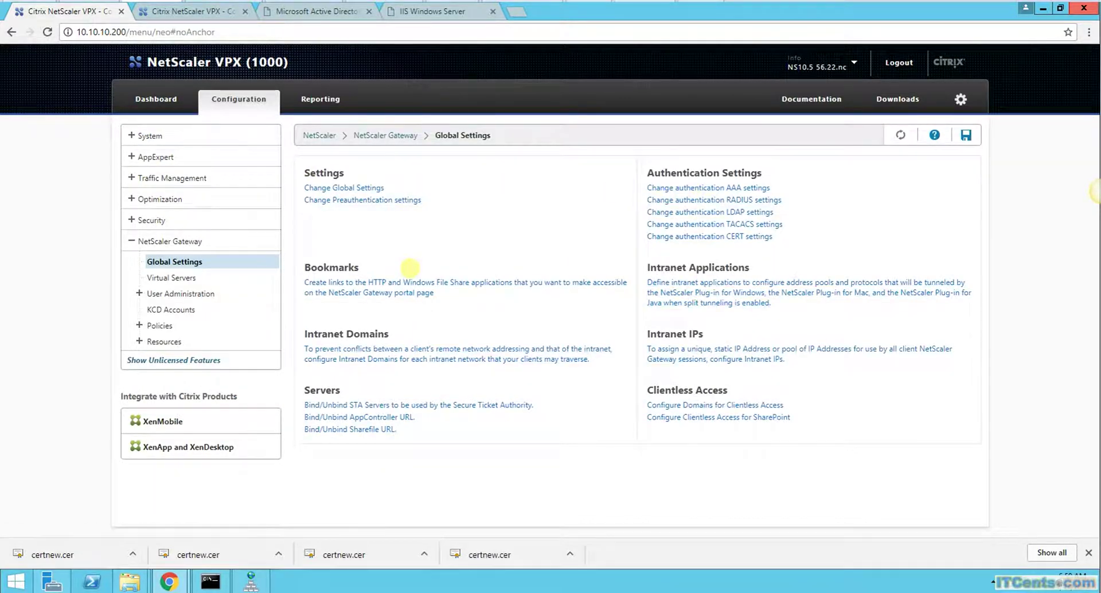
# Set the global AAA preauthentication action to DENY, keeping the ns_true expression, and save it.
pyautogui.click(344, 200)
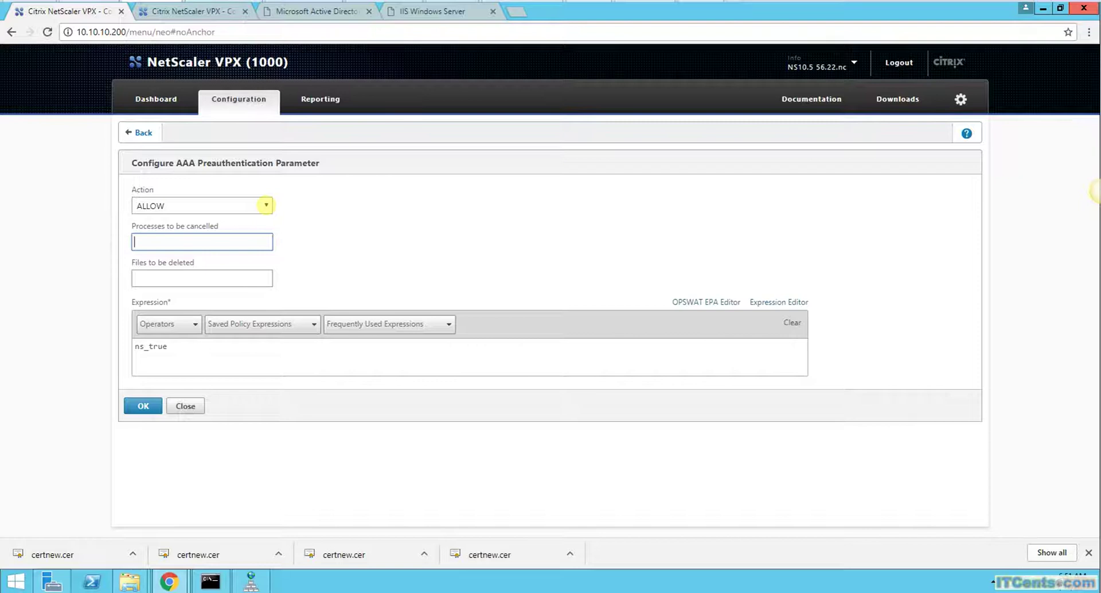
pyautogui.click(266, 205)
pyautogui.click(148, 240)
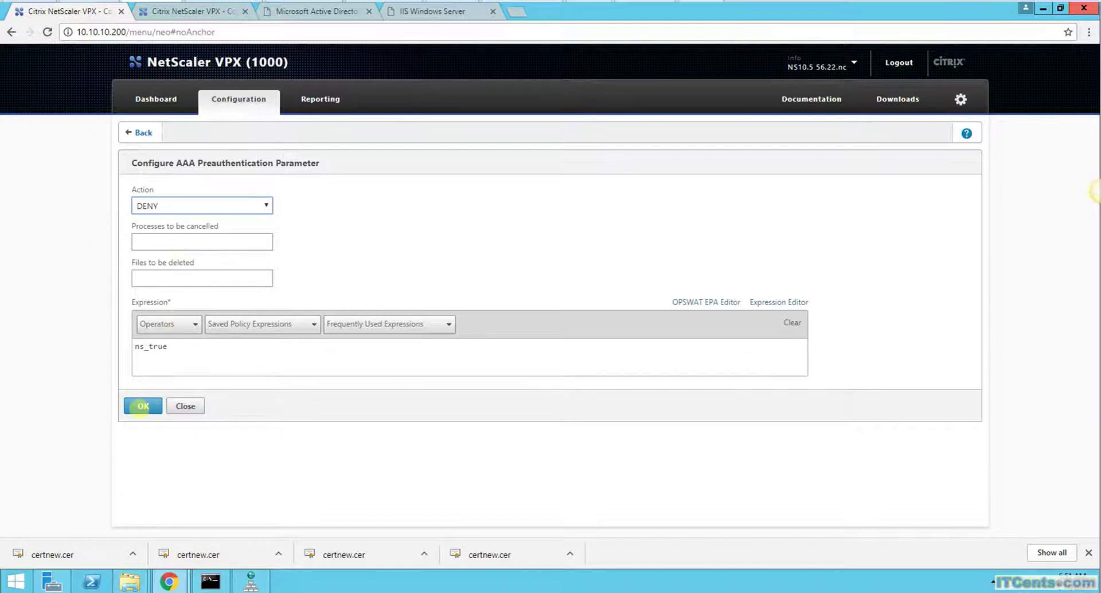
pyautogui.click(142, 405)
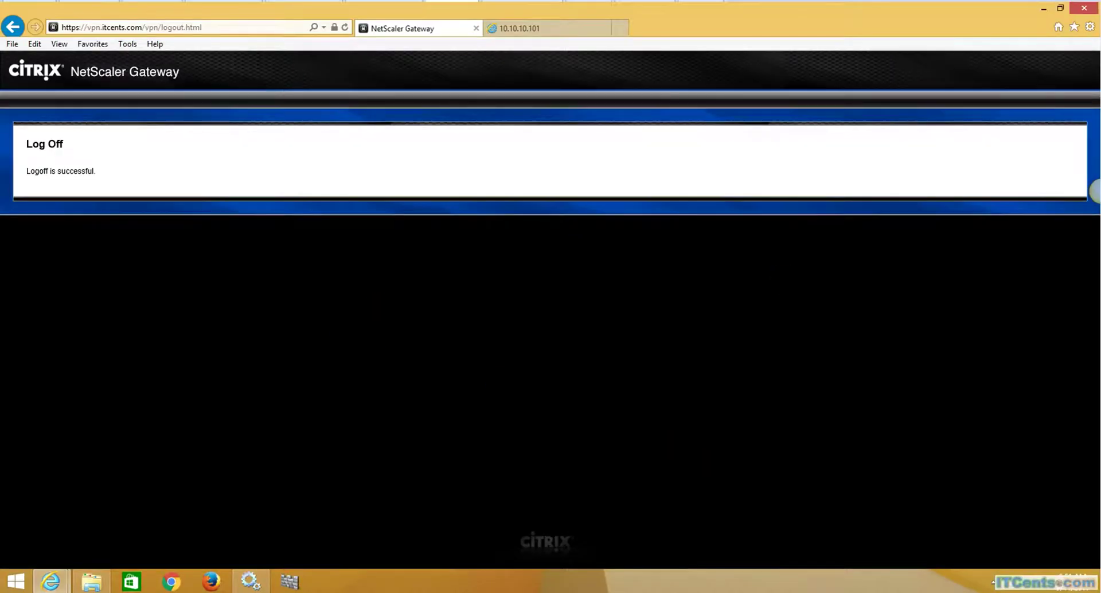
pyautogui.click(197, 27)
pyautogui.click(203, 27)
pyautogui.press('BackSpace')
pyautogui.press('BackSpace')
pyautogui.press('BackSpace')
pyautogui.press('BackSpace')
pyautogui.press('BackSpace')
pyautogui.press('BackSpace')
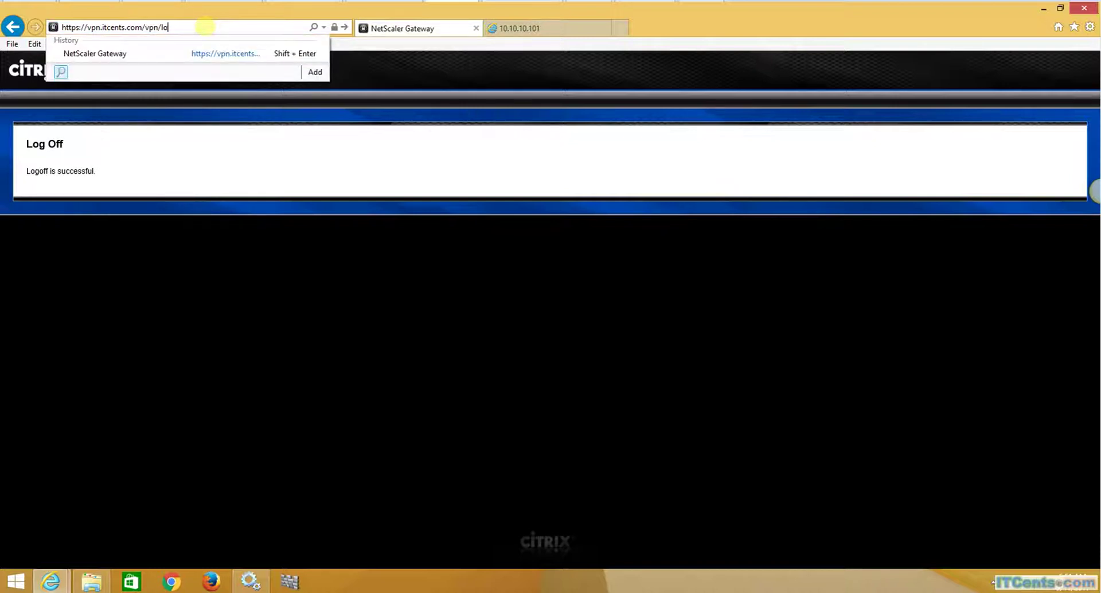
pyautogui.press('BackSpace')
pyautogui.press('BackSpace')
pyautogui.press('BackSpace')
pyautogui.press('BackSpace')
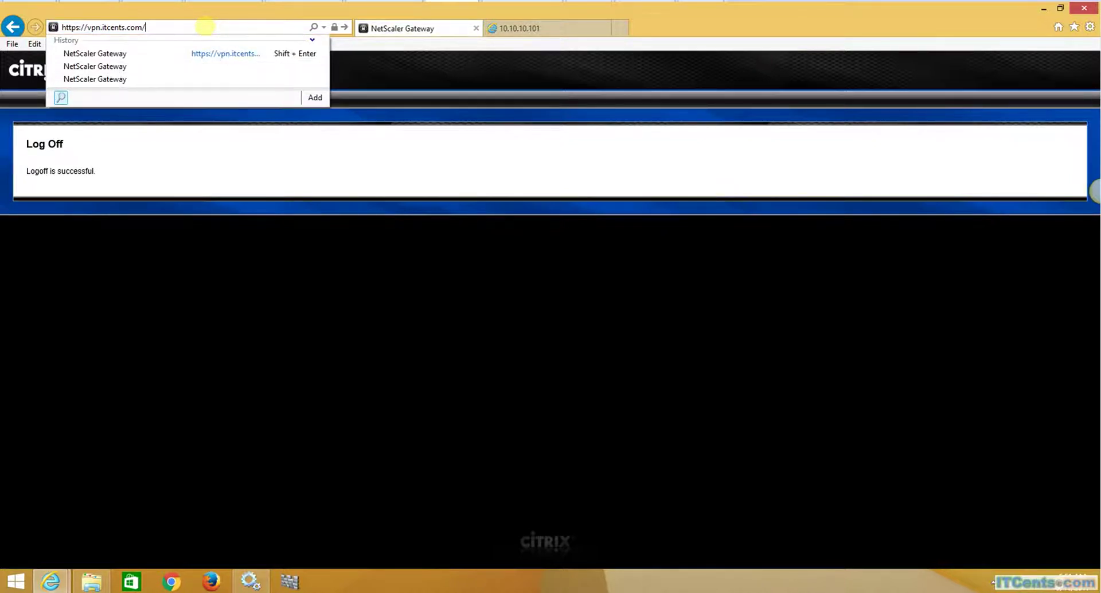
pyautogui.press('Return')
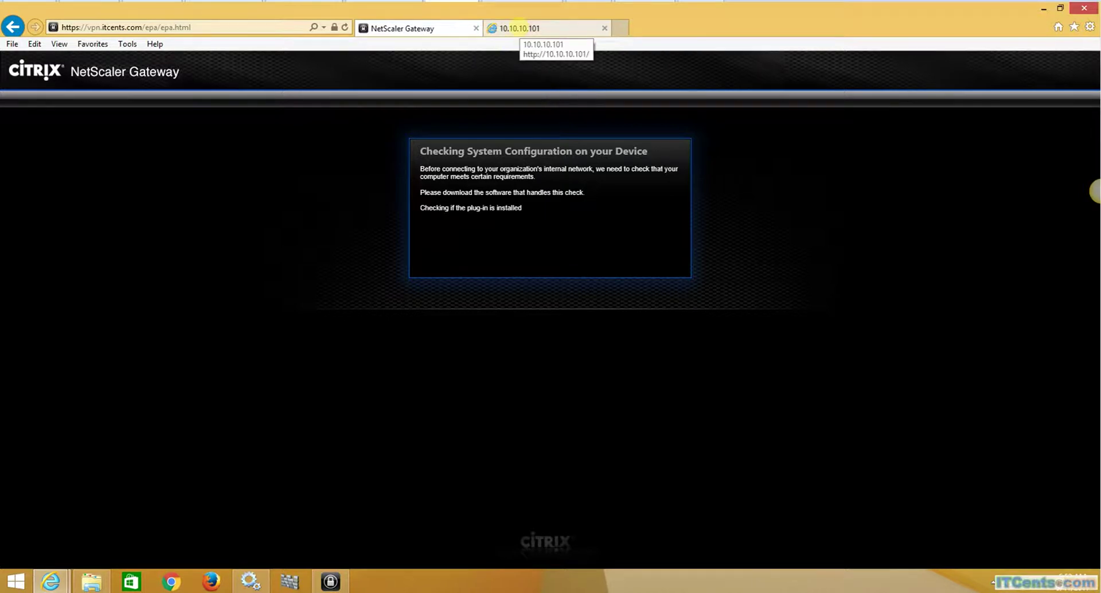
# Allow the Citrix Endpoint Analysis scan to run and check its outcome on the NetScaler Gateway page.
pyautogui.click(518, 28)
pyautogui.click(330, 581)
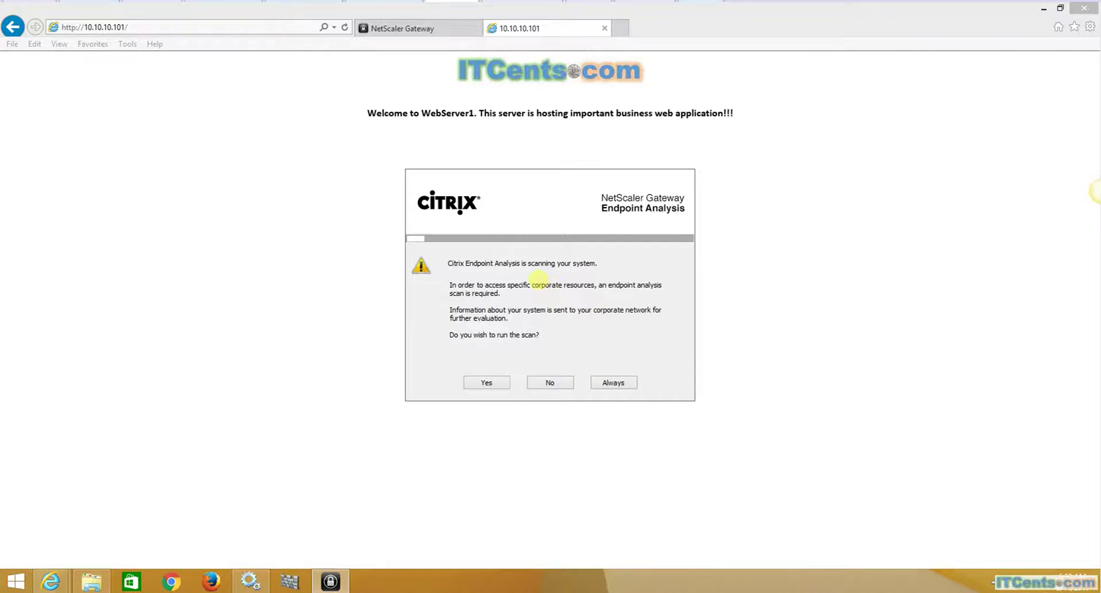
pyautogui.click(485, 382)
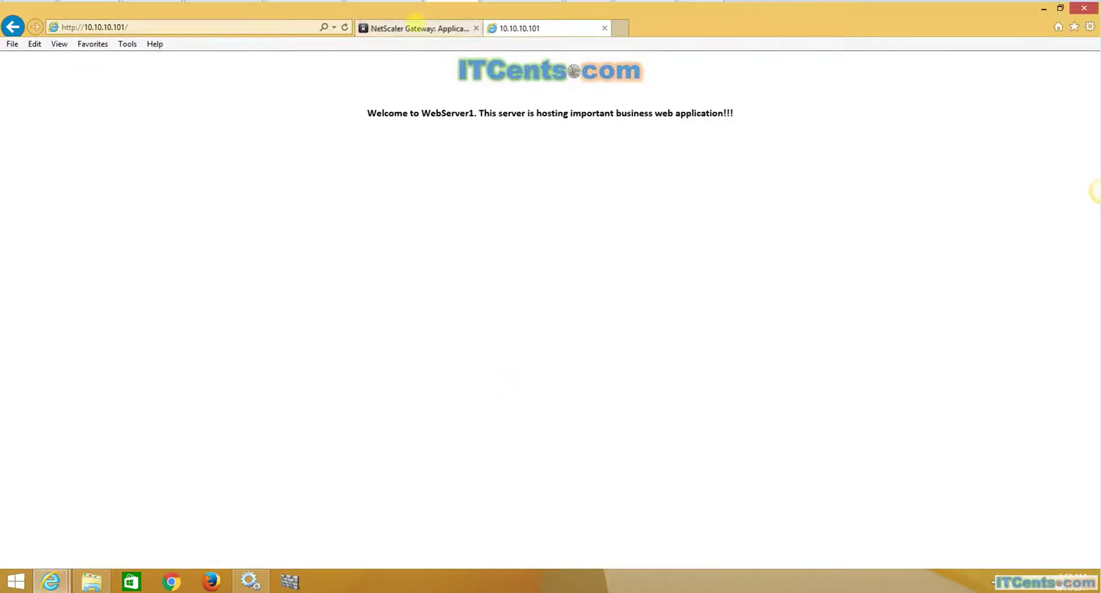
pyautogui.click(416, 27)
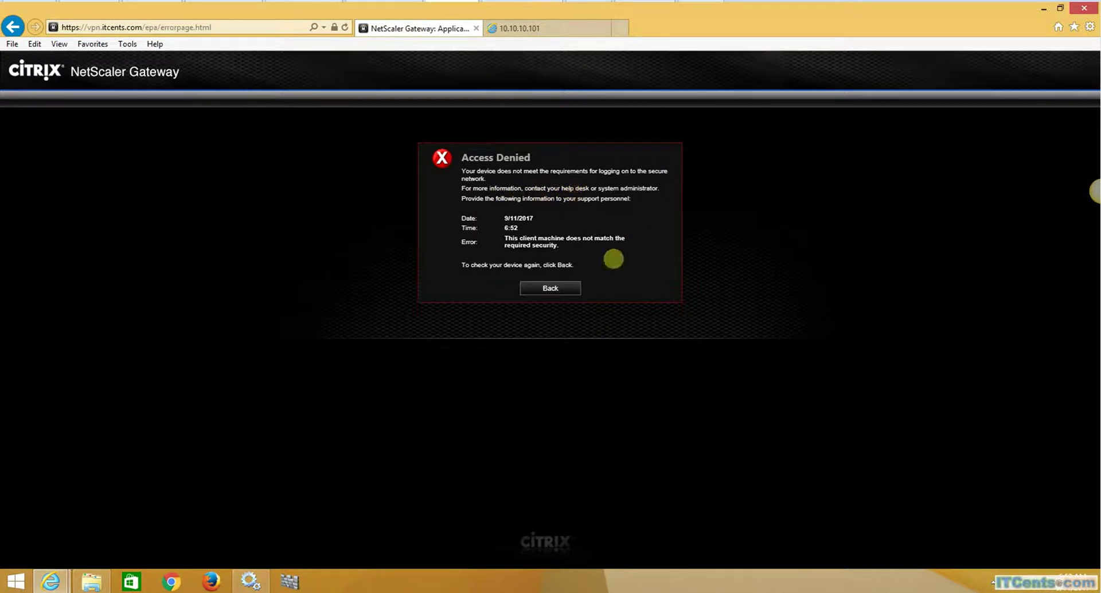
# Restart the device check, decline the endpoint analysis scan, and close the remaining 10.10.10.101 page.
pyautogui.click(551, 288)
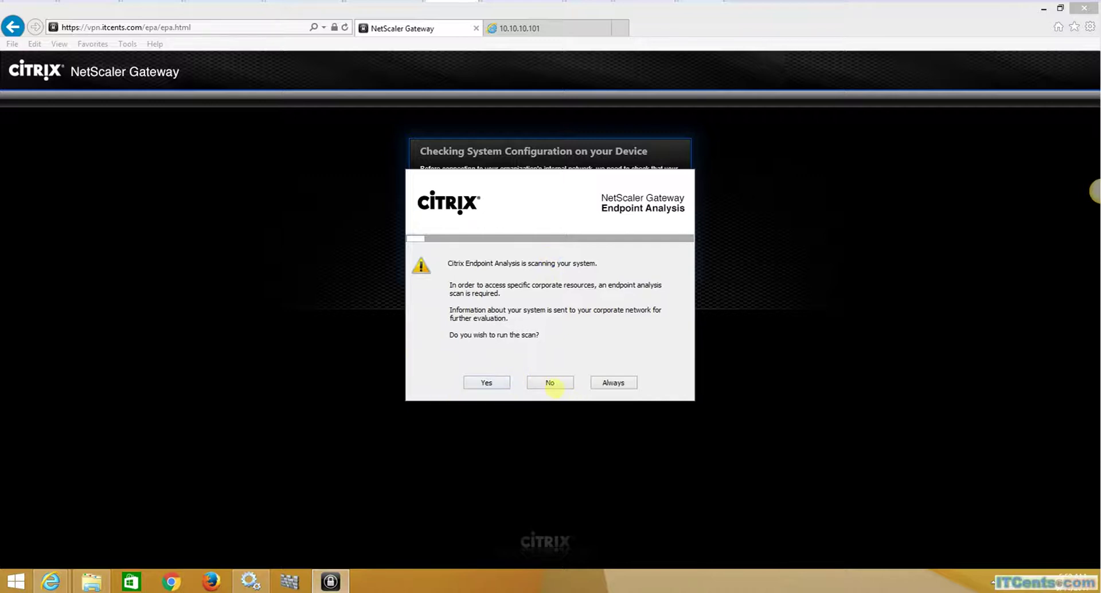
pyautogui.click(551, 383)
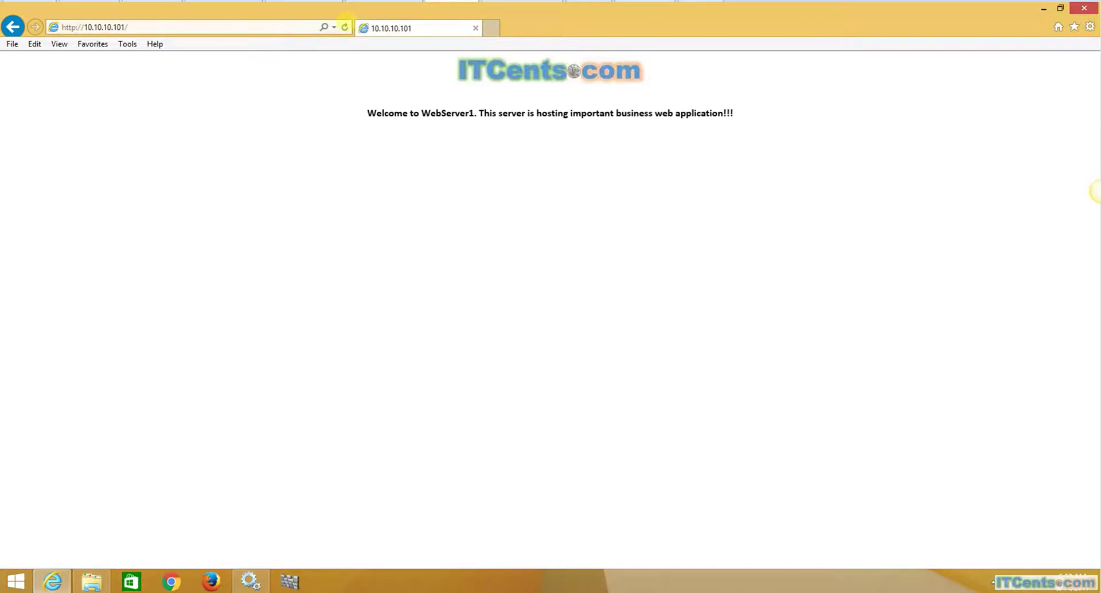
pyautogui.click(475, 29)
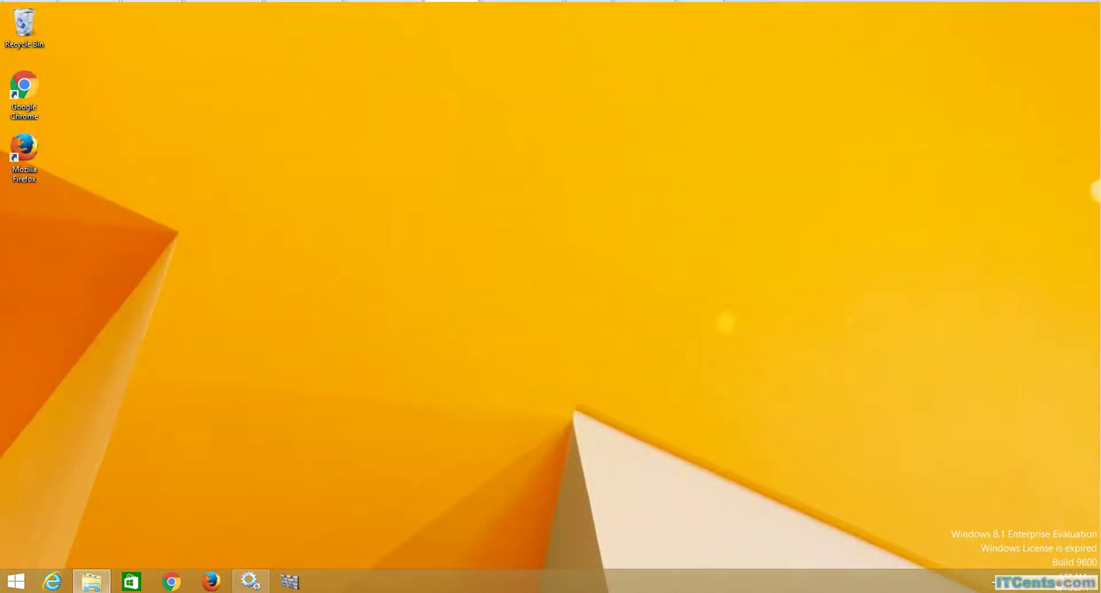
pyautogui.click(992, 582)
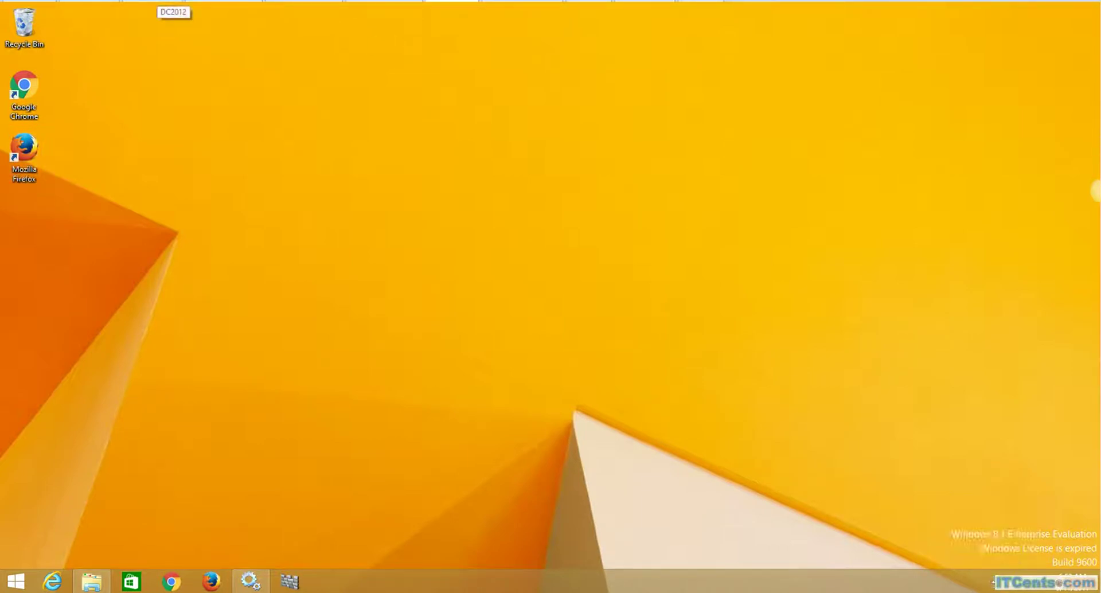
# Switch to the DC2012 server, review the global preauthentication settings, and return to Global Settings without changing them.
pyautogui.click(163, 3)
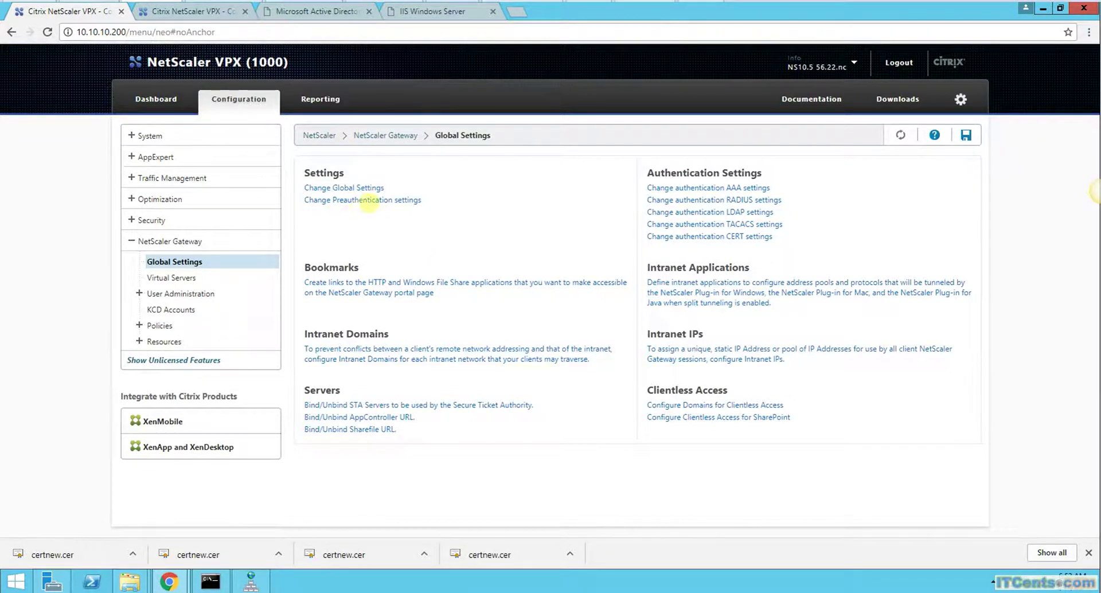
pyautogui.click(362, 200)
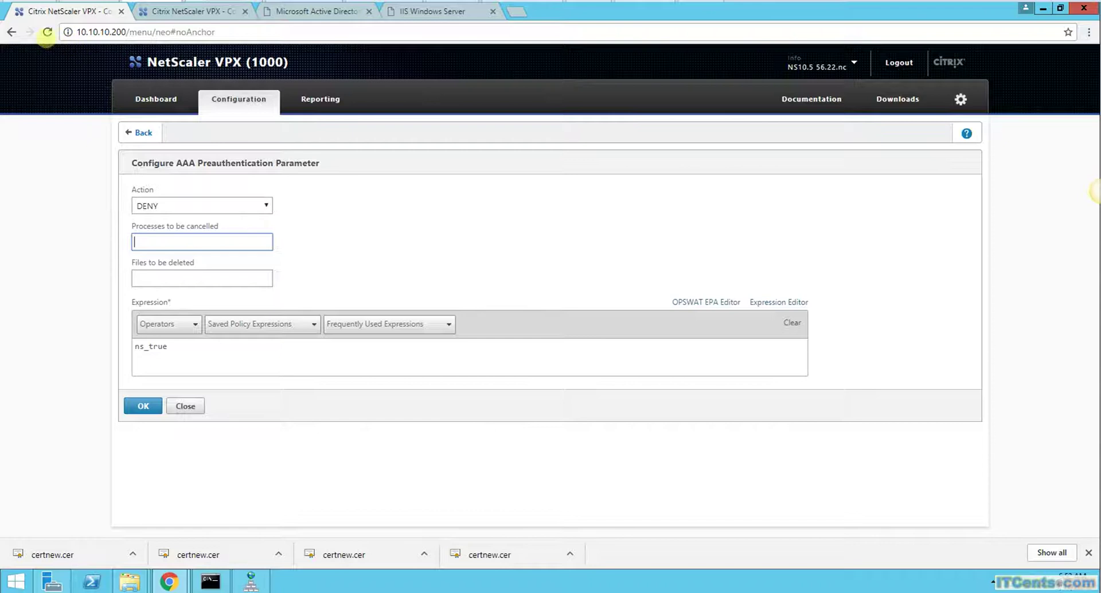
pyautogui.click(11, 31)
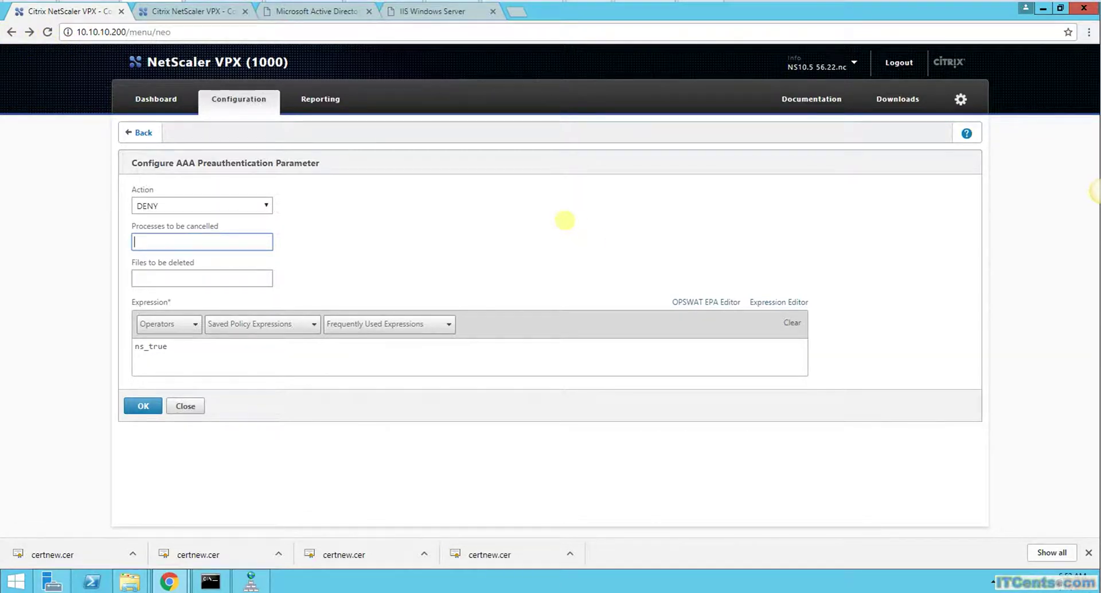
pyautogui.click(139, 133)
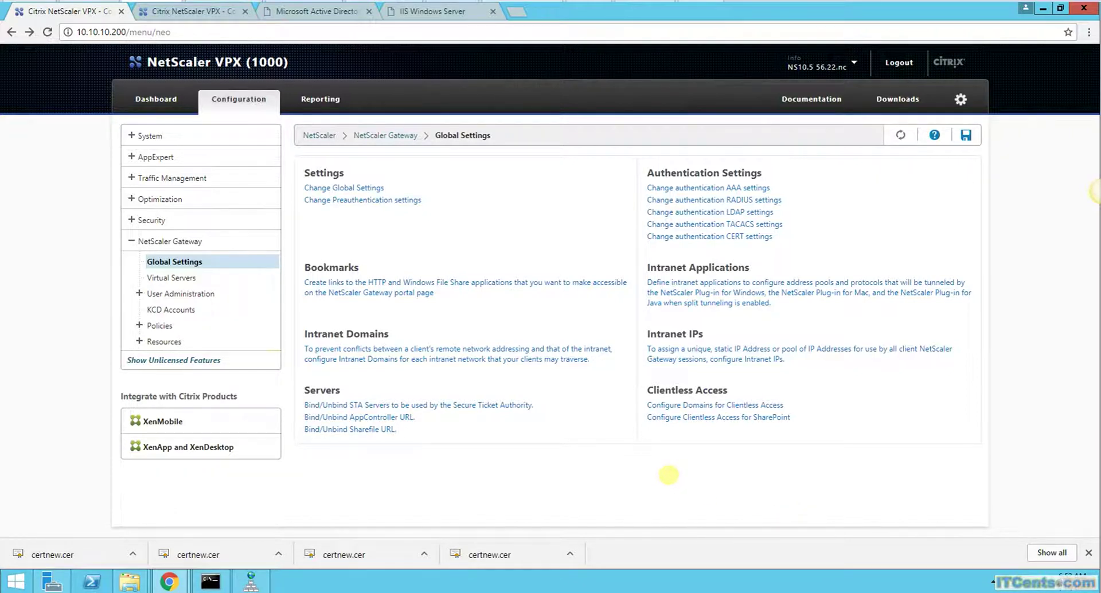
# Start a new NetScaler Gateway preauthentication policy and name it SSL_SEC_Policy.
pyautogui.click(138, 325)
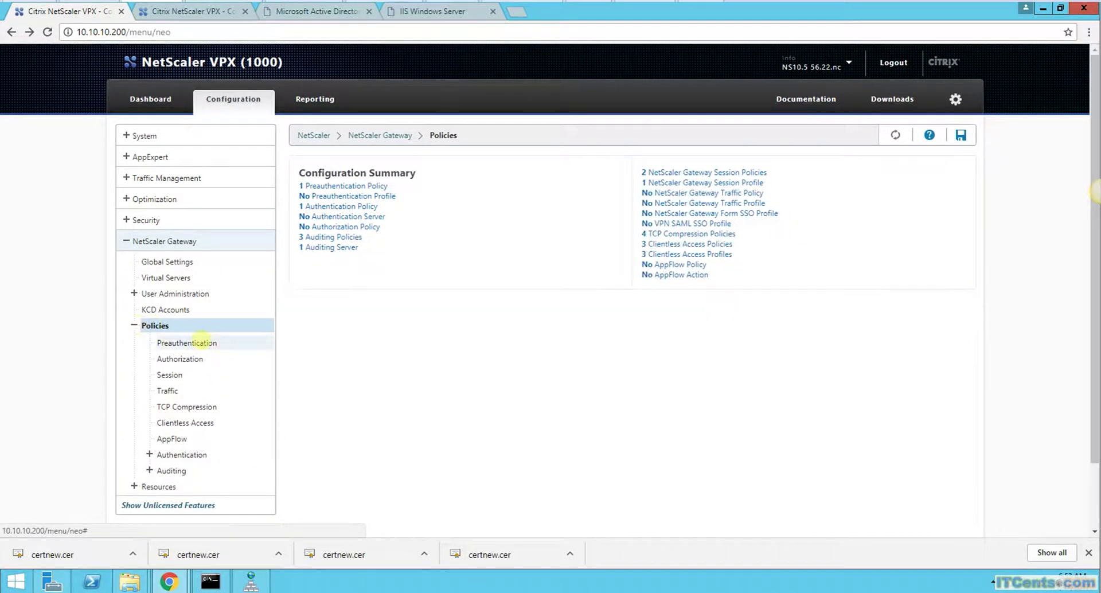
pyautogui.click(198, 341)
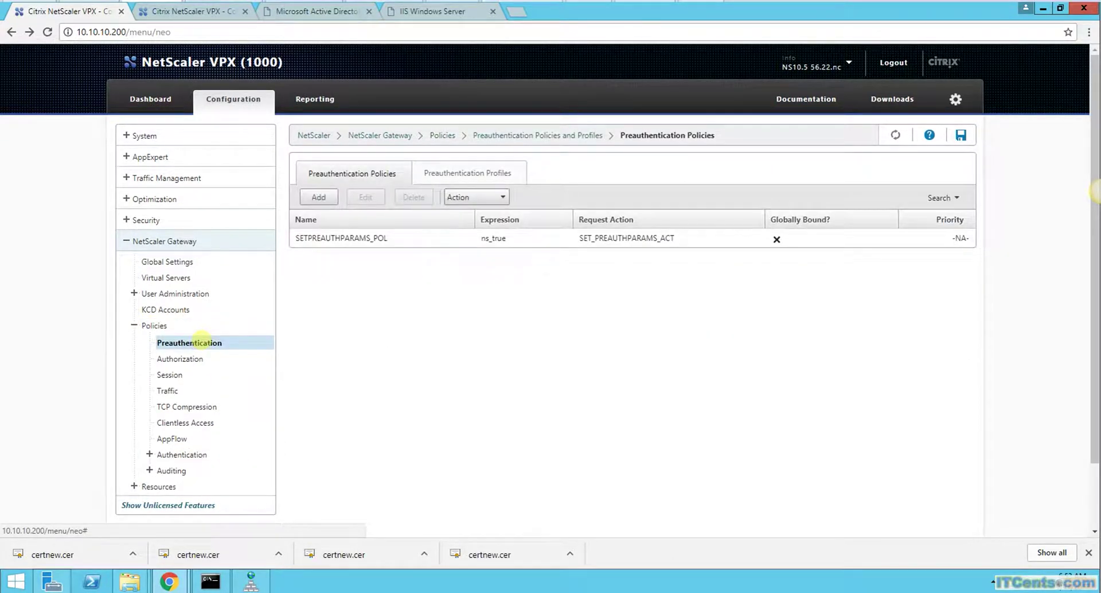
pyautogui.click(319, 196)
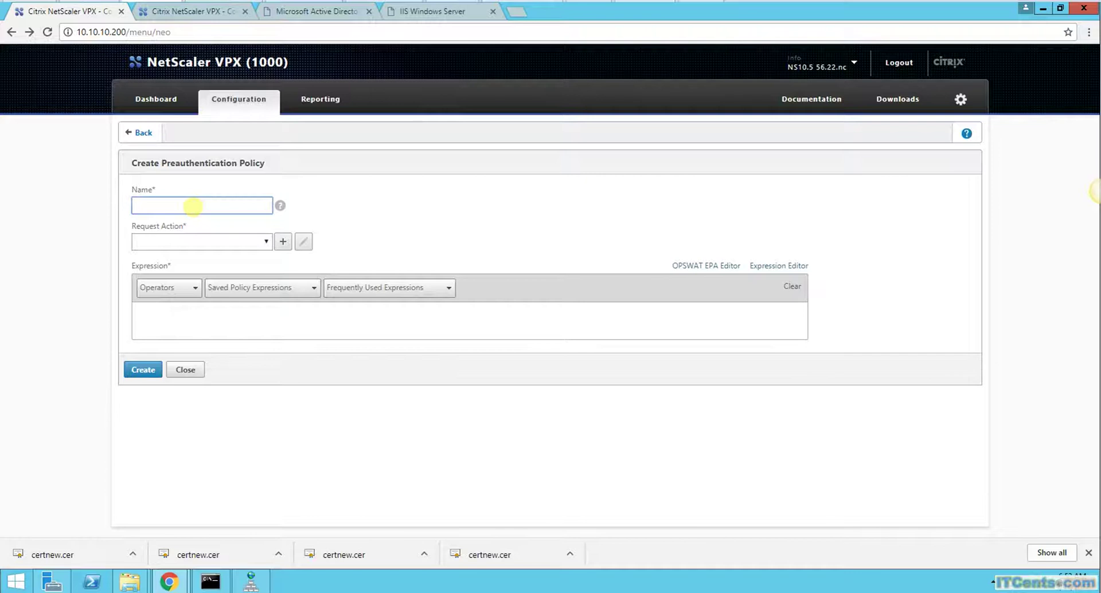
pyautogui.write('SSL')
pyautogui.write('_AV_')
pyautogui.write('Po')
pyautogui.write('licy')
pyautogui.click(161, 205)
pyautogui.press('BackSpace')
pyautogui.press('BackSpace')
pyautogui.write('SEC')
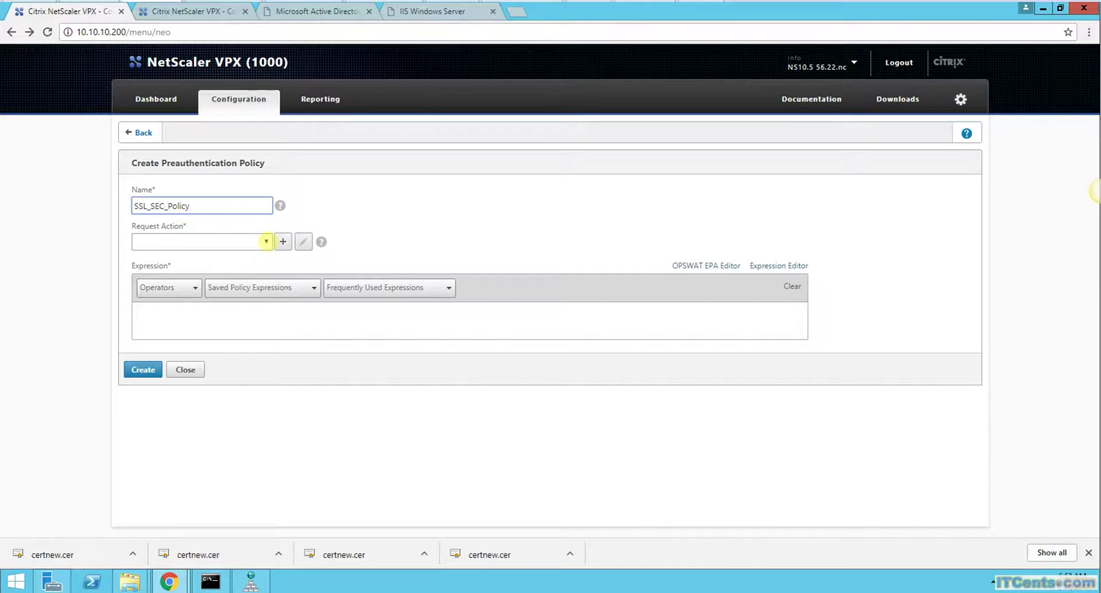
# Create a preauthentication profile named Allowed_Action with the ALLOW action as the policy's request action.
pyautogui.click(266, 241)
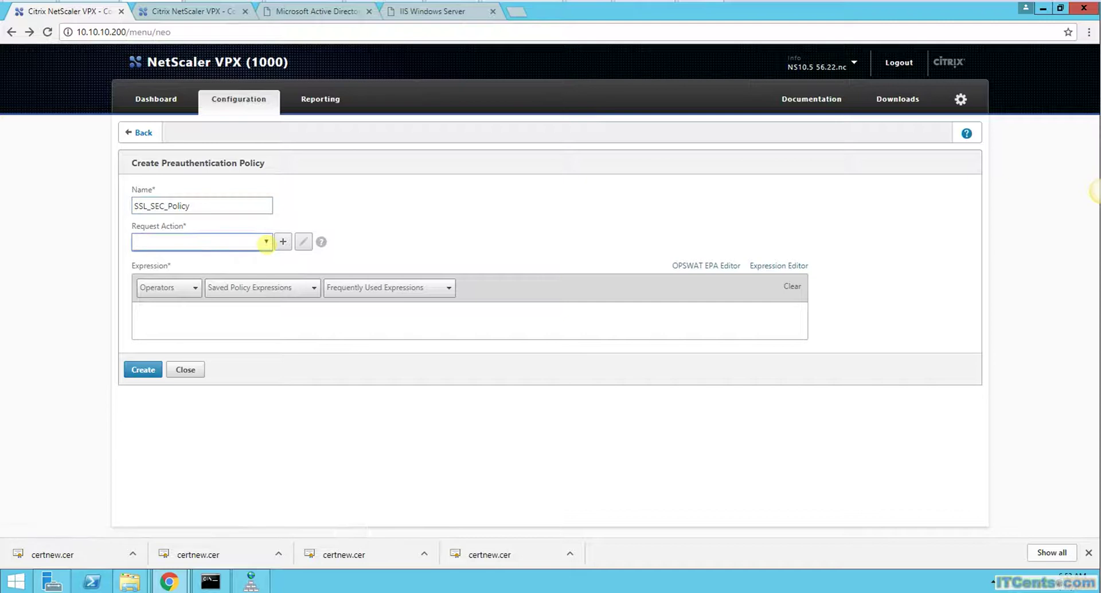
pyautogui.click(283, 241)
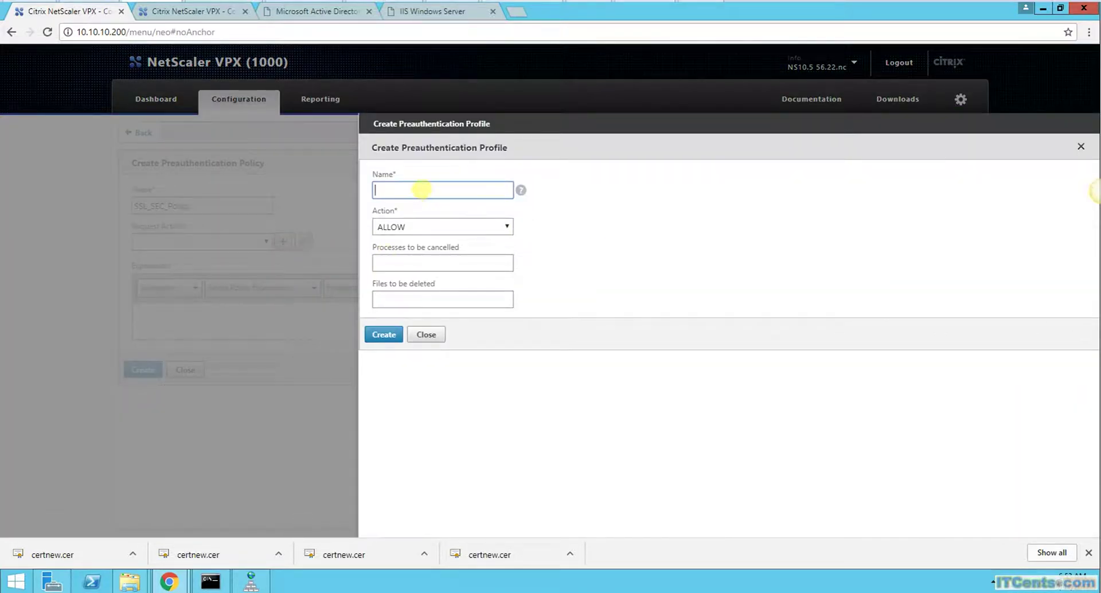
pyautogui.write('Allowed_Action')
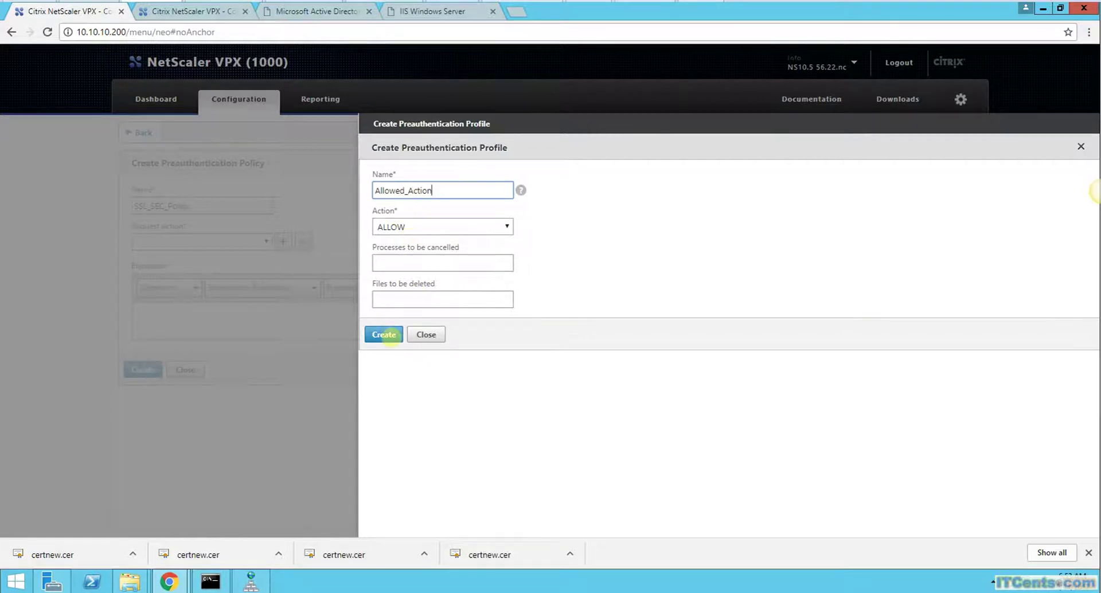
pyautogui.click(384, 334)
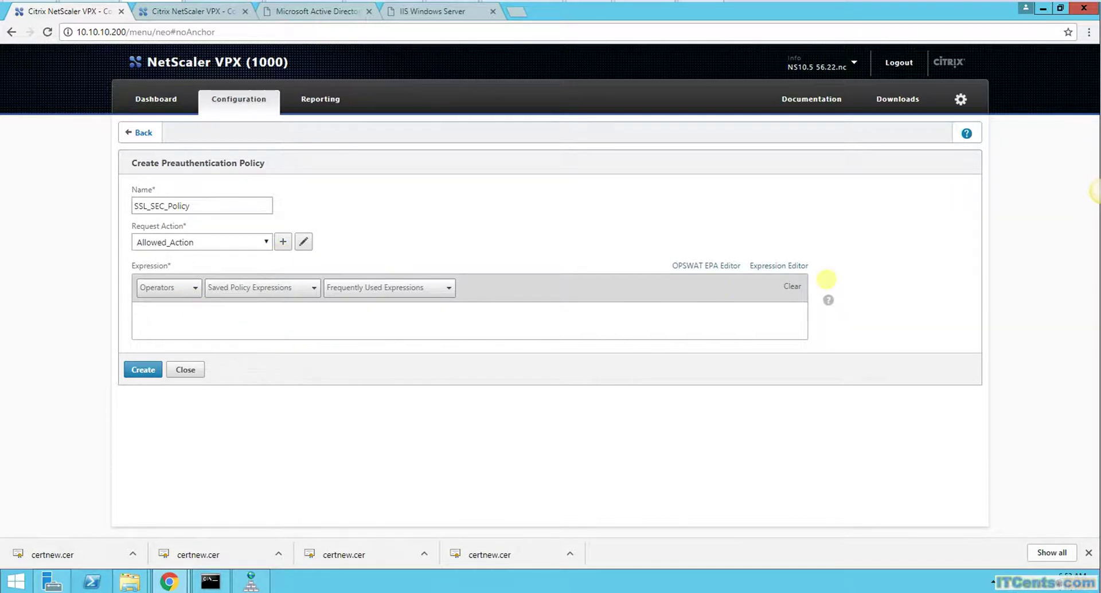
# Begin a Client Security expression for the policy in the Expression Editor, with Service as its component.
pyautogui.click(783, 264)
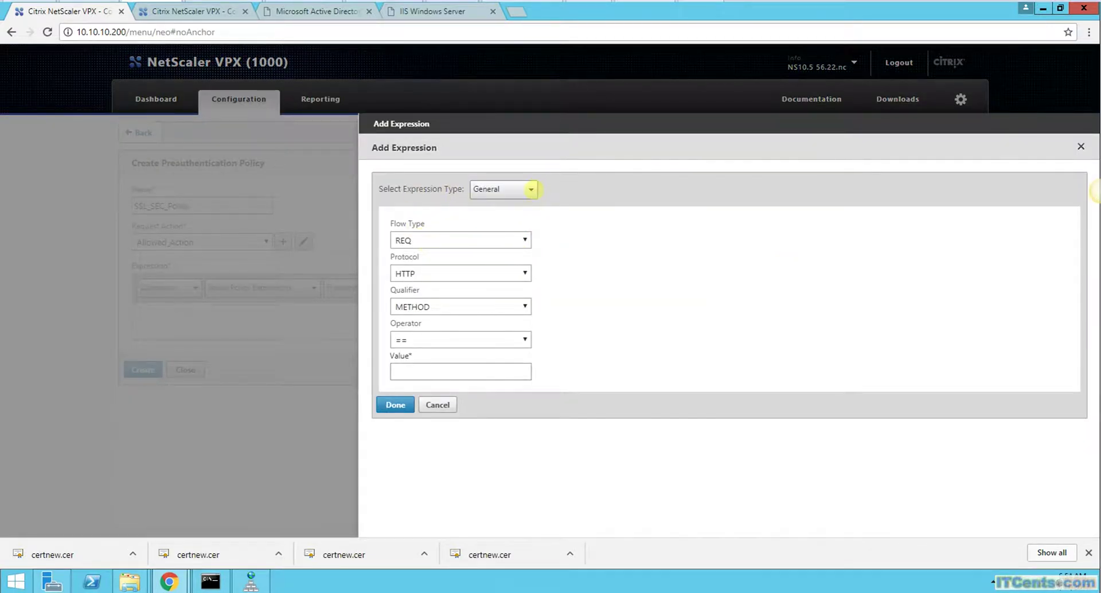
pyautogui.click(530, 189)
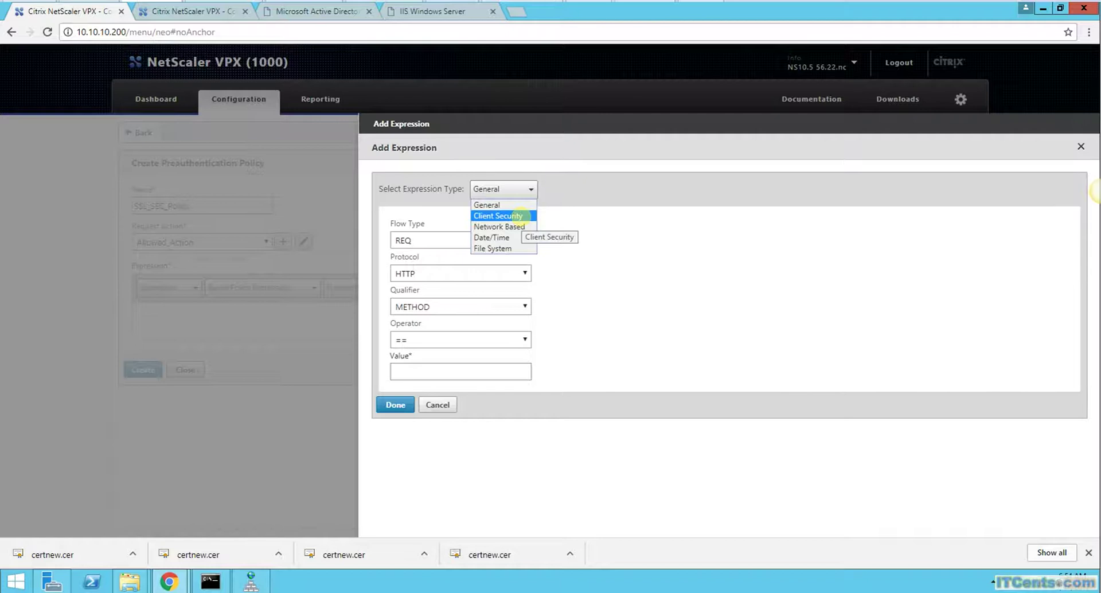
pyautogui.click(519, 215)
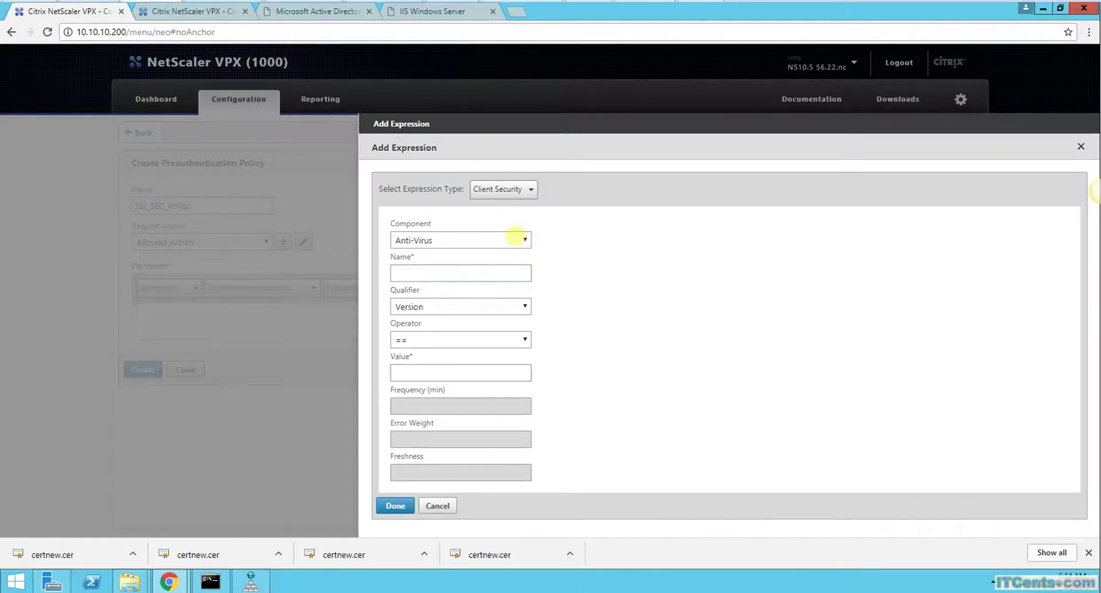
pyautogui.click(524, 239)
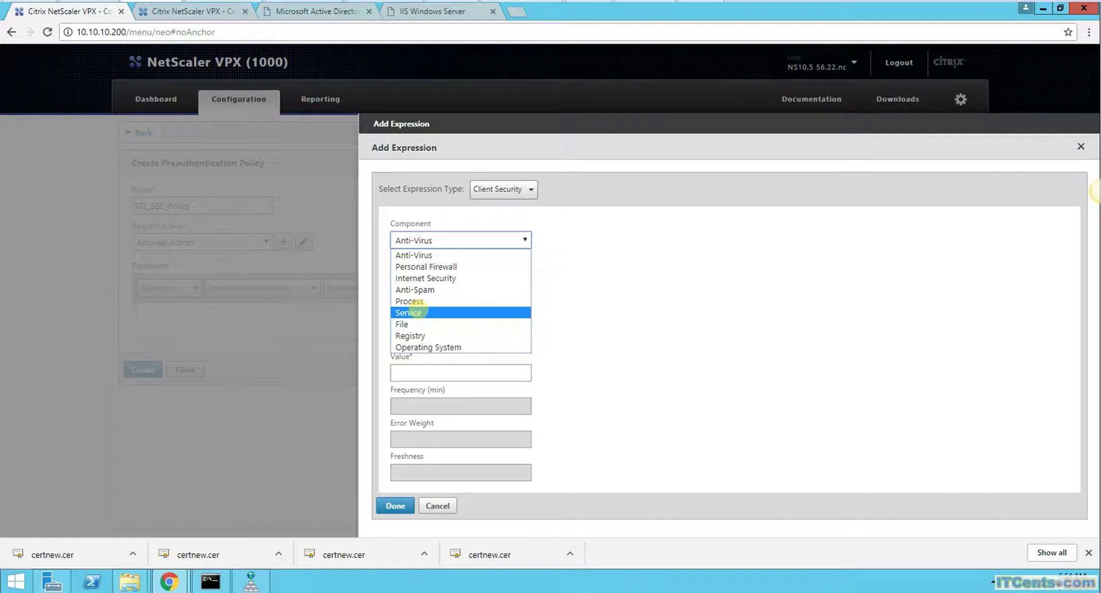
pyautogui.click(409, 312)
pyautogui.click(404, 273)
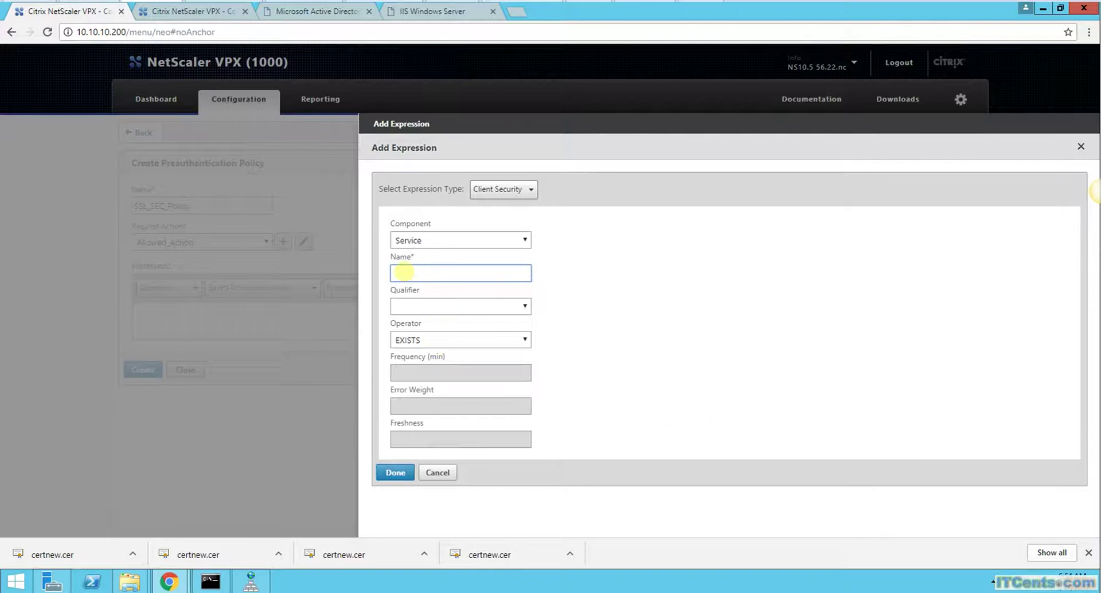
pyautogui.rightClick(404, 272)
pyautogui.click(434, 349)
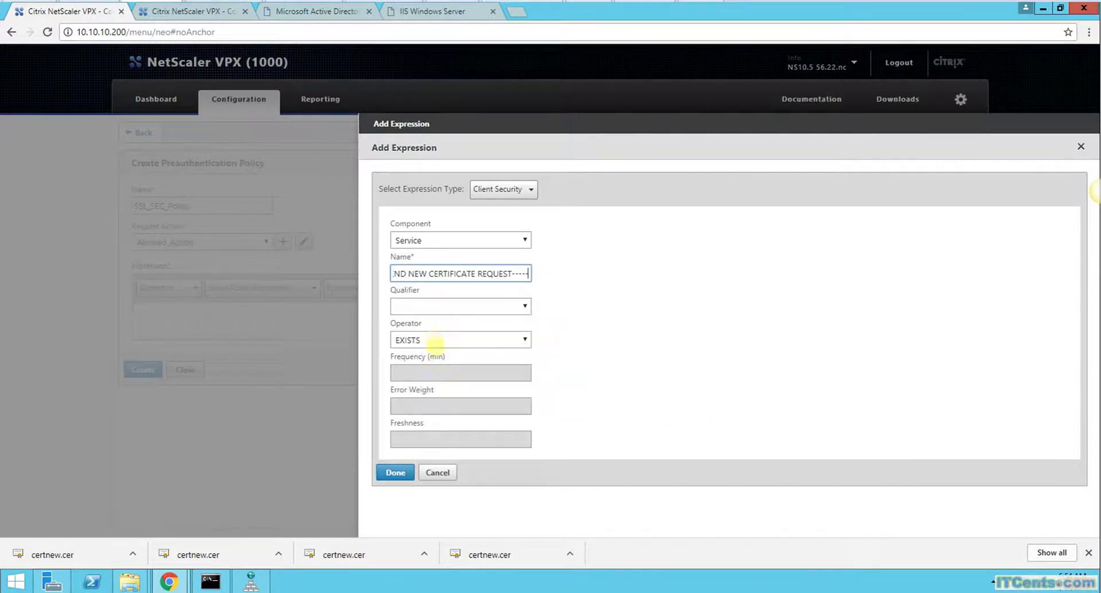
pyautogui.press('BackSpace')
pyautogui.press('BackSpace')
pyautogui.press('BackSpace')
pyautogui.press('BackSpace')
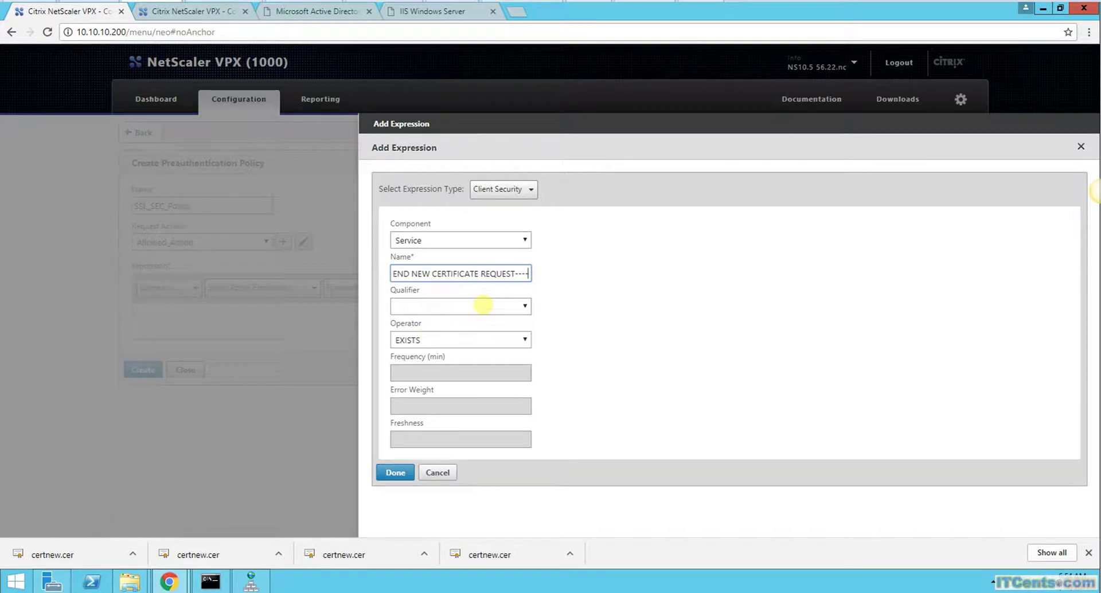
pyautogui.press('BackSpace')
pyautogui.press('BackSpace')
pyautogui.press('BackSpace')
pyautogui.press('BackSpace')
pyautogui.press('BackSpace')
pyautogui.press('BackSpace')
pyautogui.press('BackSpace')
pyautogui.press('BackSpace')
pyautogui.press('BackSpace')
pyautogui.press('BackSpace')
pyautogui.press('BackSpace')
pyautogui.press('BackSpace')
pyautogui.press('BackSpace')
pyautogui.press('BackSpace')
pyautogui.press('BackSpace')
pyautogui.press('BackSpace')
pyautogui.press('BackSpace')
pyautogui.press('BackSpace')
pyautogui.press('BackSpace')
pyautogui.press('BackSpace')
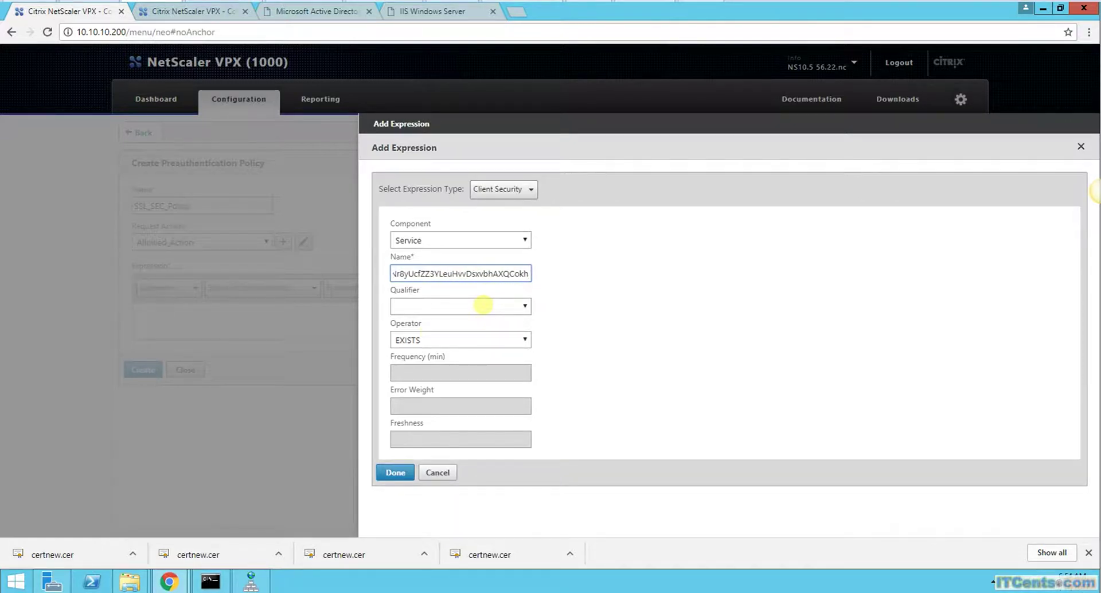
pyautogui.press('BackSpace')
pyautogui.press('BackSpace')
pyautogui.press('BackSpace')
pyautogui.press('BackSpace')
pyautogui.press('BackSpace')
pyautogui.press('BackSpace')
pyautogui.press('BackSpace')
pyautogui.press('BackSpace')
pyautogui.press('BackSpace')
pyautogui.press('BackSpace')
pyautogui.press('BackSpace')
pyautogui.press('BackSpace')
pyautogui.press('BackSpace')
pyautogui.press('BackSpace')
pyautogui.press('BackSpace')
pyautogui.press('BackSpace')
pyautogui.press('BackSpace')
pyautogui.press('BackSpace')
pyautogui.press('BackSpace')
pyautogui.press('BackSpace')
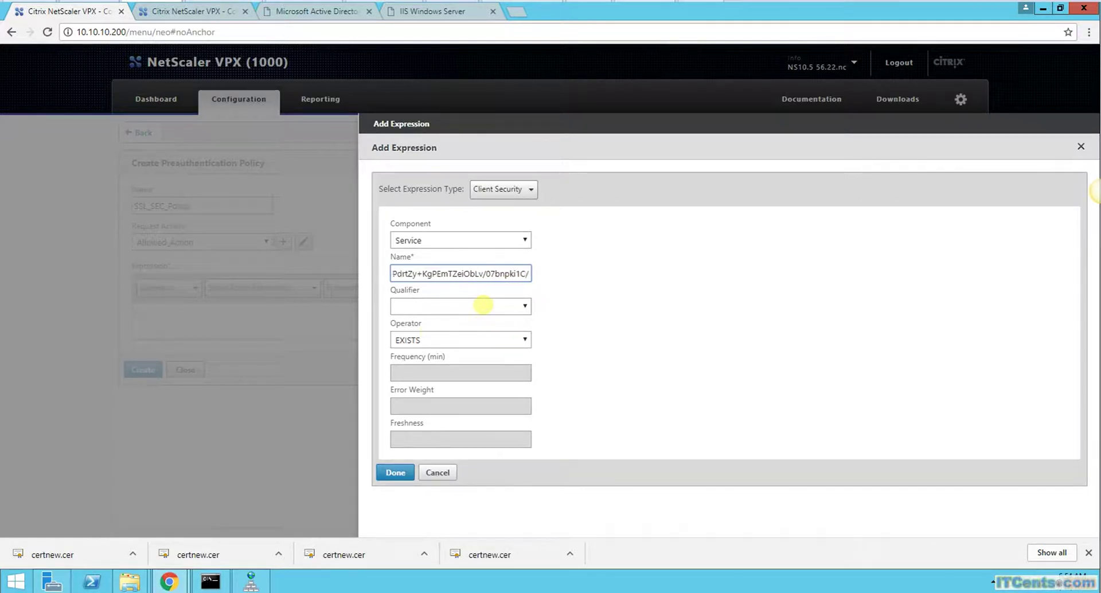
pyautogui.press('BackSpace')
pyautogui.press('BackSpace')
pyautogui.press('BackSpace')
pyautogui.press('BackSpace')
pyautogui.press('BackSpace')
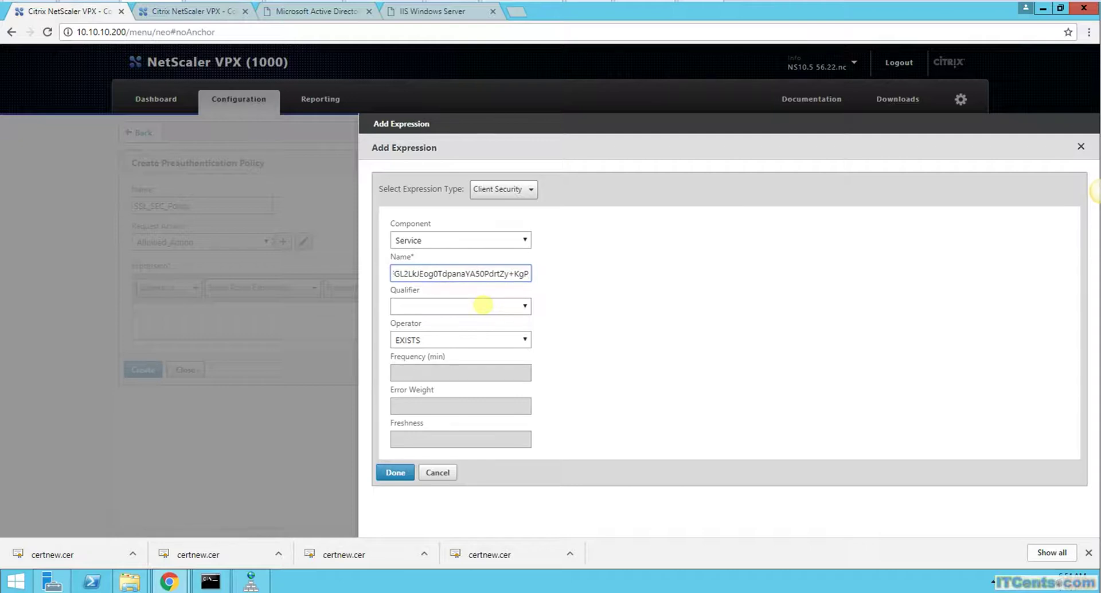
pyautogui.doubleClick(462, 273)
pyautogui.hotkey('ctrl', 'a')
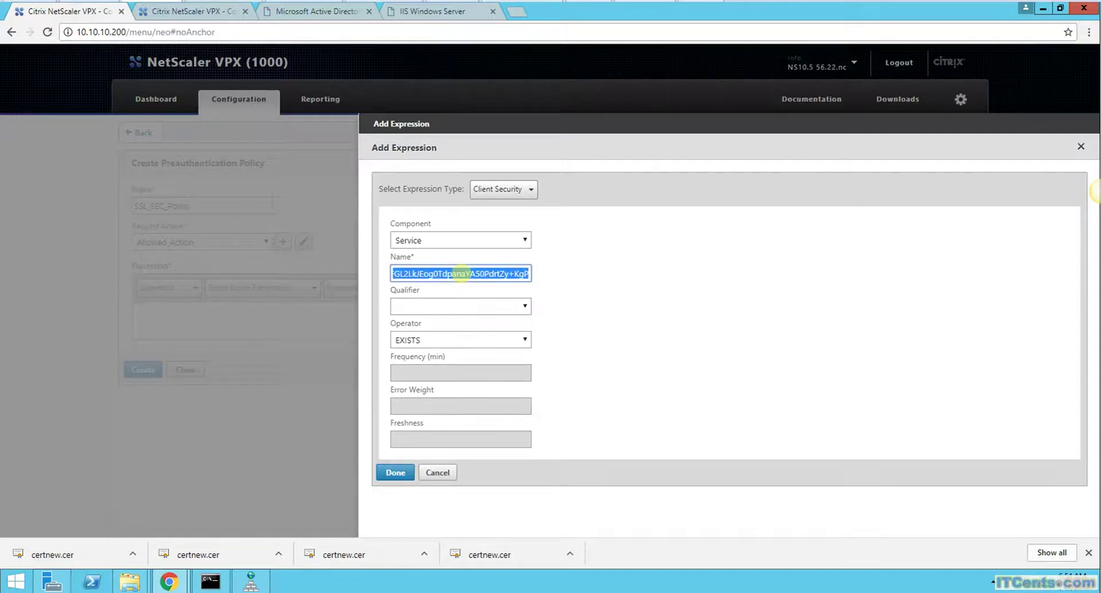
pyautogui.press('BackSpace')
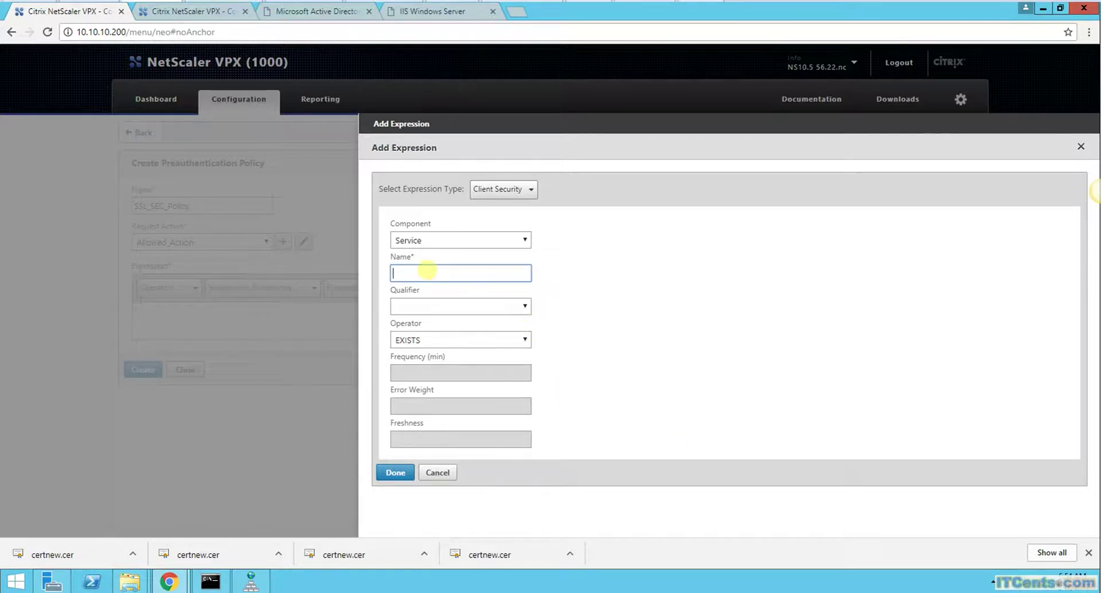
# Name the checked service WinDefend with the EXISTS operator, add the expression, and create the preauthentication policy.
pyautogui.write('winDefend')
pyautogui.click(398, 273)
pyautogui.press('BackSpace')
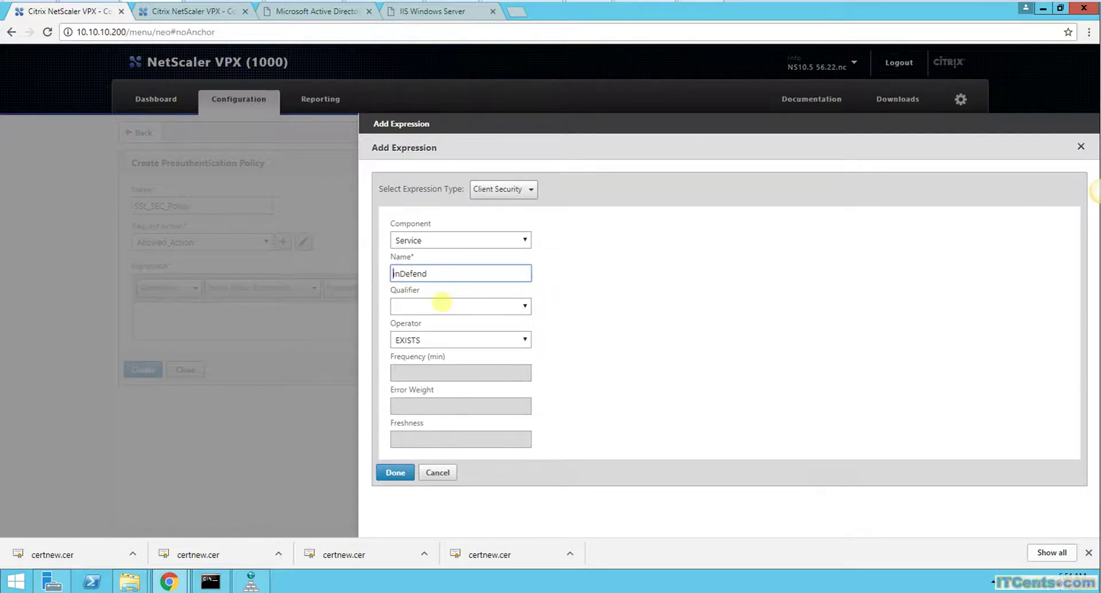
pyautogui.write('W')
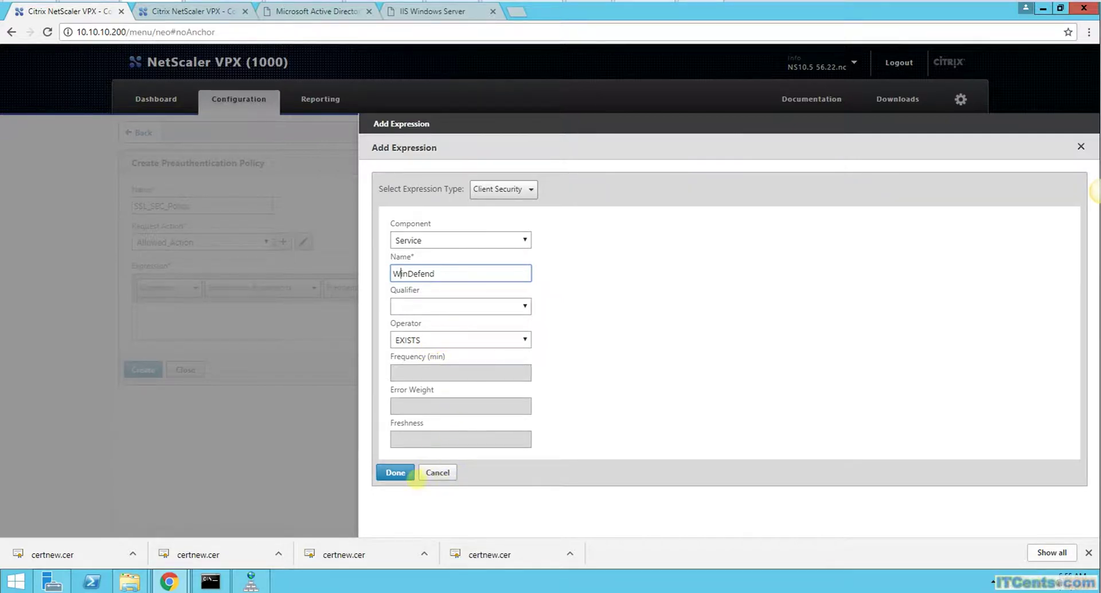
pyautogui.click(395, 472)
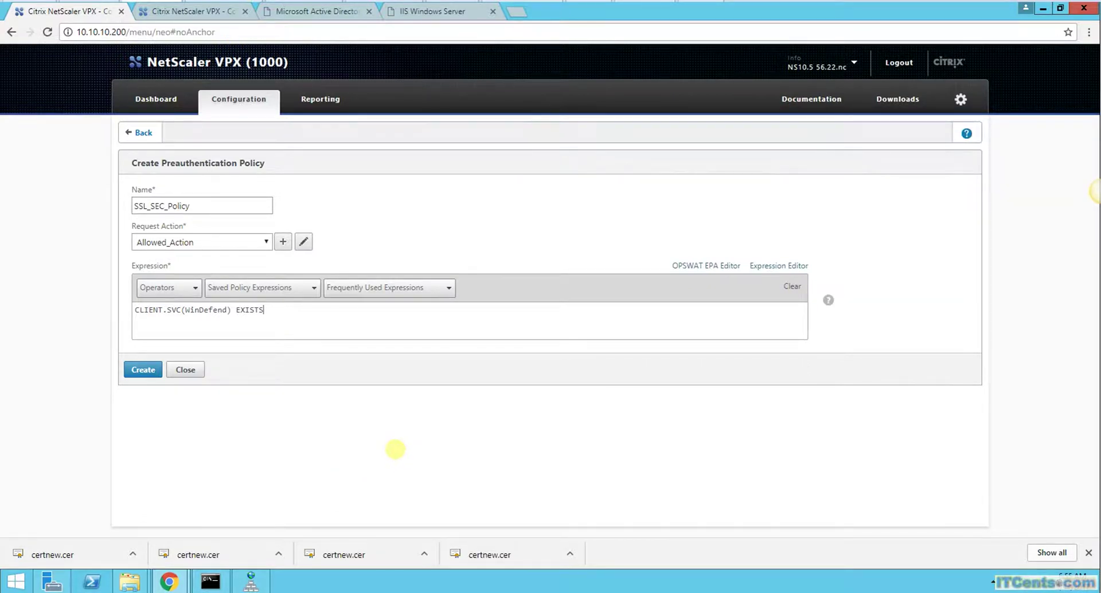
pyautogui.click(143, 369)
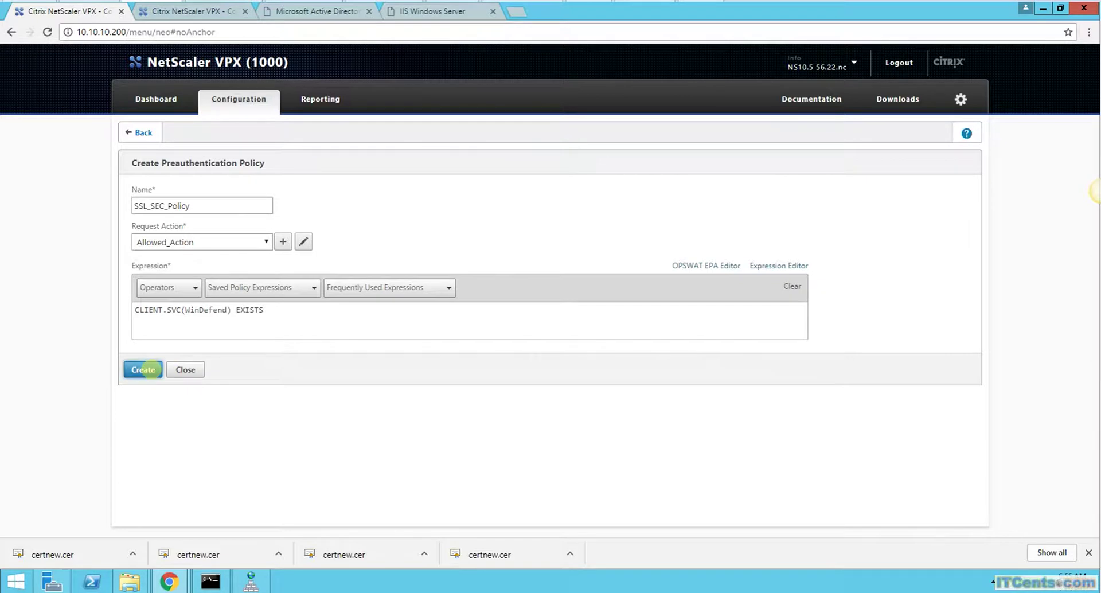
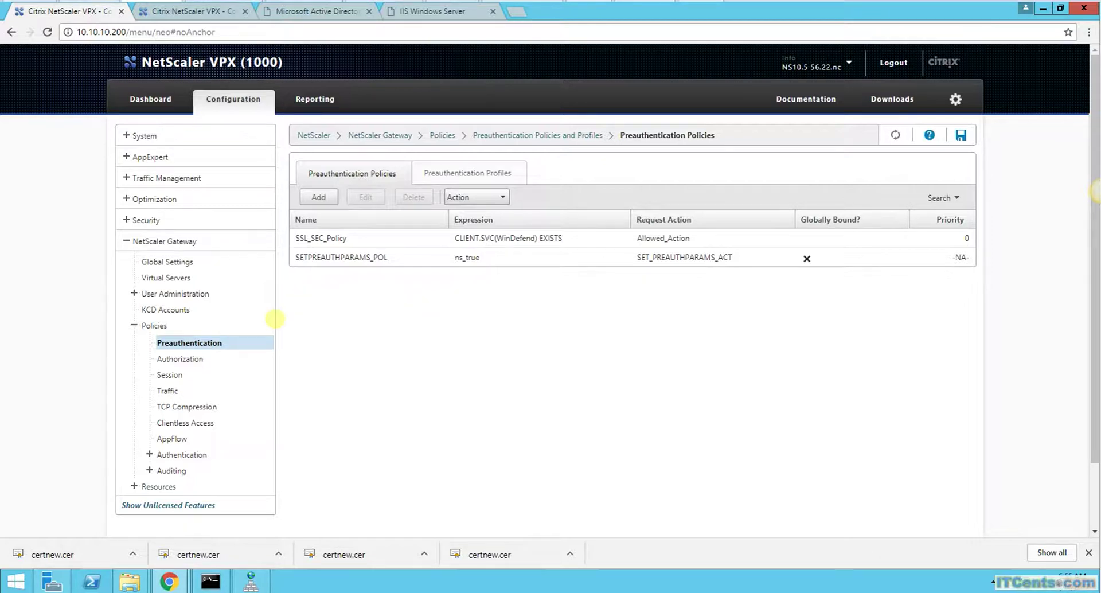
# Bind SSL_SEC_Policy to AAA Global with priority 100 through the NetScaler Gateway Policy Manager.
pyautogui.click(157, 263)
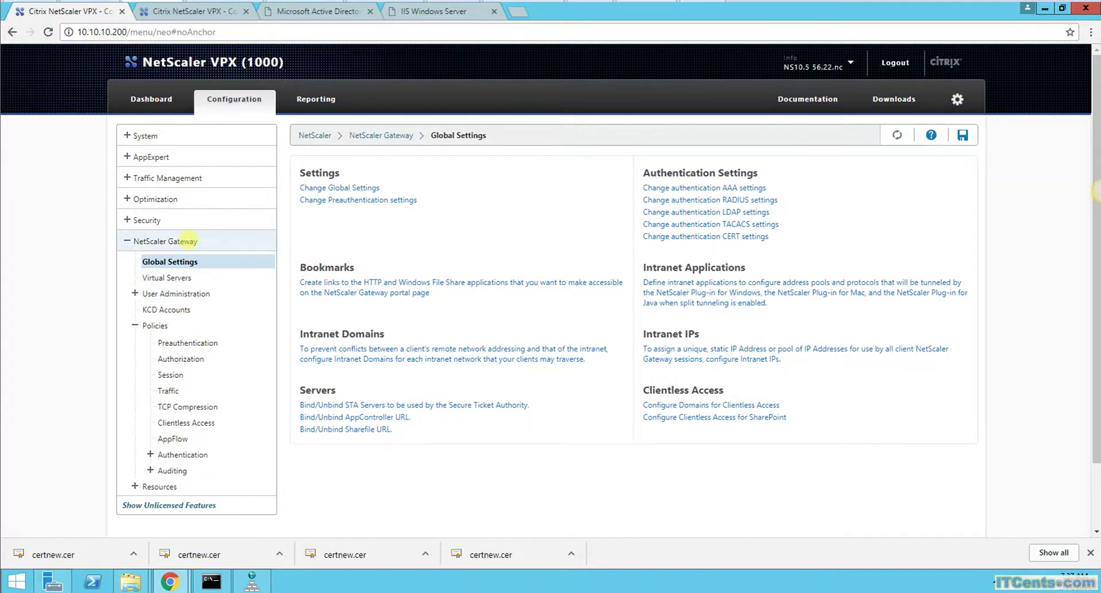
pyautogui.click(162, 240)
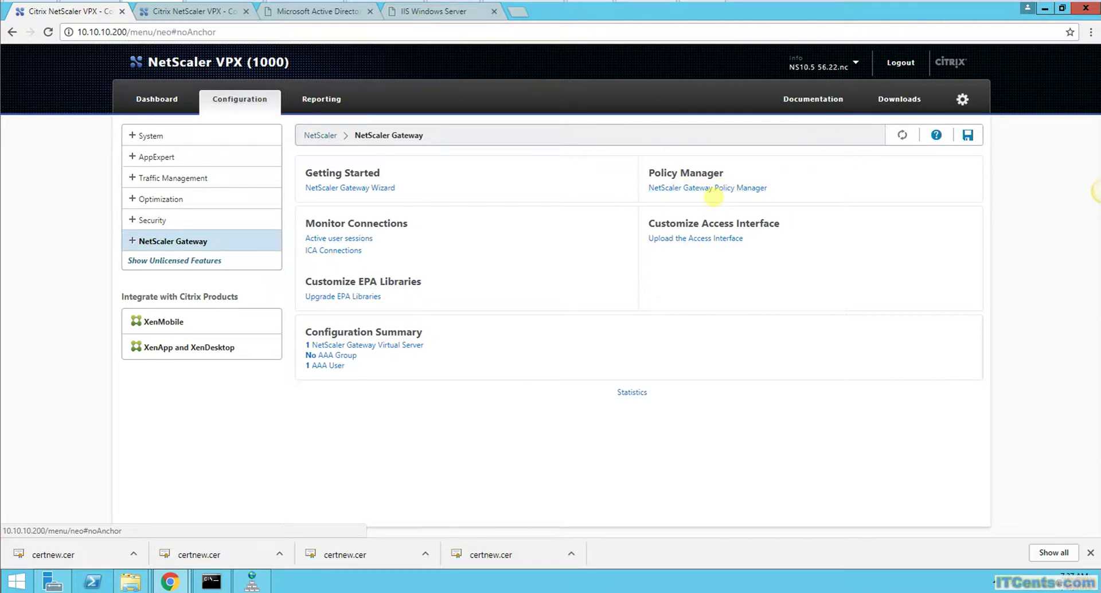
pyautogui.click(711, 187)
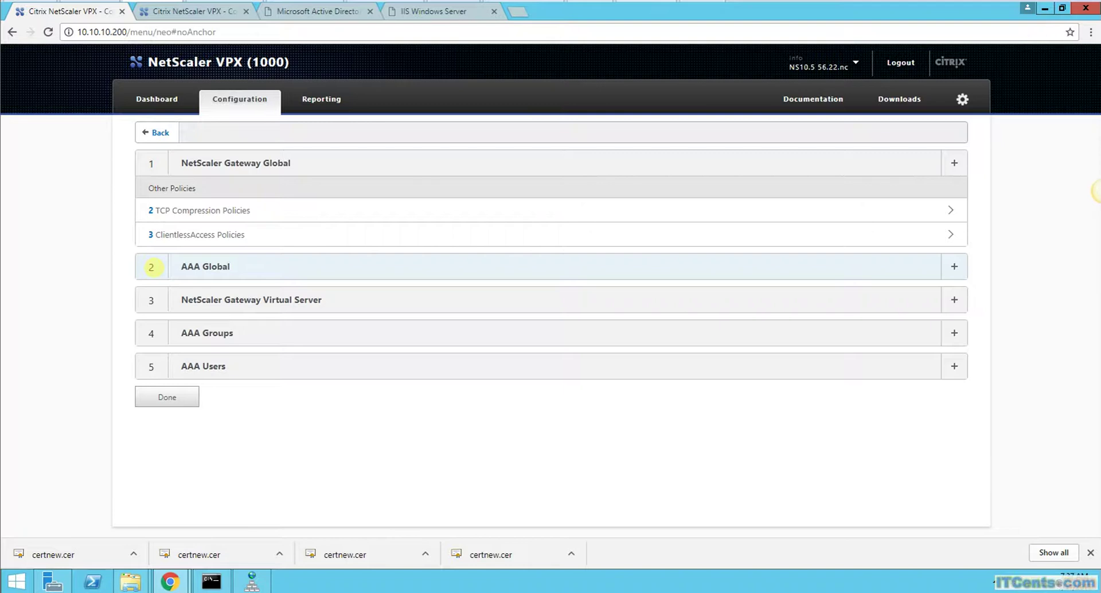
pyautogui.click(154, 267)
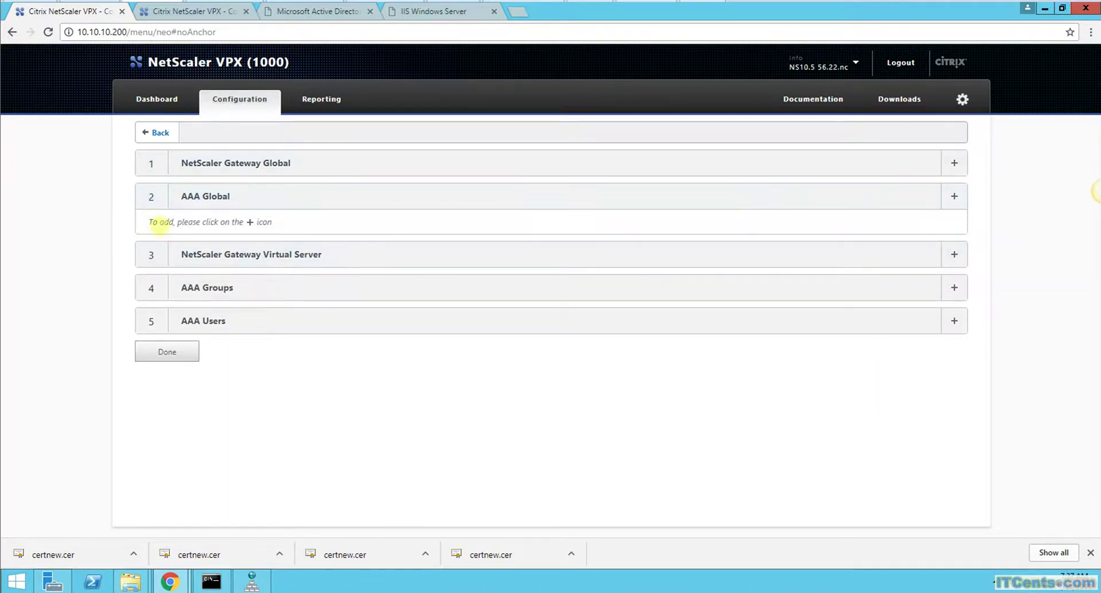
pyautogui.click(222, 221)
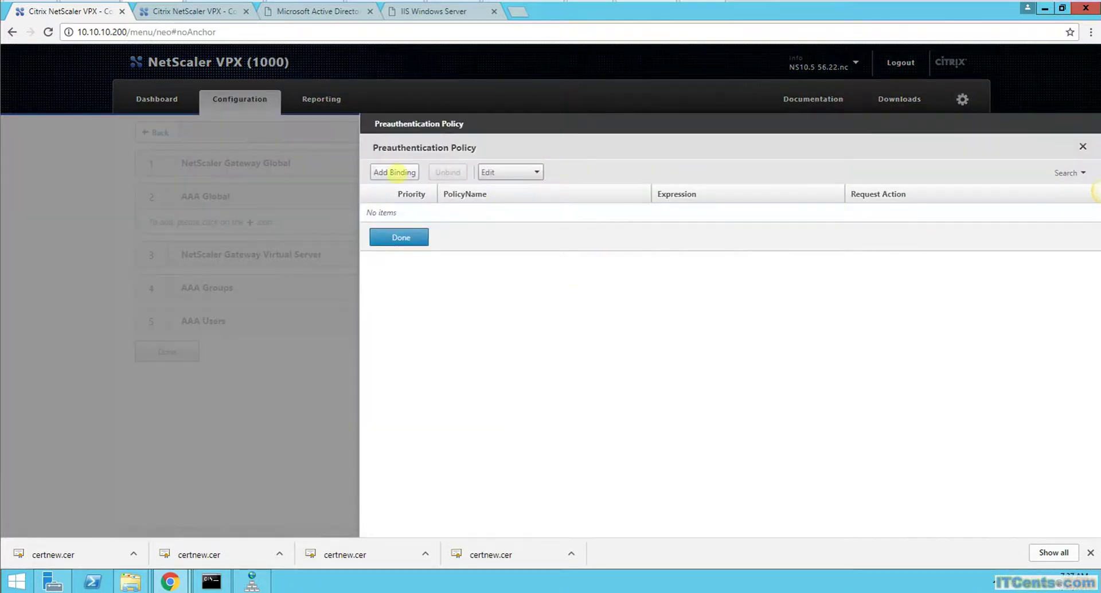
pyautogui.click(394, 172)
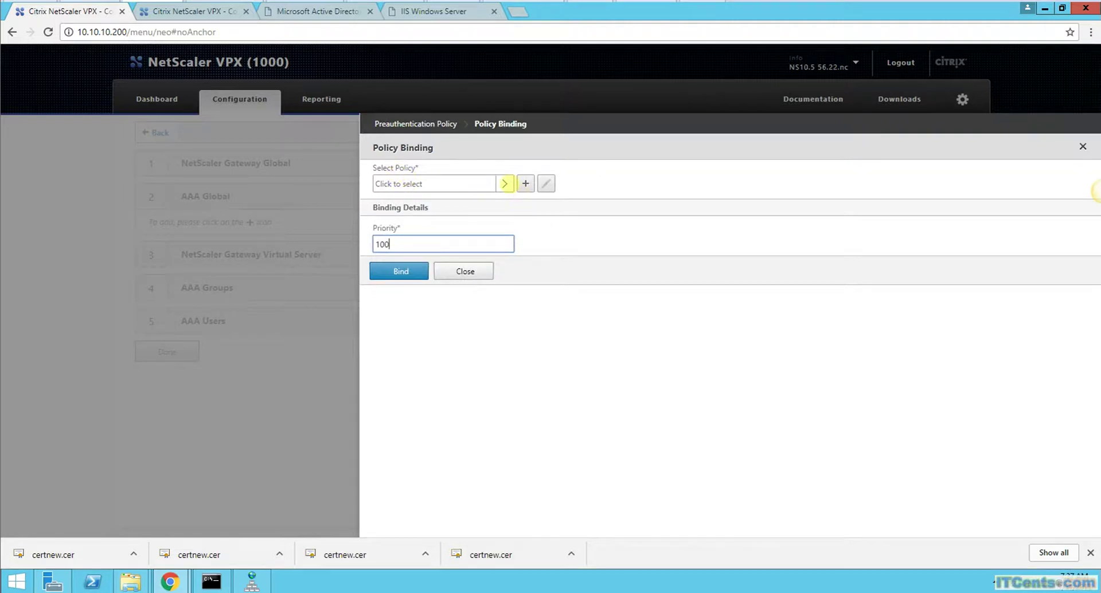
pyautogui.click(503, 183)
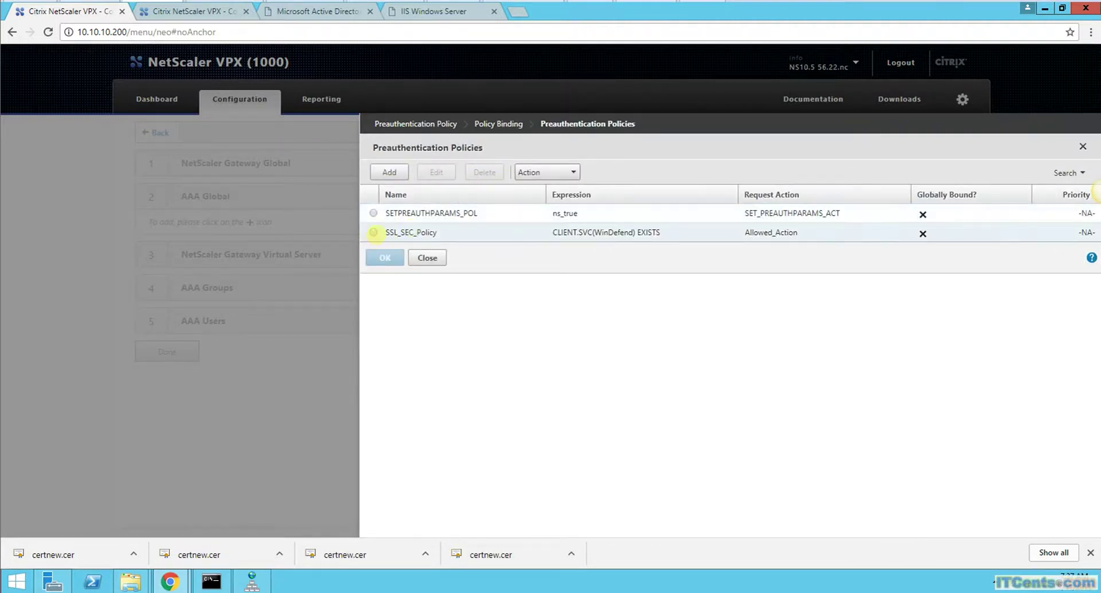
pyautogui.click(373, 233)
pyautogui.click(383, 258)
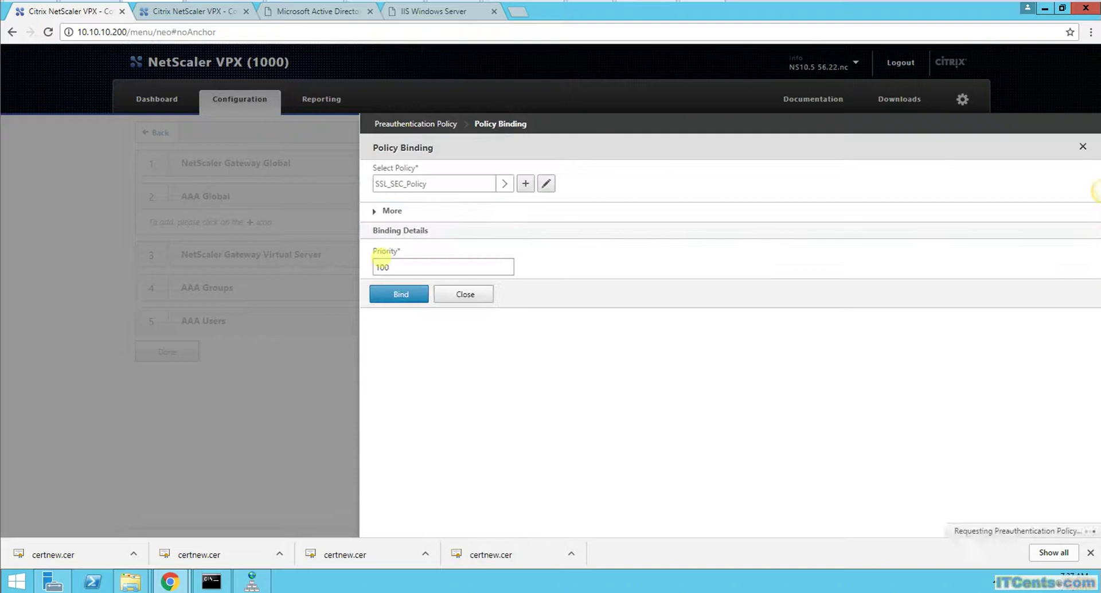
pyautogui.click(401, 294)
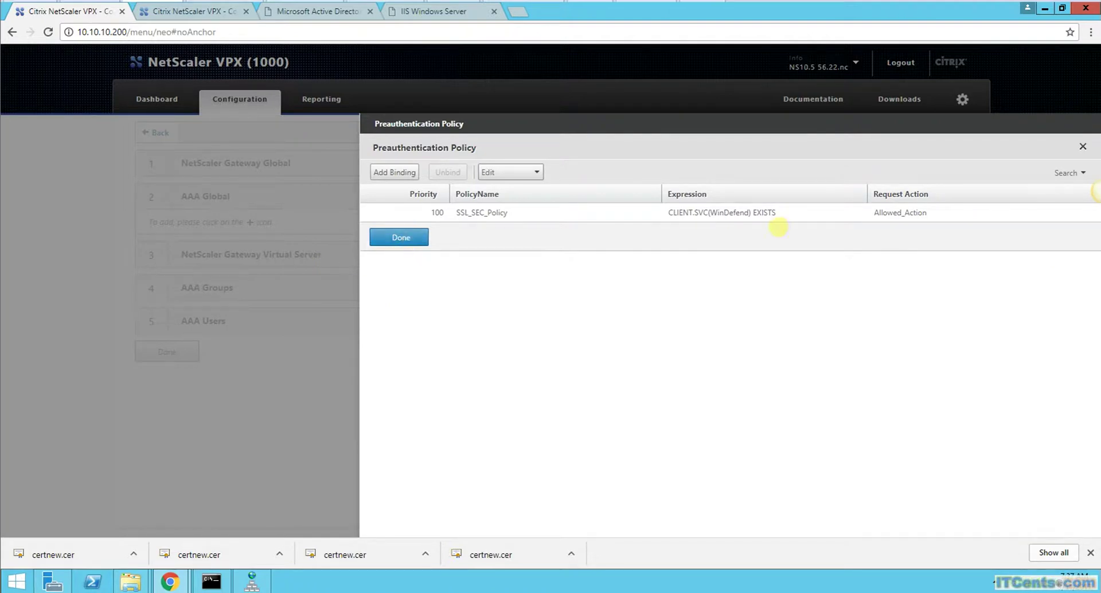
pyautogui.click(400, 237)
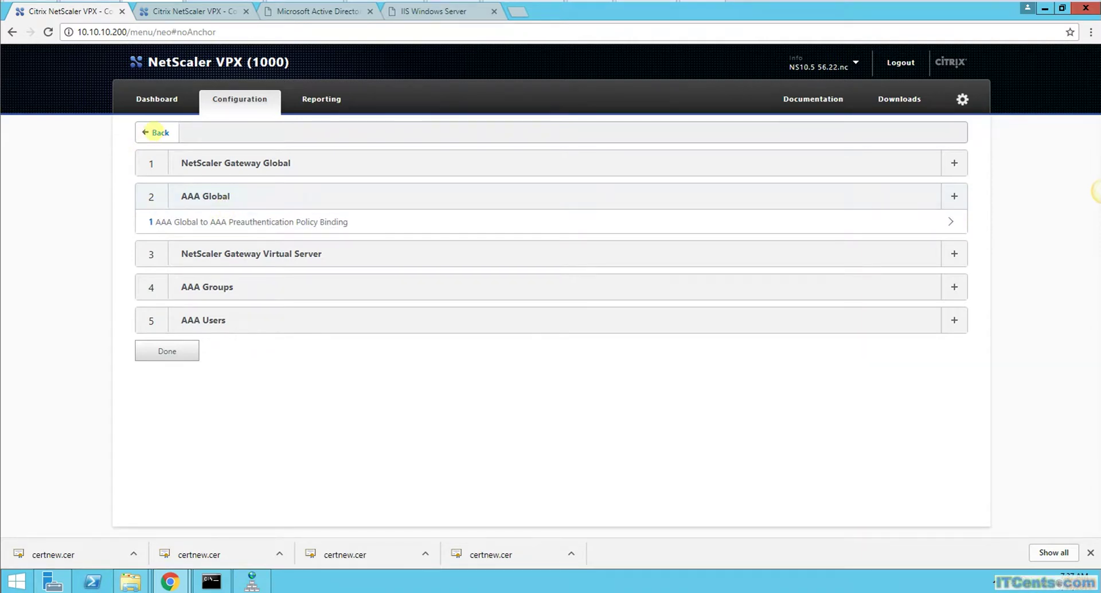
# Leave the Policy Manager and open vpn.itcents.com in Internet Explorer on the Windows client.
pyautogui.click(154, 133)
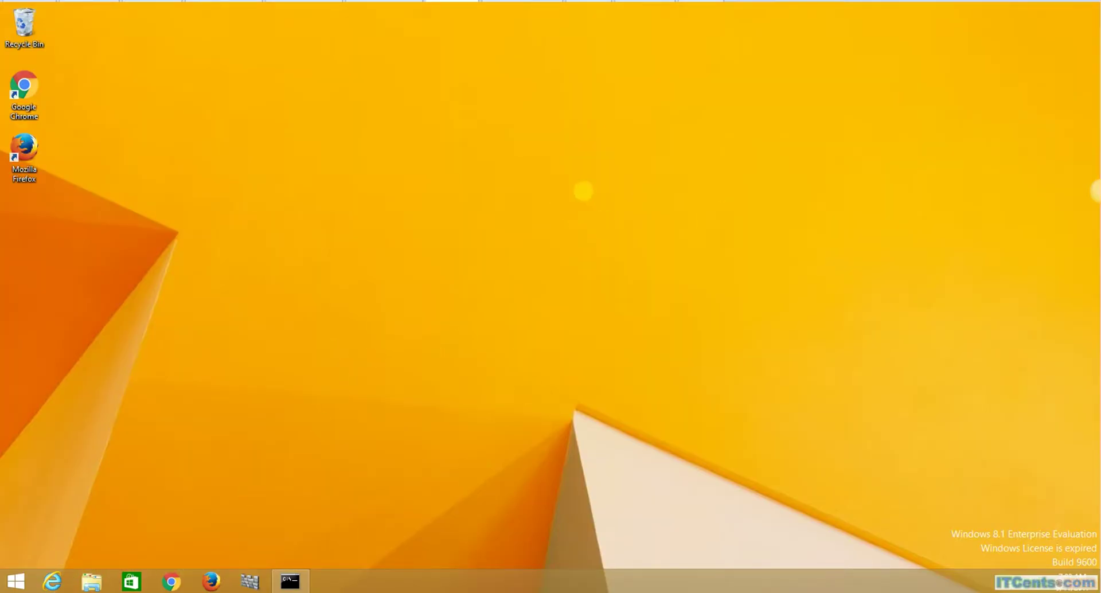
pyautogui.click(52, 581)
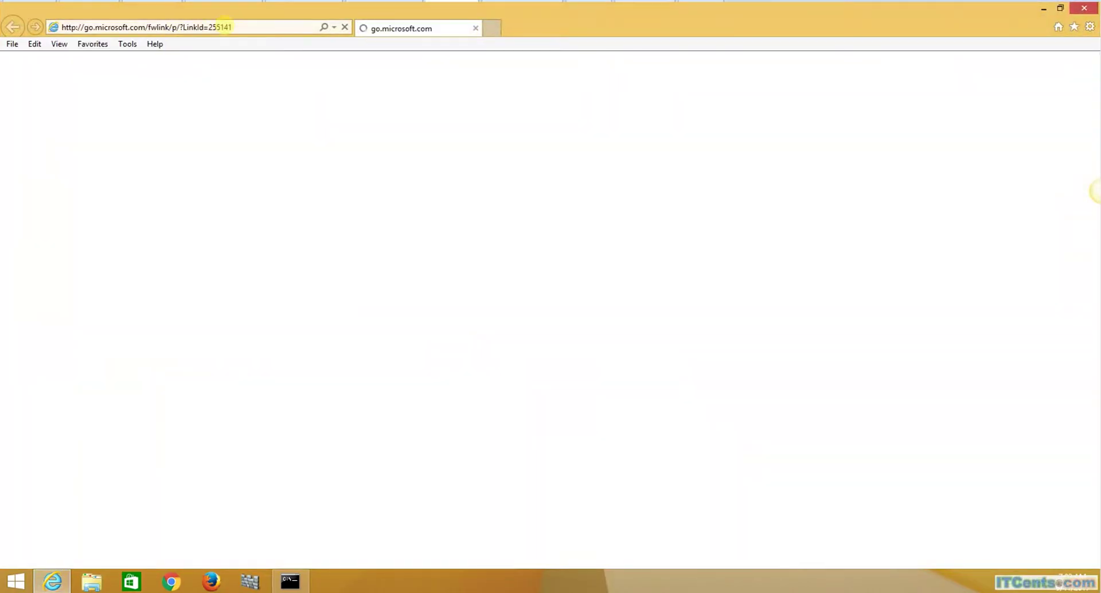
pyautogui.click(224, 26)
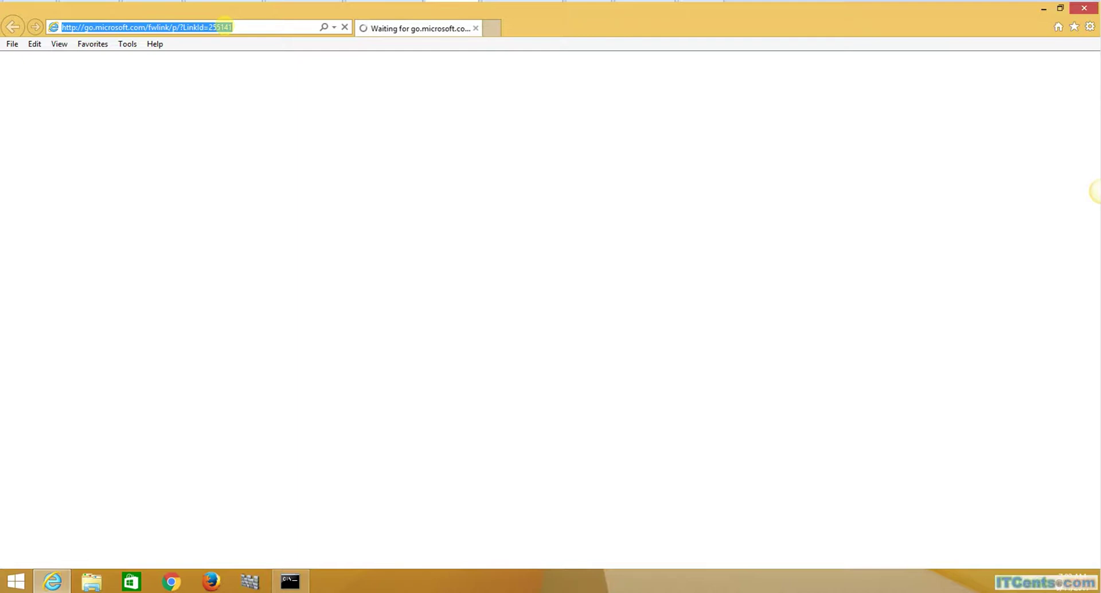
pyautogui.write('vpn.itcents.com/')
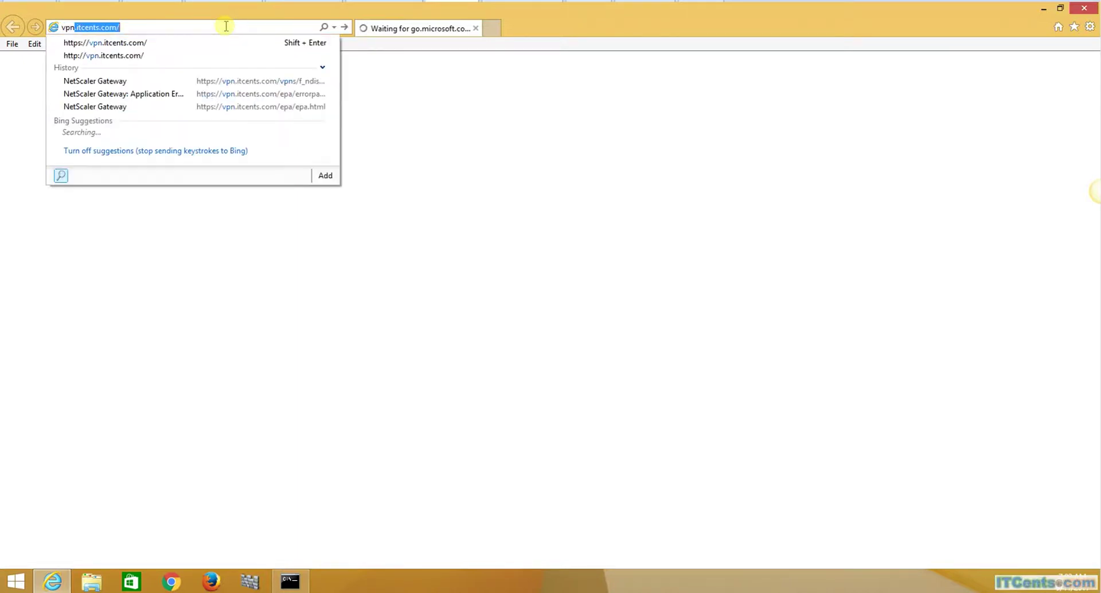
pyautogui.press('Return')
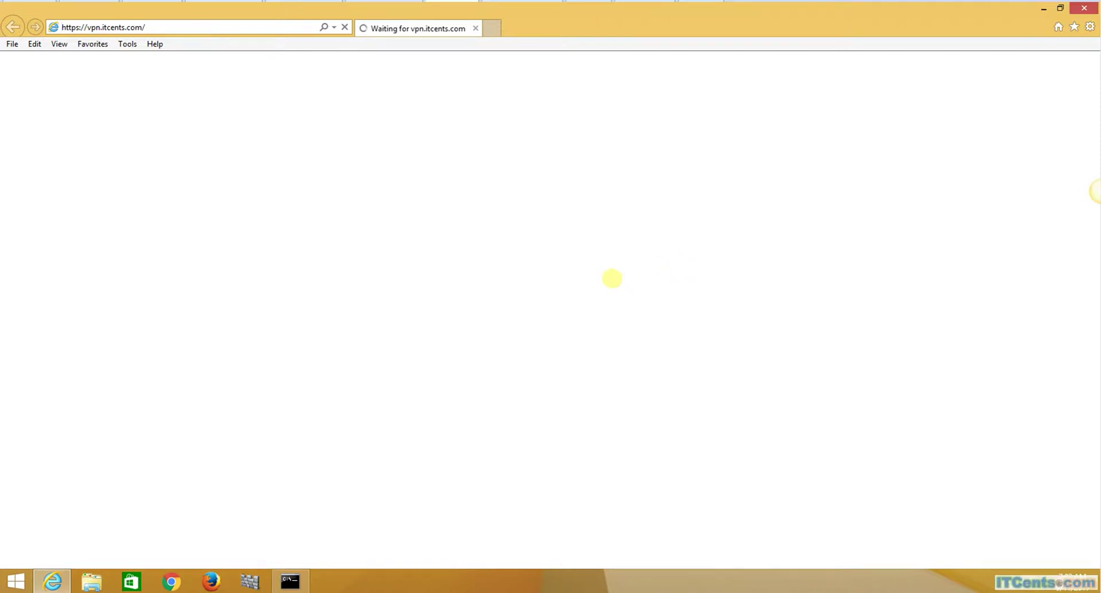
# Check the running ping to 10.10.10.100 and allow the Citrix Endpoint Analysis scan to run this once.
pyautogui.click(290, 581)
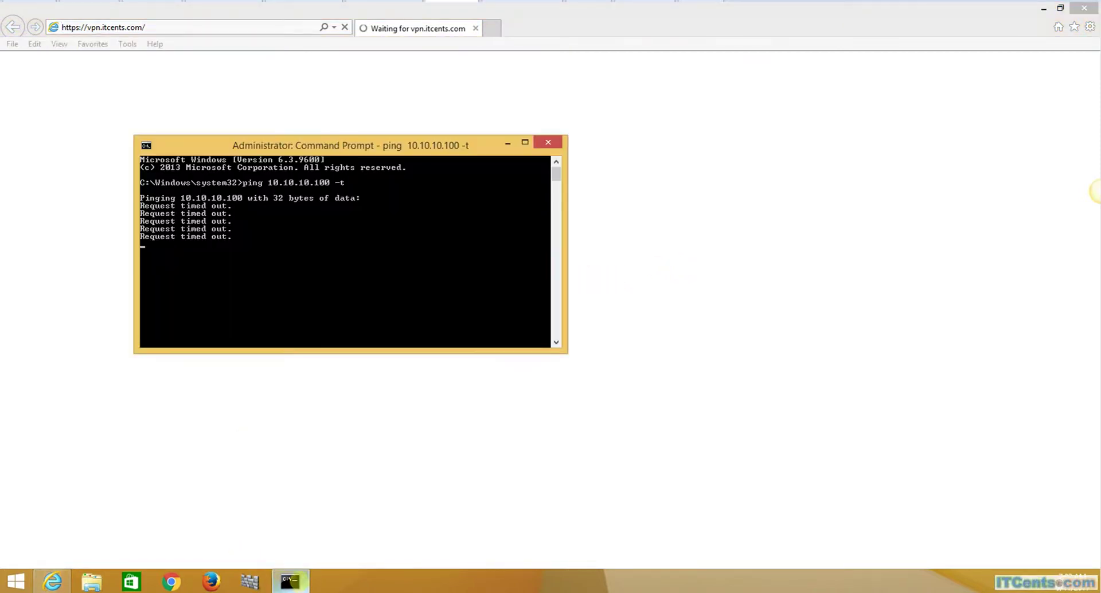
pyautogui.click(507, 143)
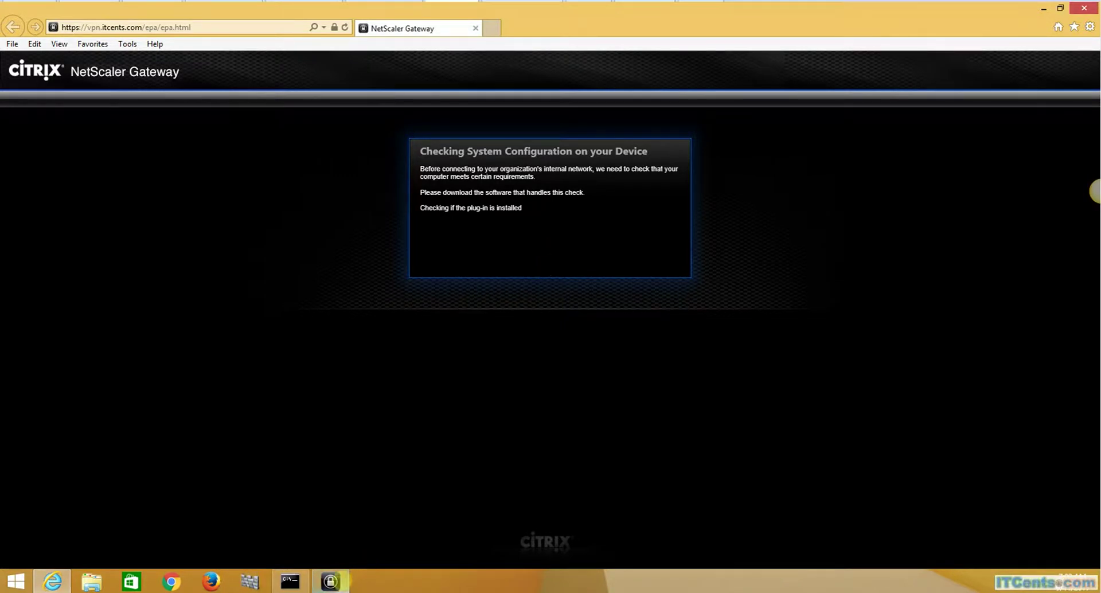
pyautogui.click(331, 581)
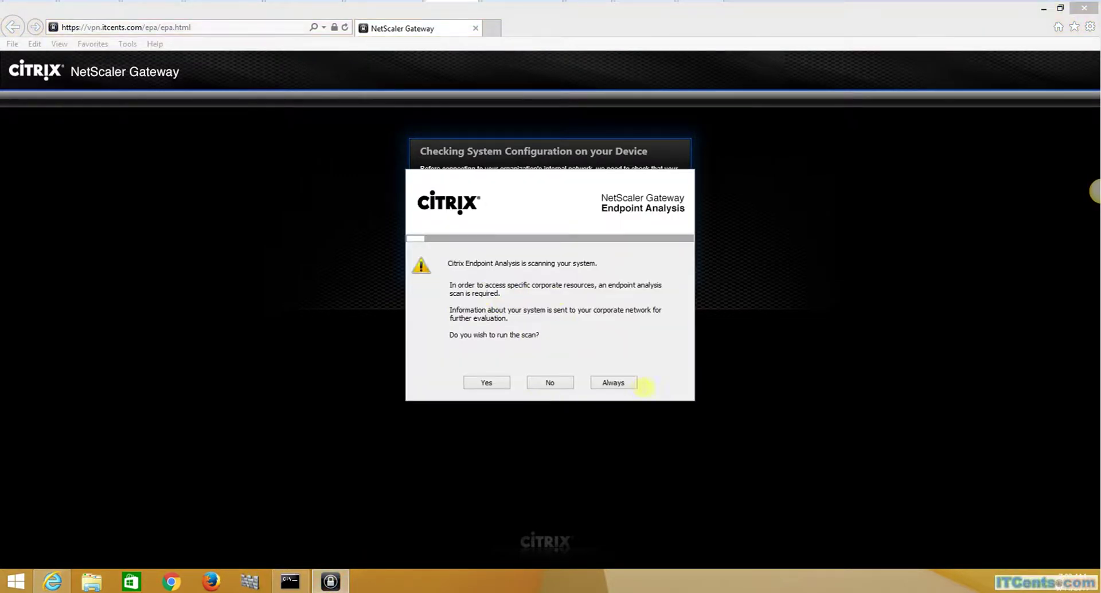
pyautogui.click(485, 381)
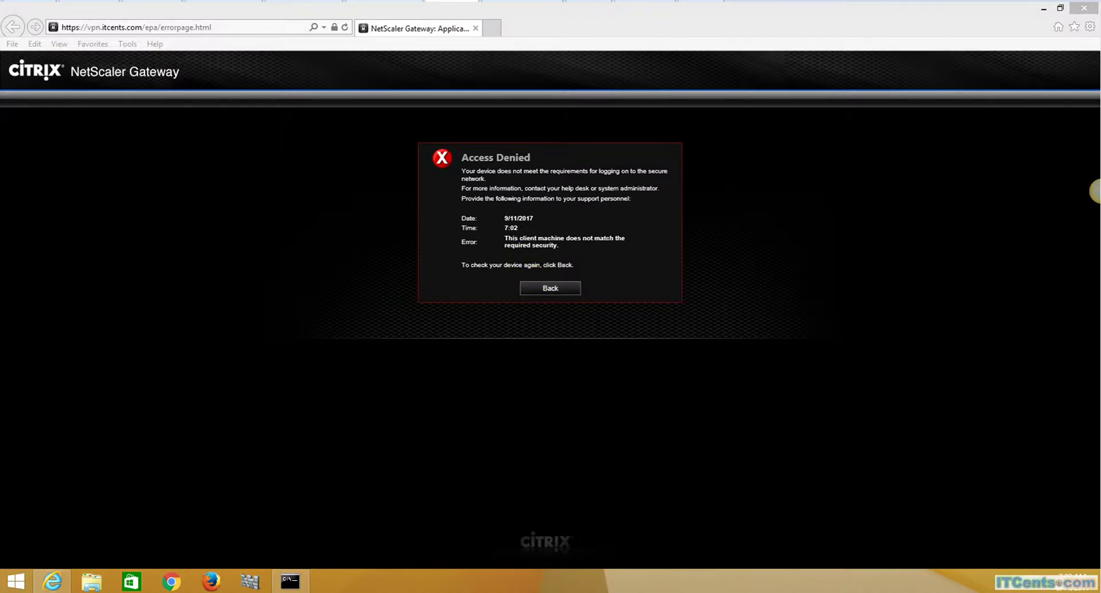
# Check Windows Defender's status on the client and look through the hidden notification icons.
pyautogui.click(250, 580)
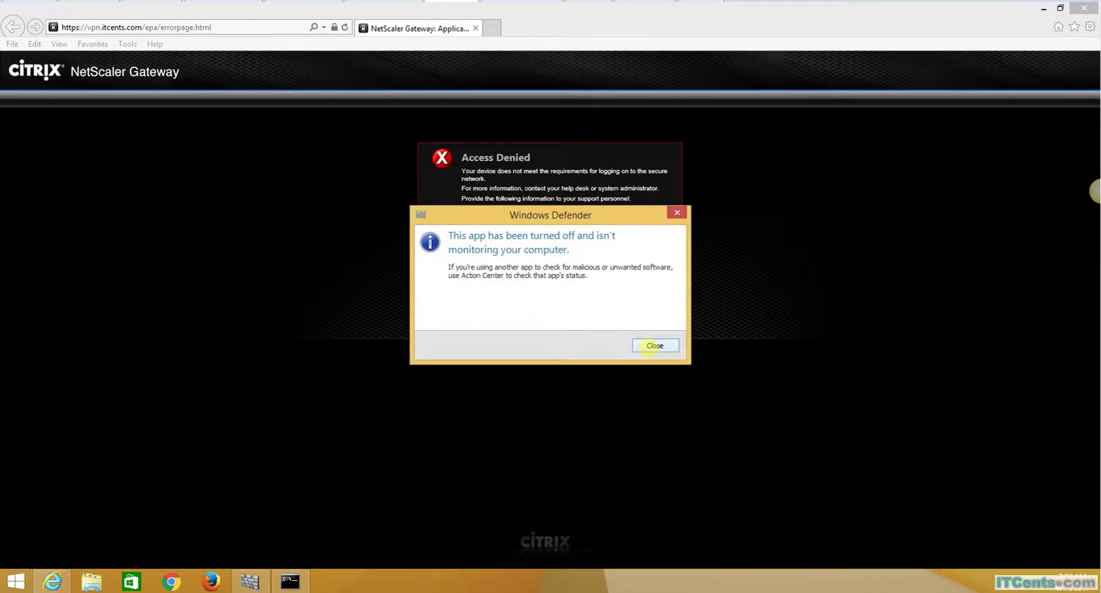
pyautogui.click(652, 346)
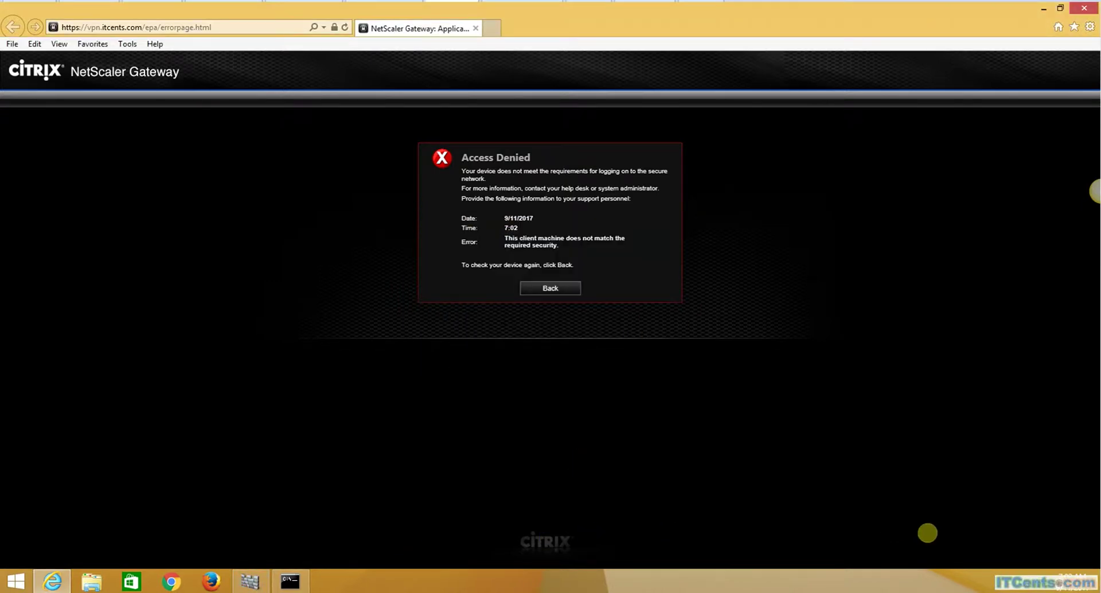
pyautogui.click(1004, 580)
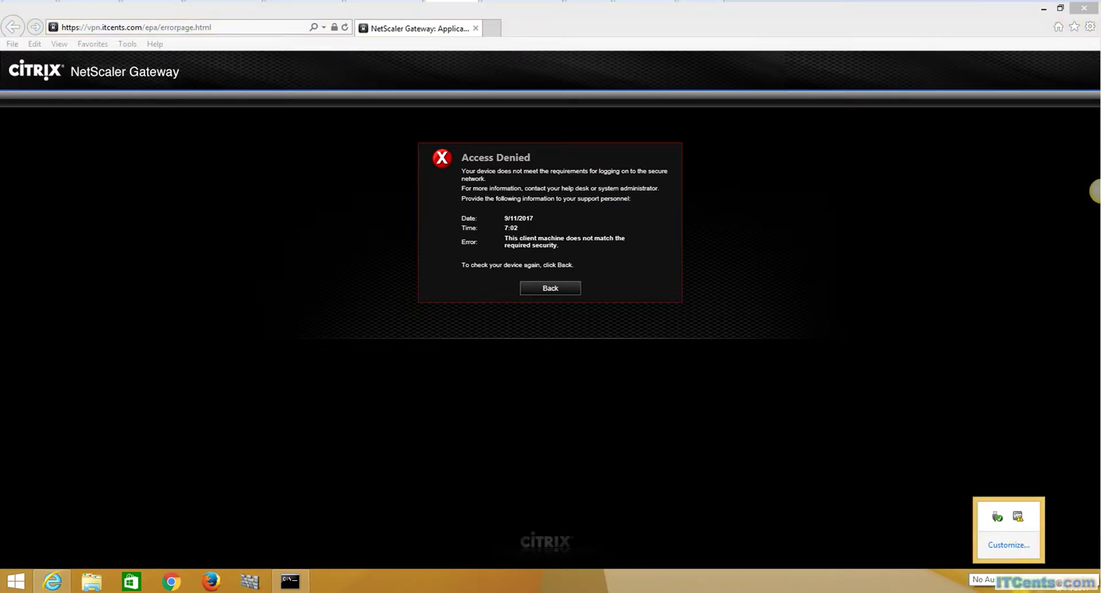
pyautogui.press('Escape')
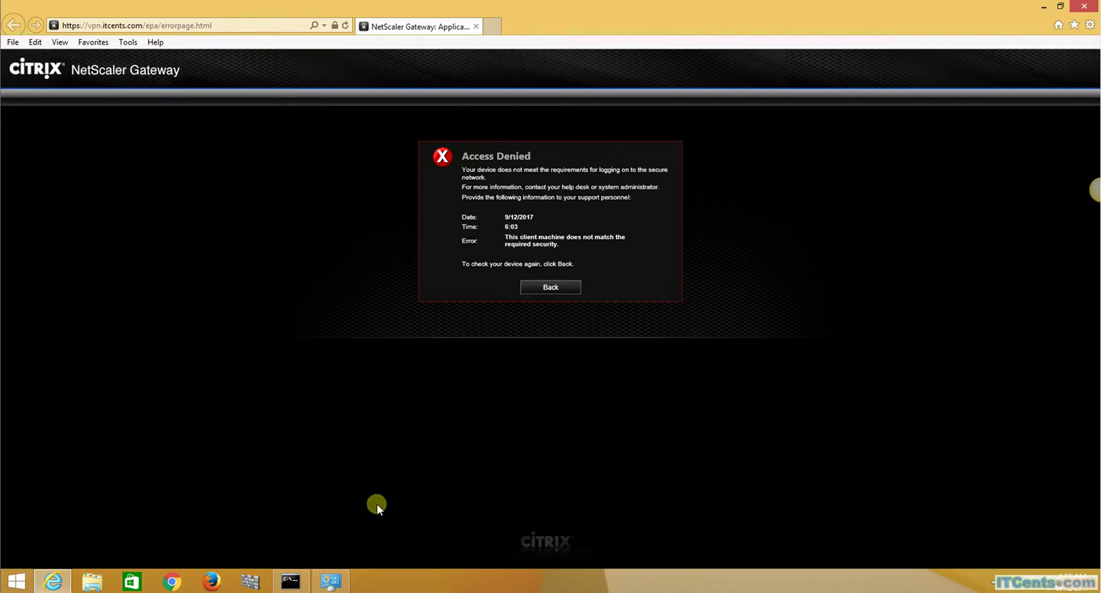
# Turn on Windows Defender's spyware and unwanted software protection in Action Center, and close the Defender and Action Center windows.
pyautogui.click(332, 582)
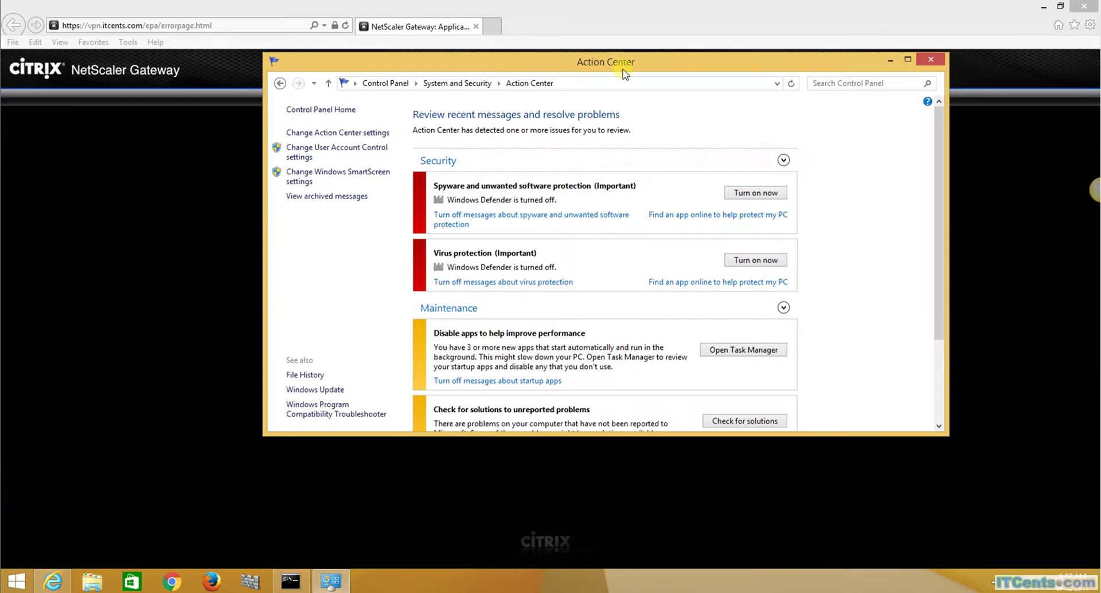
pyautogui.moveTo(623, 68); pyautogui.dragTo(579, 156)
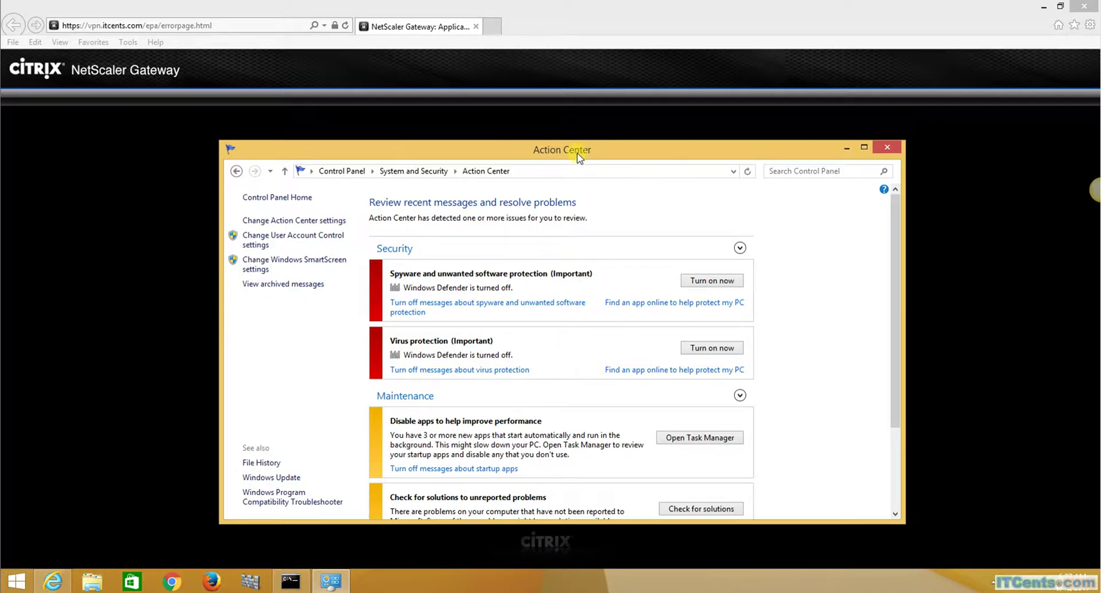
pyautogui.click(704, 284)
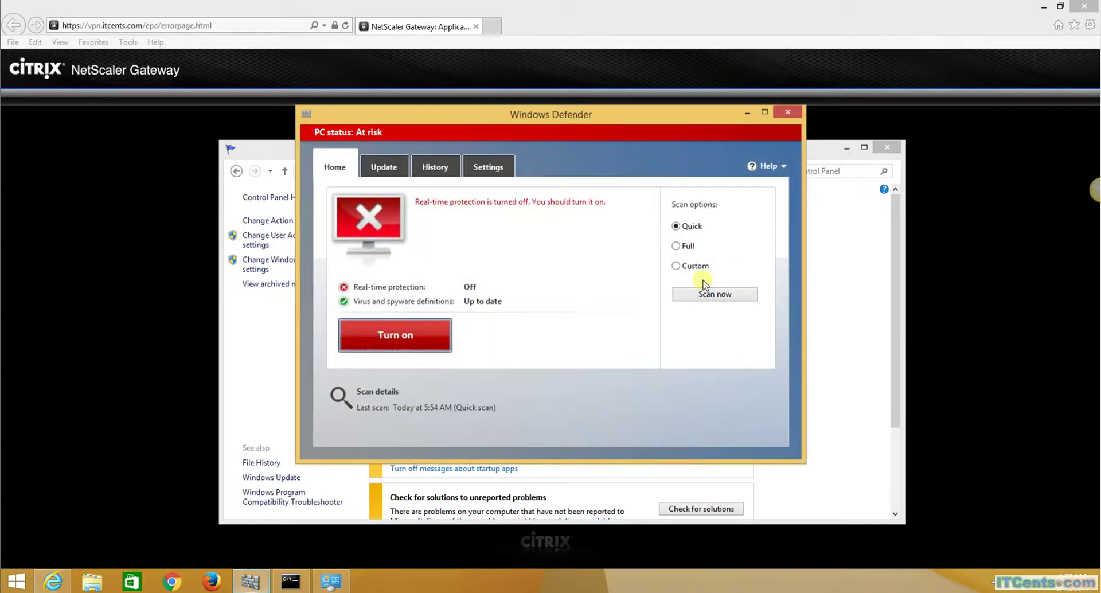
pyautogui.click(790, 114)
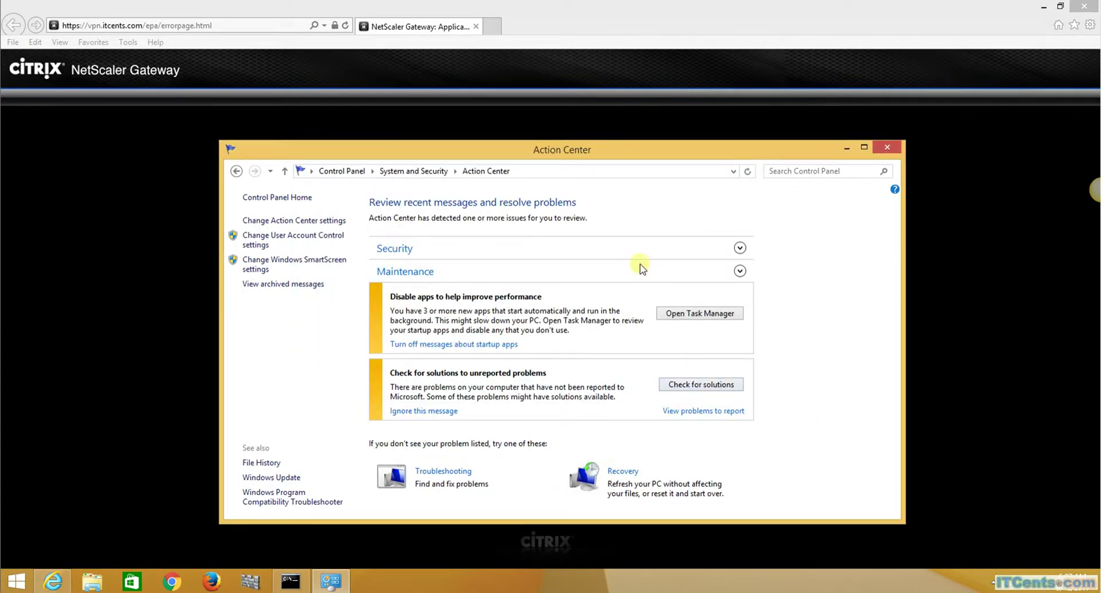
pyautogui.click(887, 148)
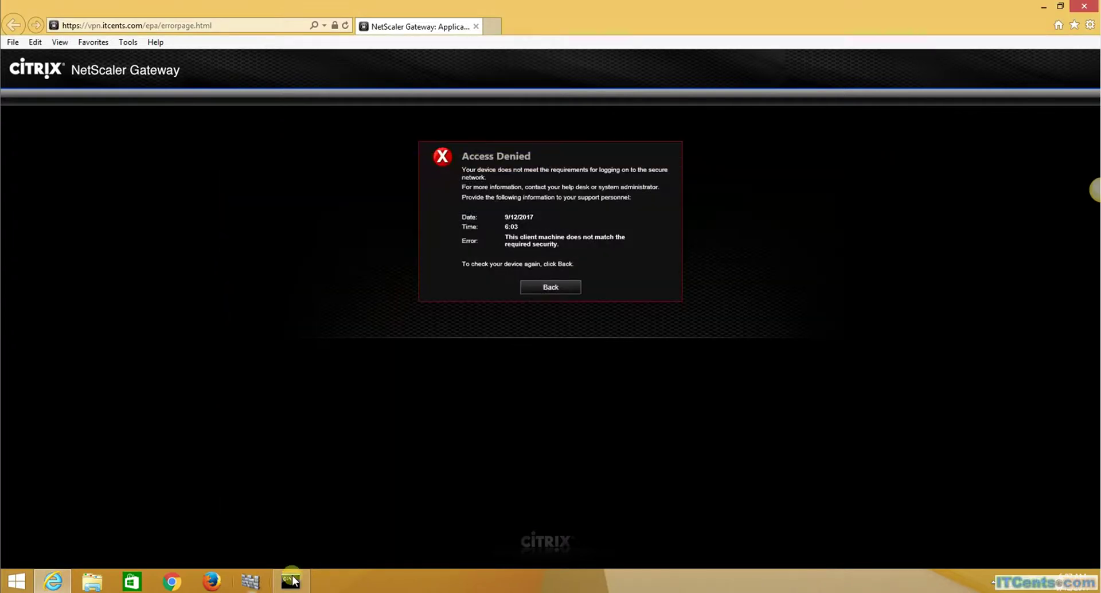
# Open the Services console from the Administrative Tools in Control Panel.
pyautogui.rightClick(14, 583)
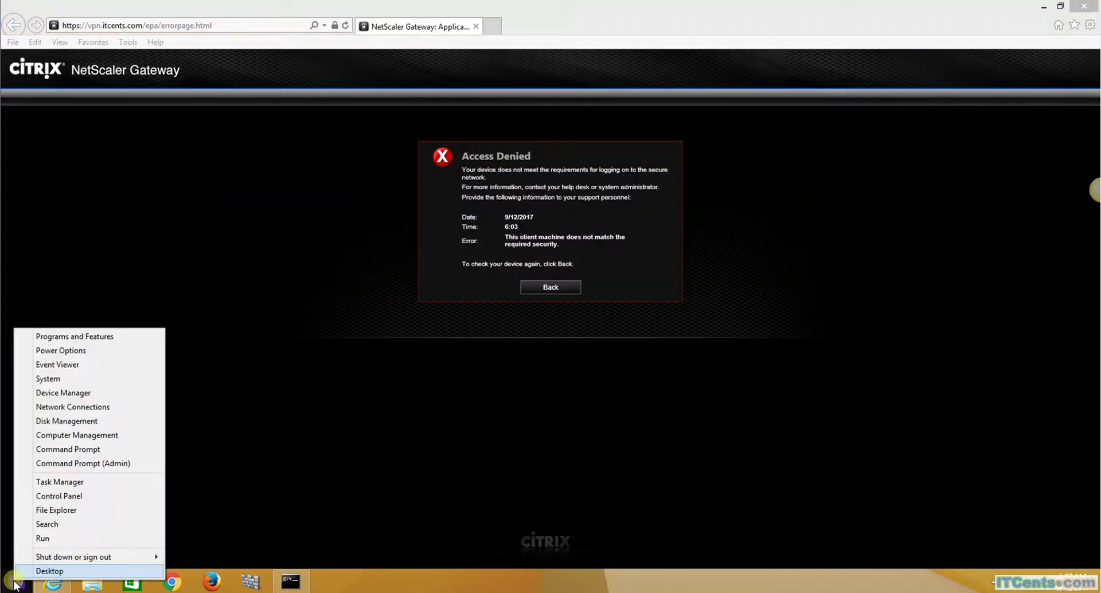
pyautogui.click(72, 497)
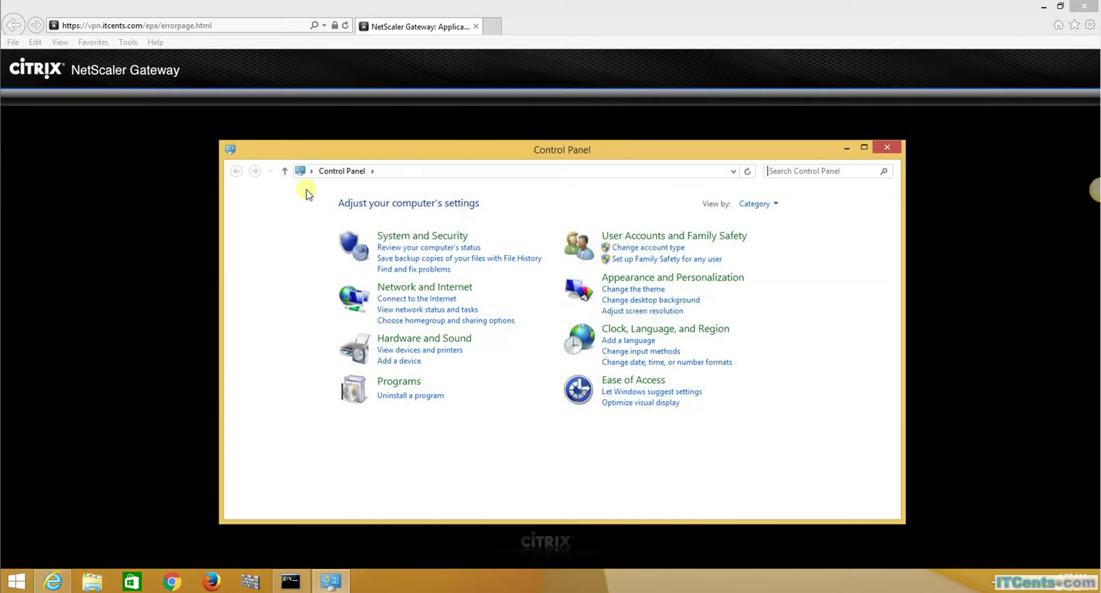
pyautogui.click(373, 172)
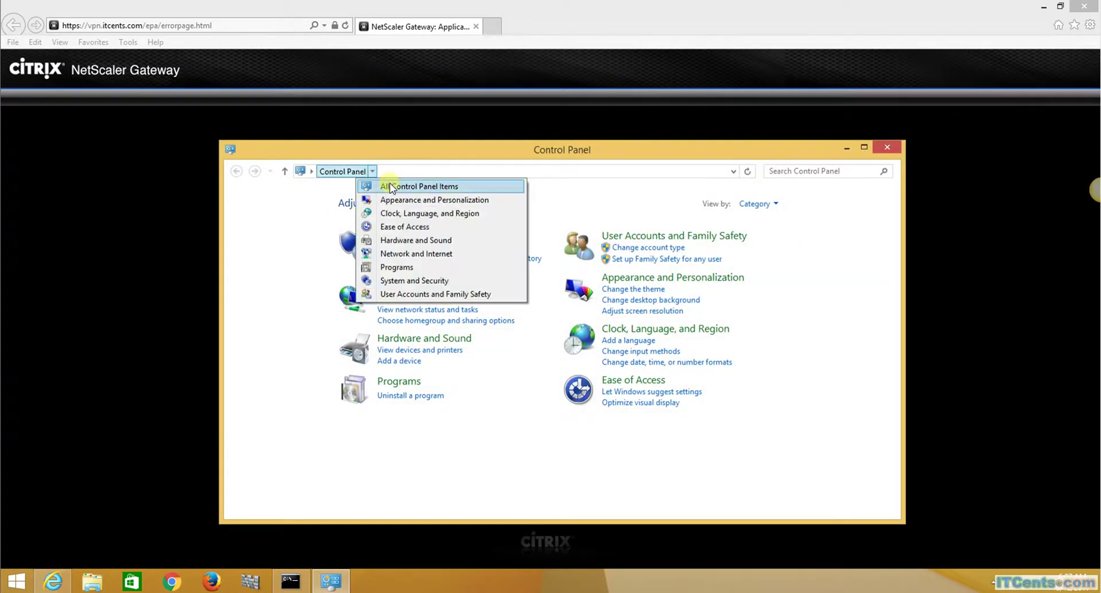
pyautogui.click(390, 186)
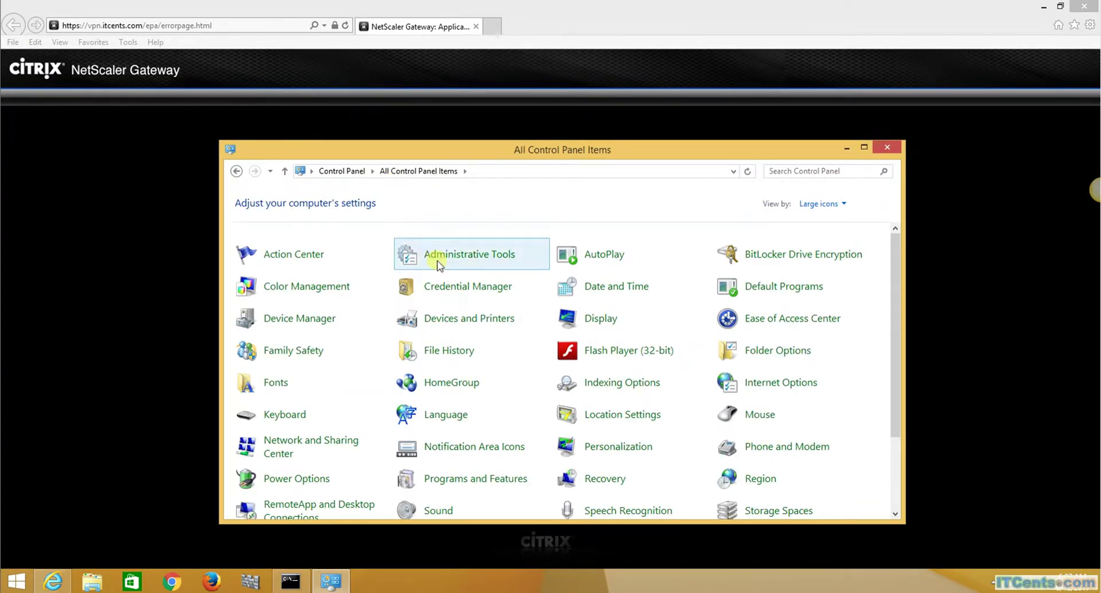
pyautogui.click(437, 261)
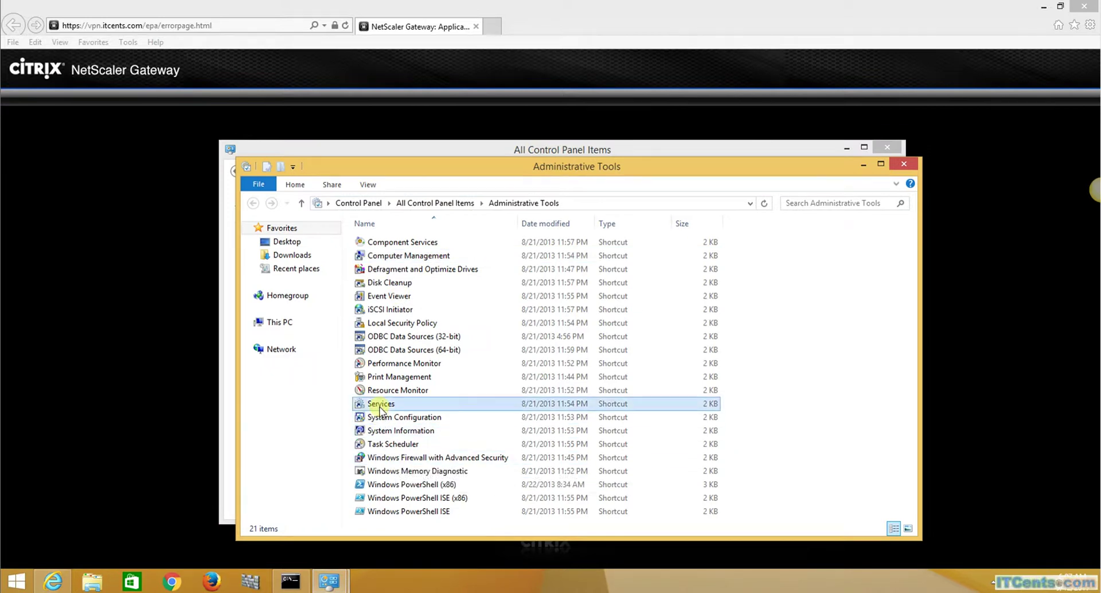
pyautogui.click(380, 404)
pyautogui.doubleClick(380, 404)
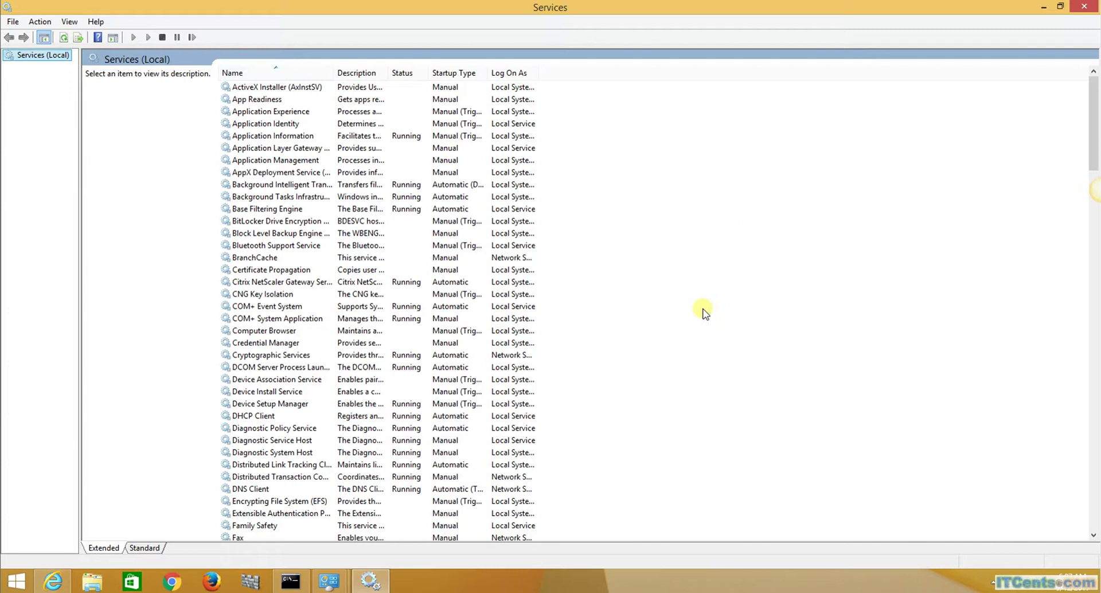
# Check the status of Windows Defender Service in the services list and minimize the open system windows.
pyautogui.moveTo(1090, 123); pyautogui.dragTo(1069, 450)
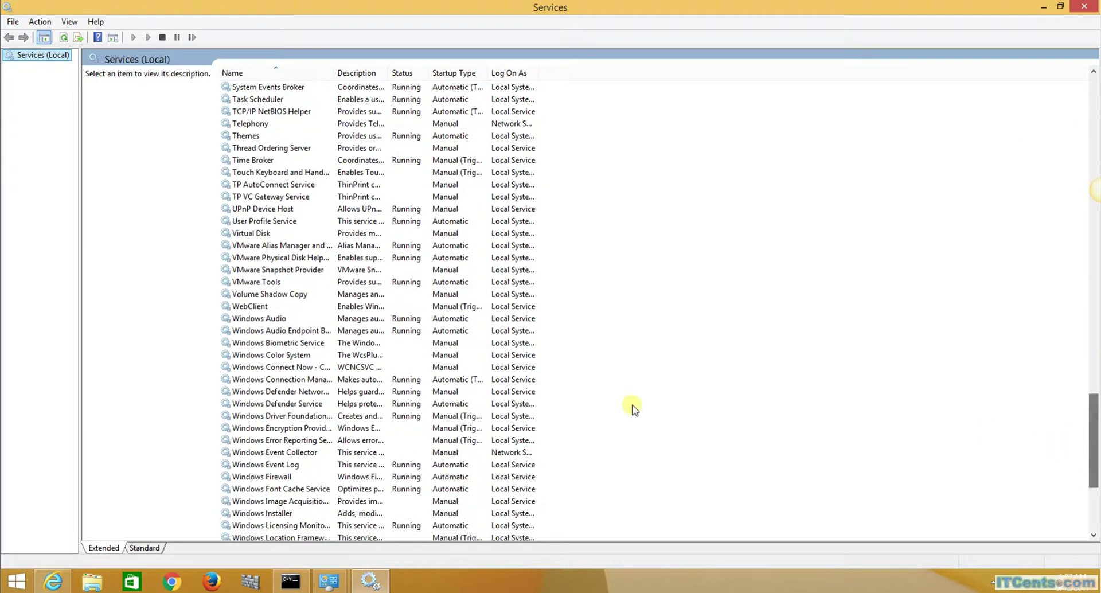
pyautogui.click(288, 408)
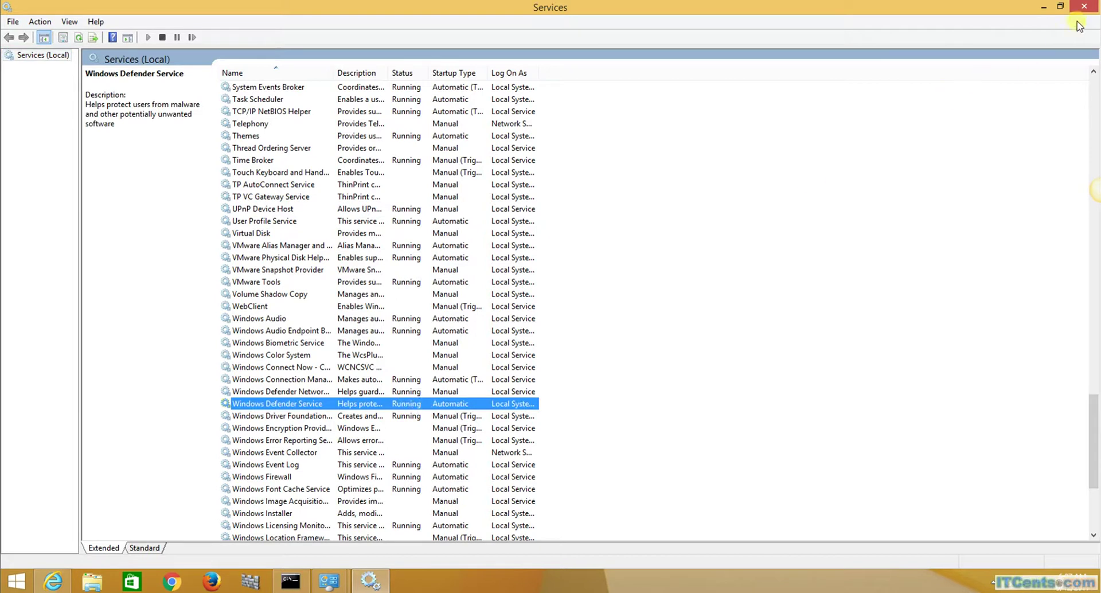
pyautogui.click(1042, 7)
pyautogui.click(863, 165)
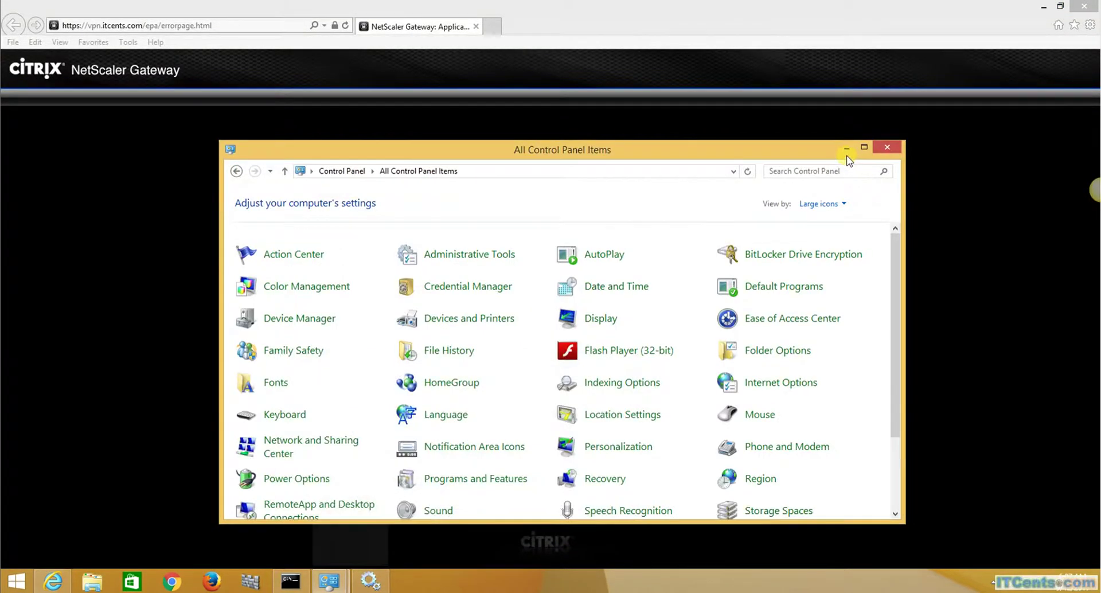
pyautogui.click(846, 149)
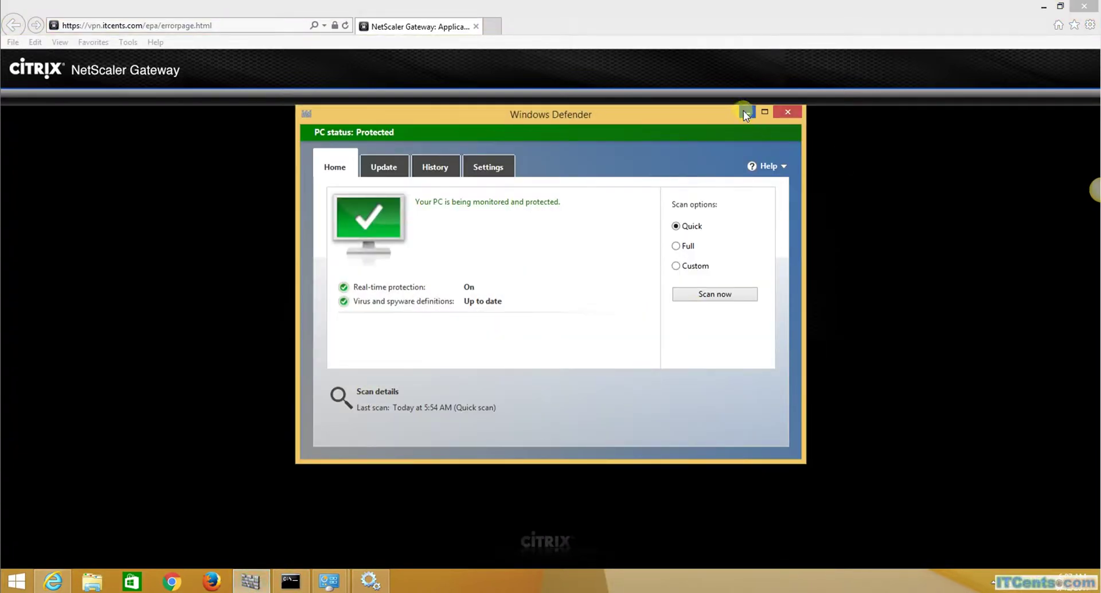
pyautogui.click(746, 112)
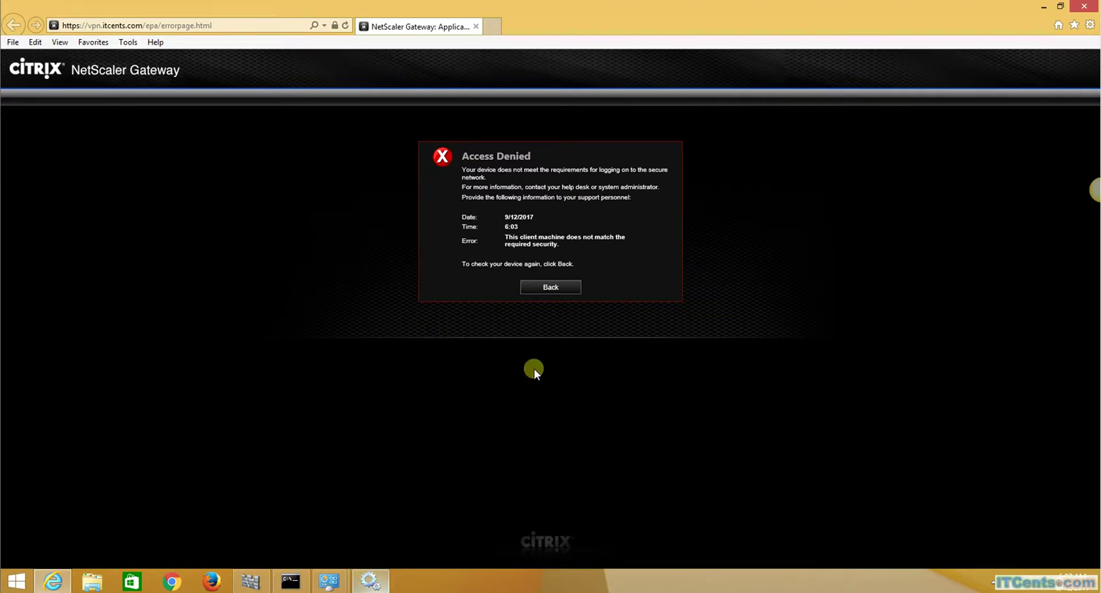
# Recheck the device from the Access Denied page and allow the Endpoint Analysis scan to run once.
pyautogui.click(550, 289)
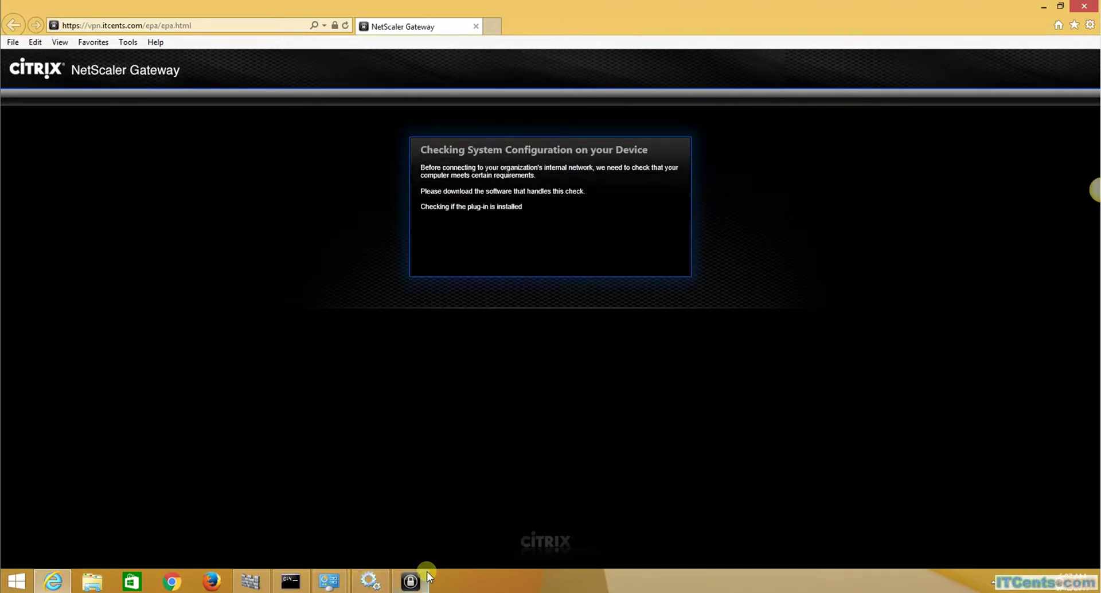
pyautogui.click(416, 583)
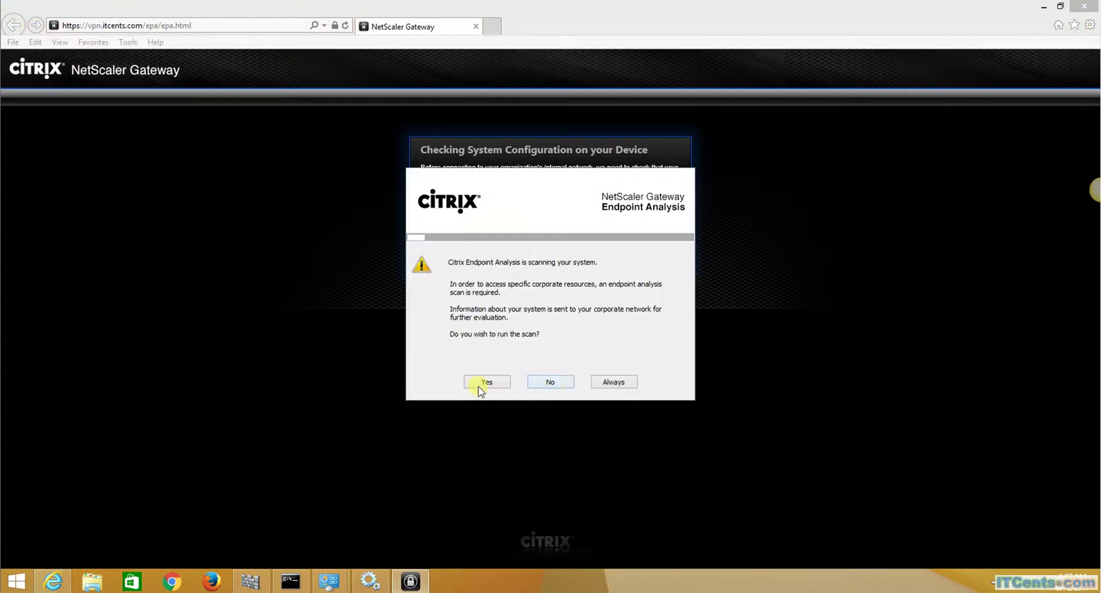
pyautogui.click(480, 384)
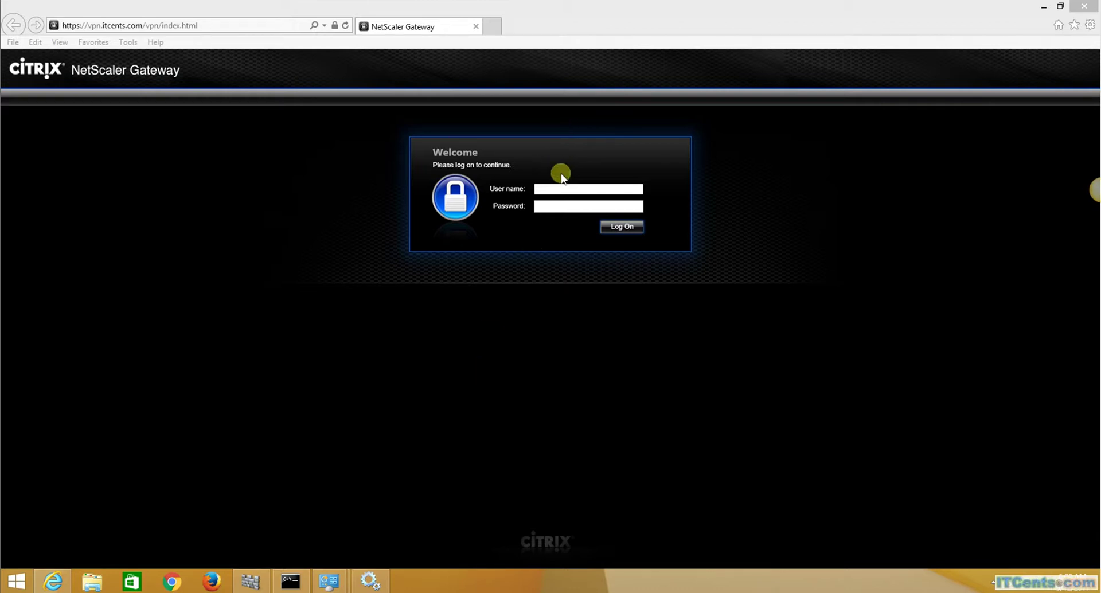
# Log on to the NetScaler Gateway as testlocal with the saved account password.
pyautogui.click(548, 189)
pyautogui.click(548, 188)
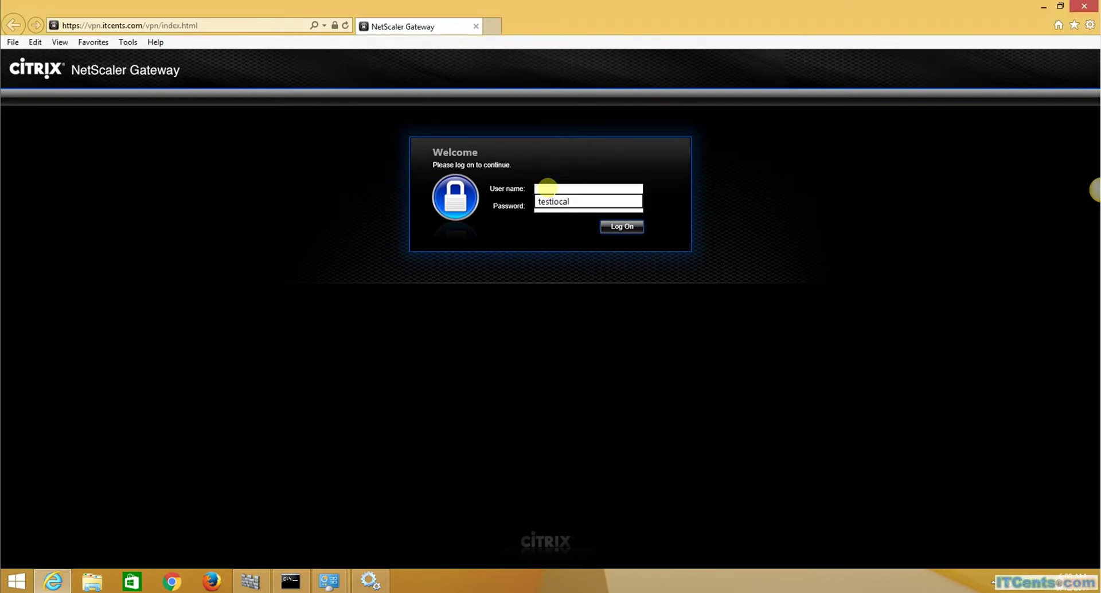
pyautogui.write('tes')
pyautogui.click(554, 201)
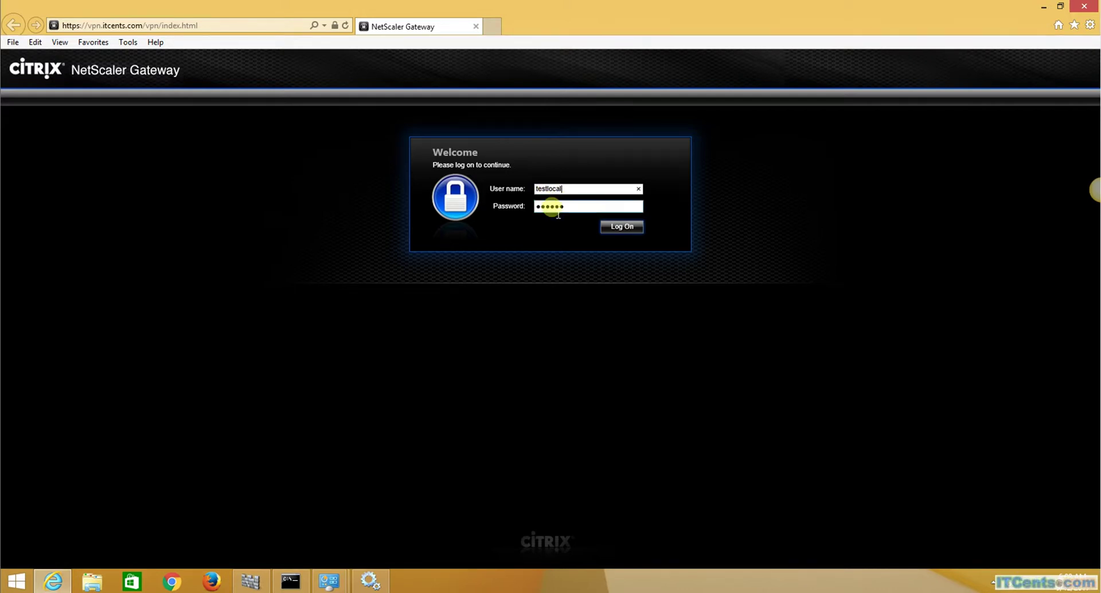
pyautogui.click(621, 227)
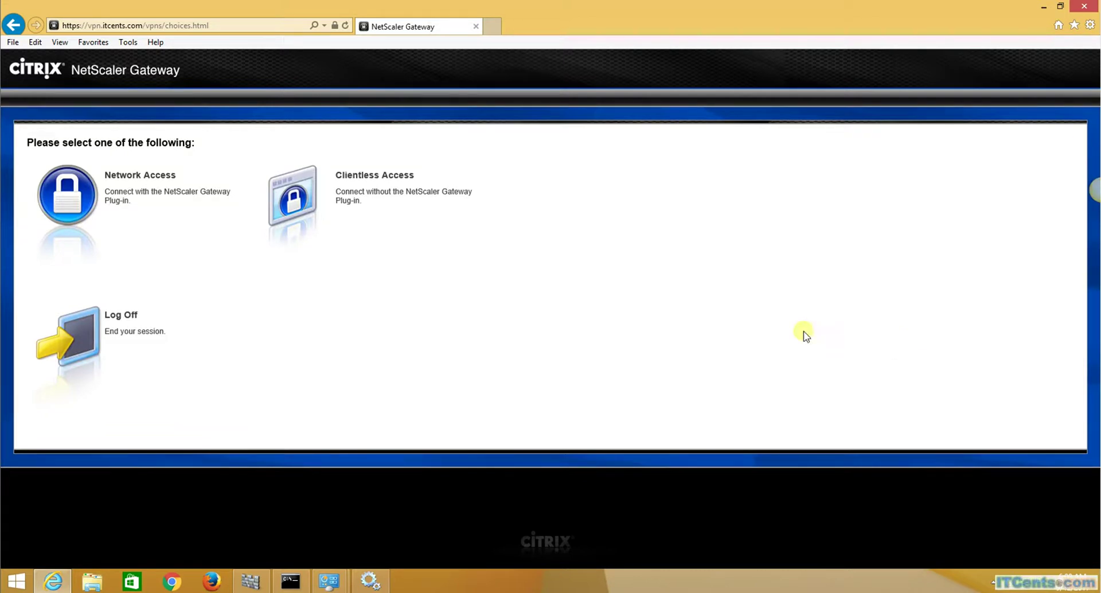
# Connect with Network Access through the NetScaler Gateway Plug-in and check the continuous ping to 10.10.10.100 during the connection.
pyautogui.click(83, 201)
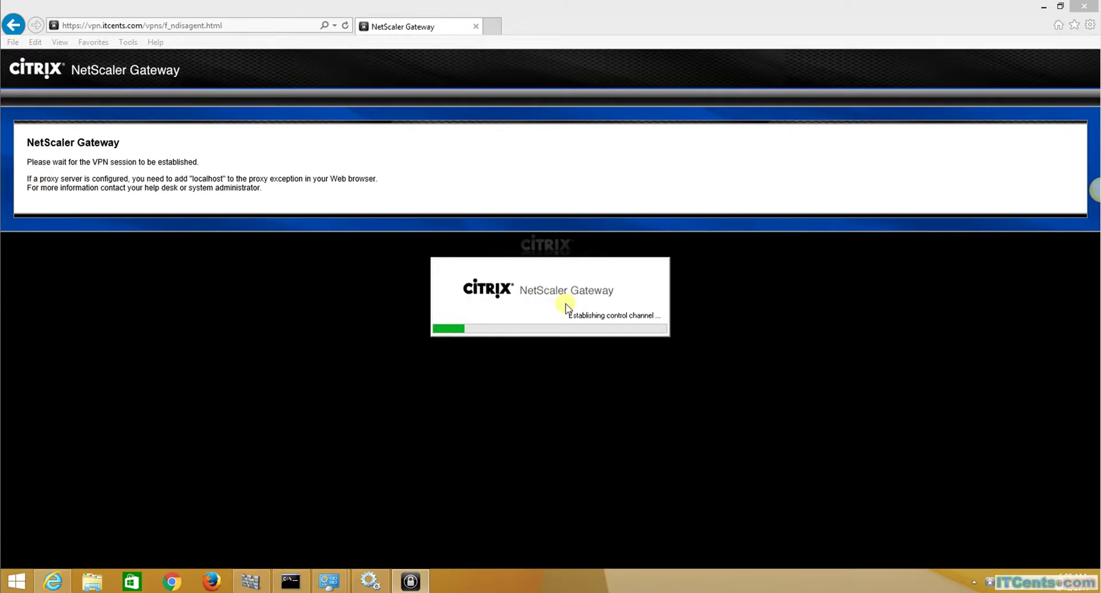
pyautogui.click(298, 581)
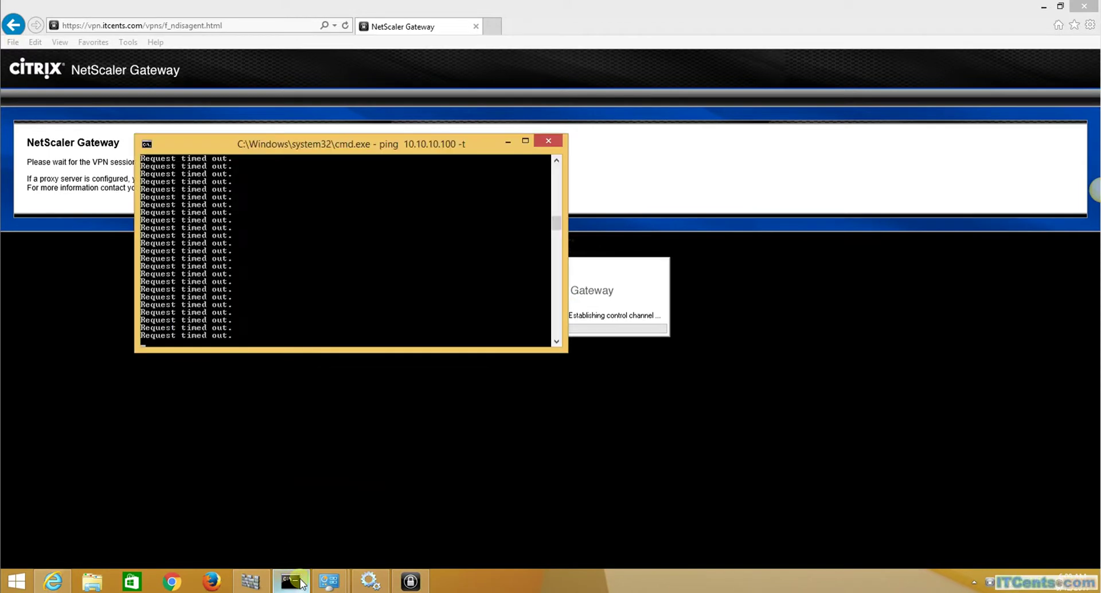
pyautogui.moveTo(394, 147); pyautogui.dragTo(297, 361)
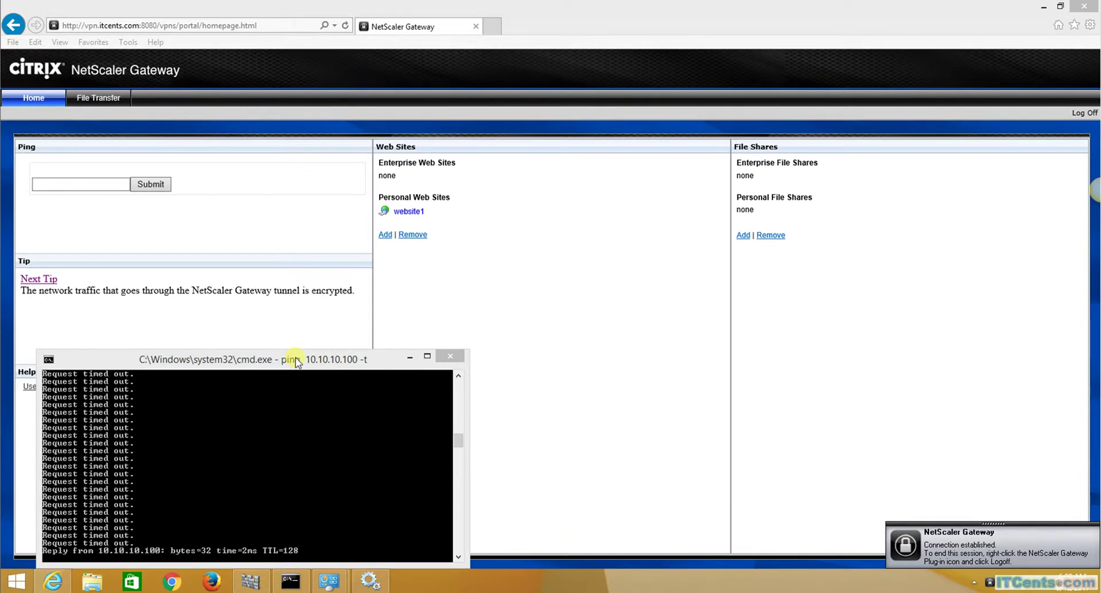
pyautogui.moveTo(297, 361); pyautogui.dragTo(404, 284)
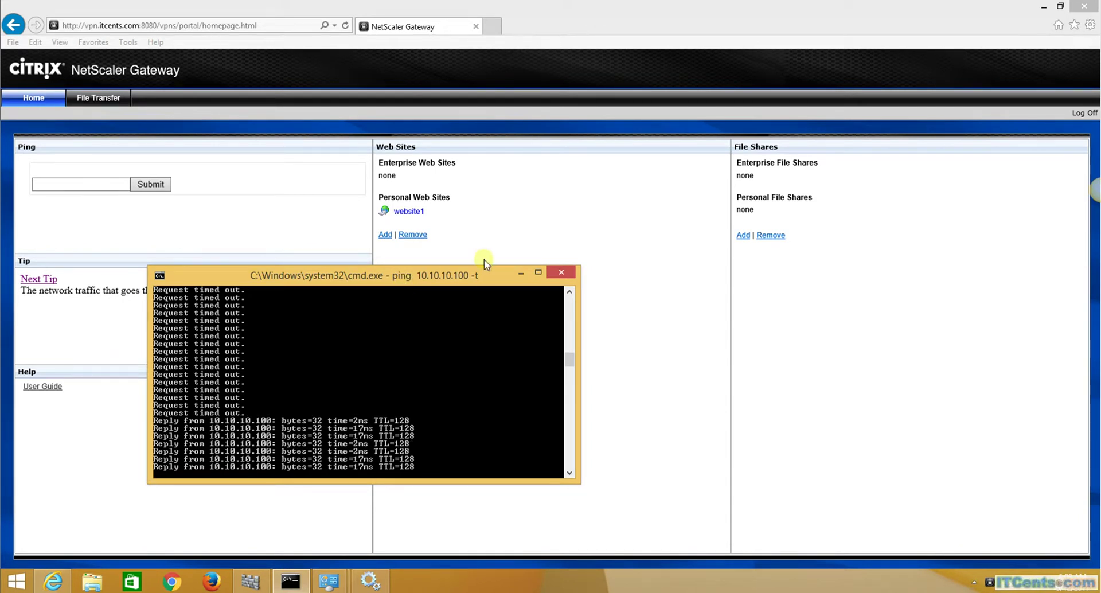
pyautogui.click(521, 273)
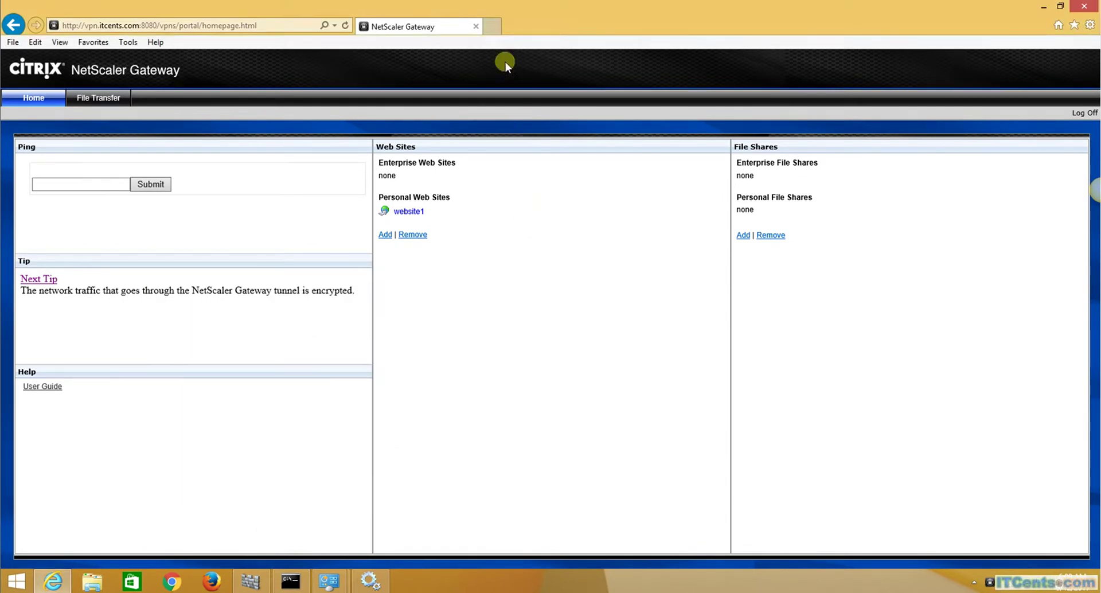
# Load the internal web server at 10.10.10.101 in a new browser tab.
pyautogui.click(492, 26)
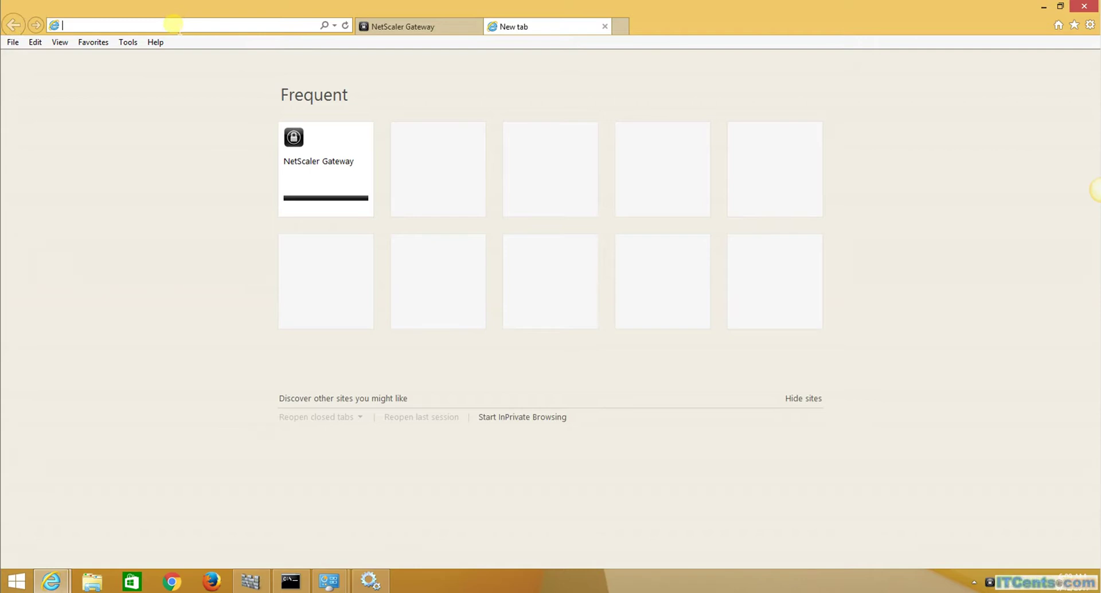
pyautogui.write('10.10.10')
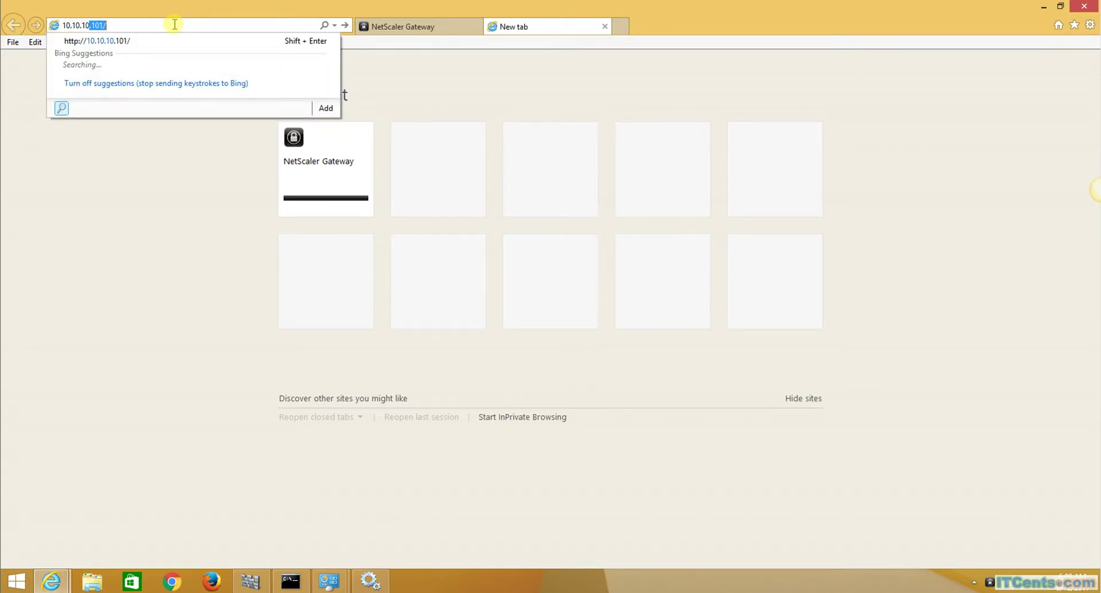
pyautogui.write('.101')
pyautogui.press('Return')
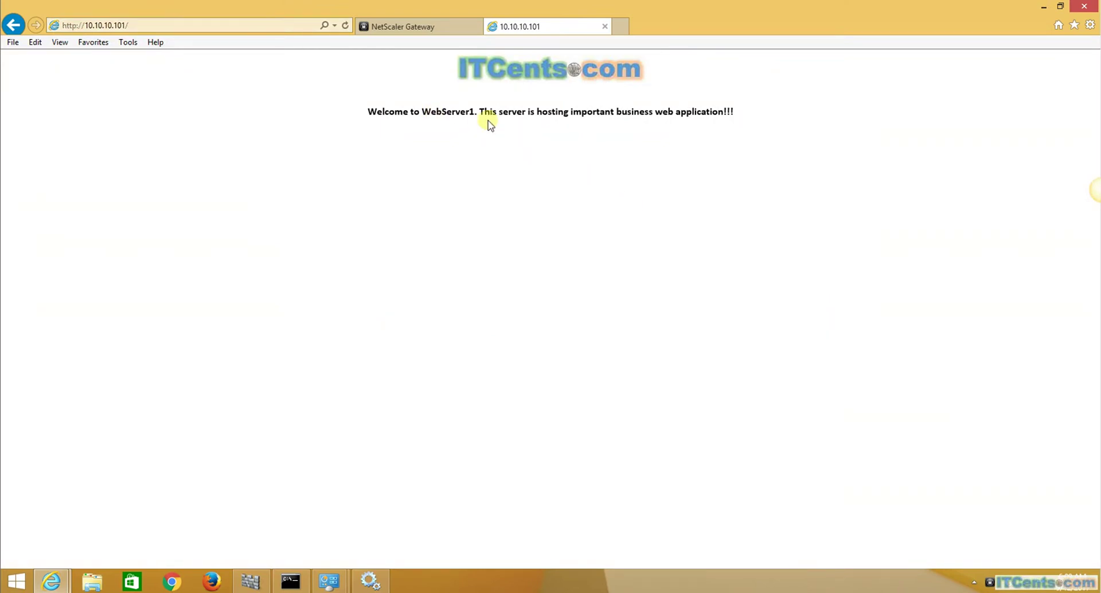
# Load the second internal web server at 10.10.10.102 in the same browser tab.
pyautogui.click(154, 26)
pyautogui.click(153, 27)
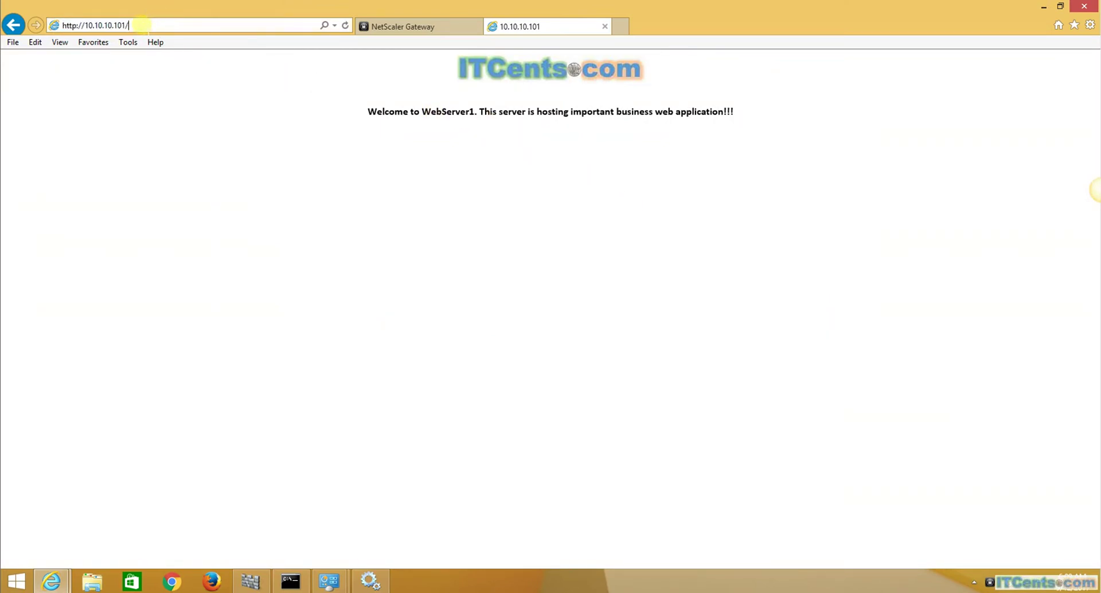
pyautogui.press('BackSpace')
pyautogui.press('BackSpace')
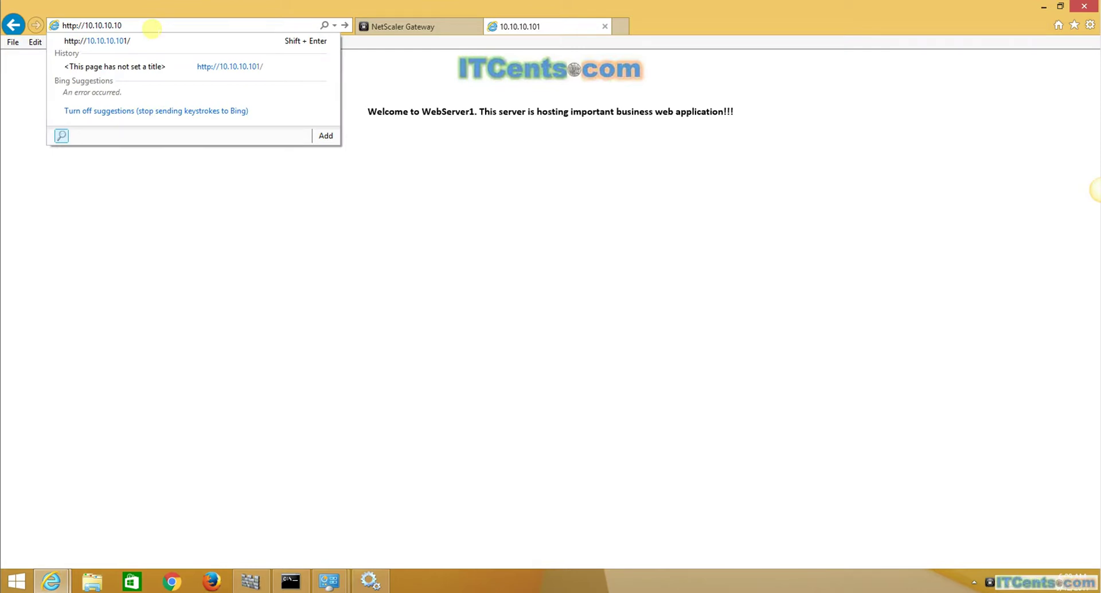
pyautogui.write('2')
pyautogui.press('Return')
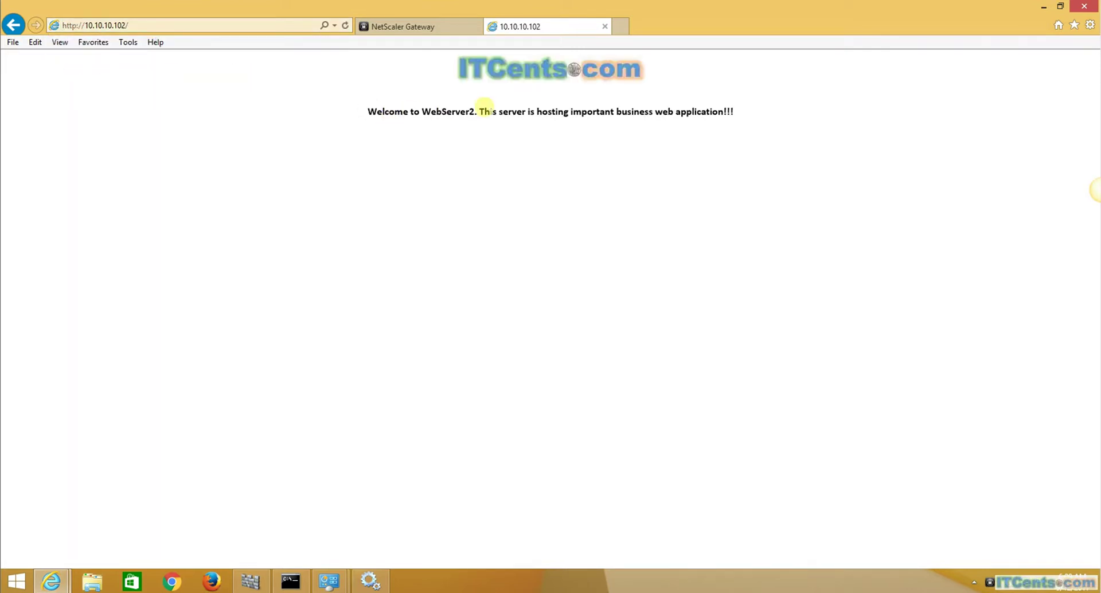
# Try to open the network location \\dc.itcents.com from the Run dialog.
pyautogui.rightClick(23, 580)
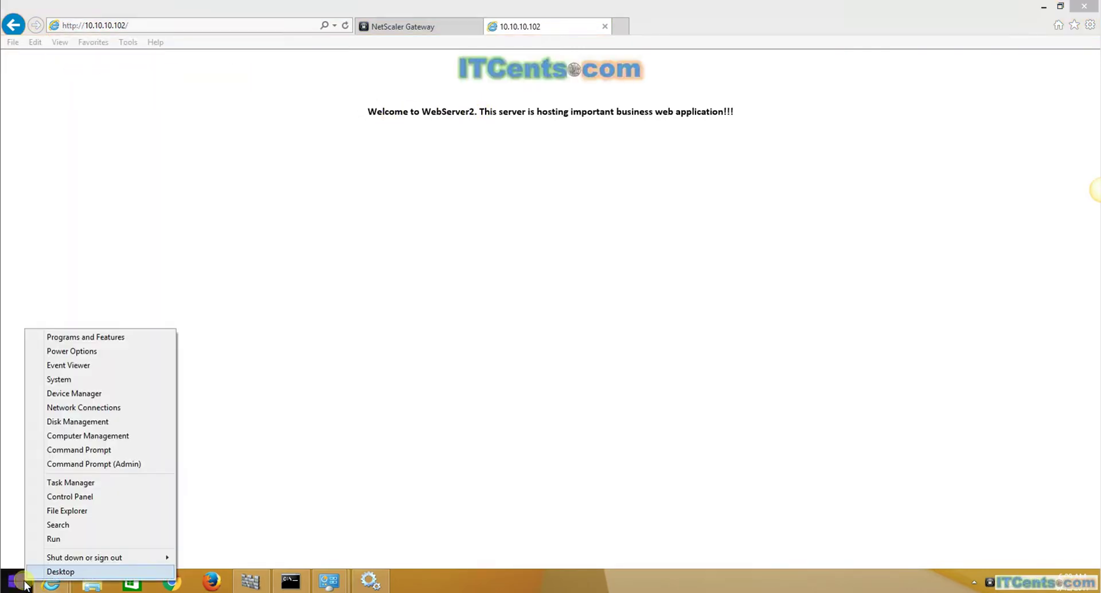
pyautogui.click(52, 539)
pyautogui.write('\\\\')
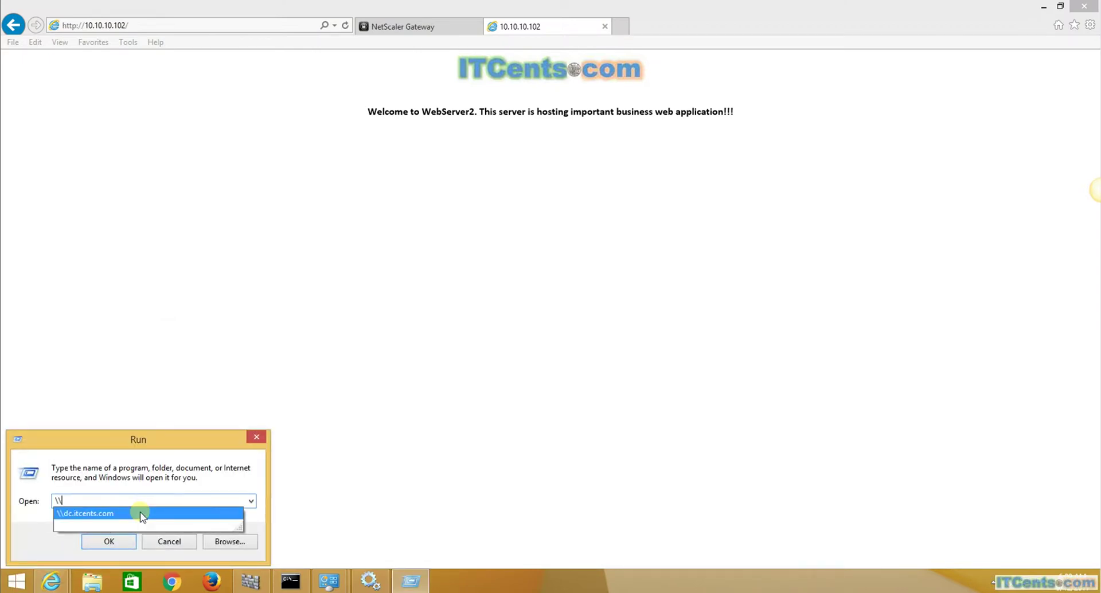
pyautogui.click(142, 513)
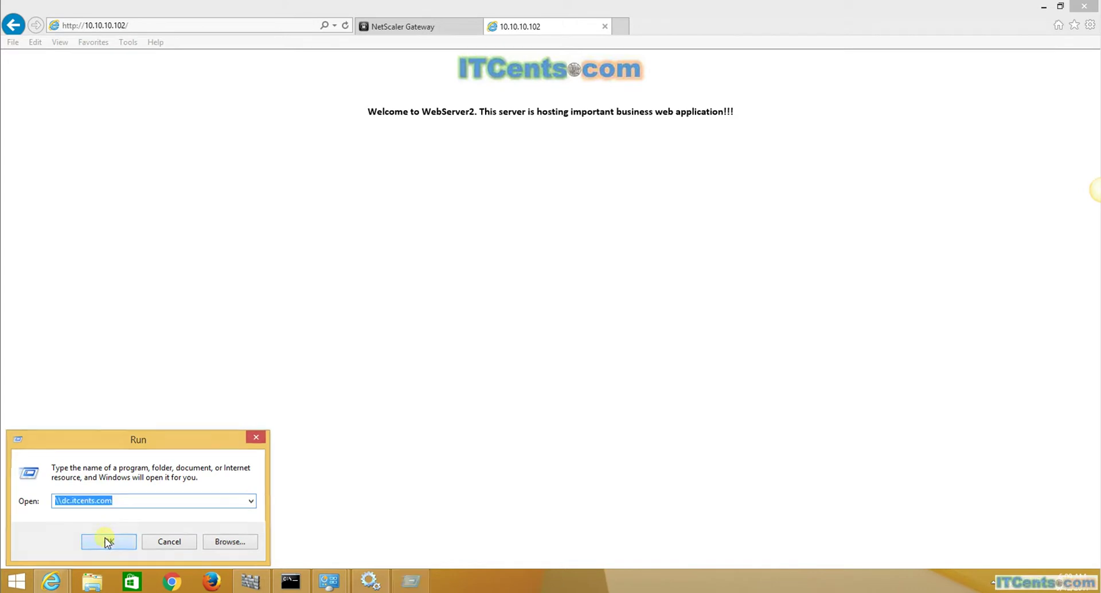
pyautogui.click(109, 541)
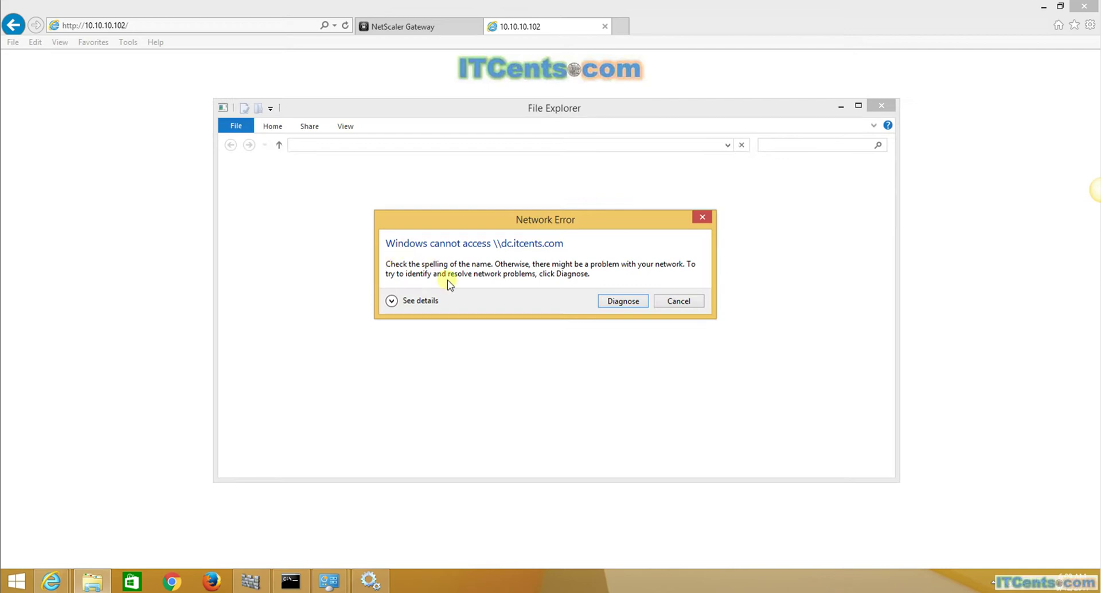
pyautogui.click(683, 304)
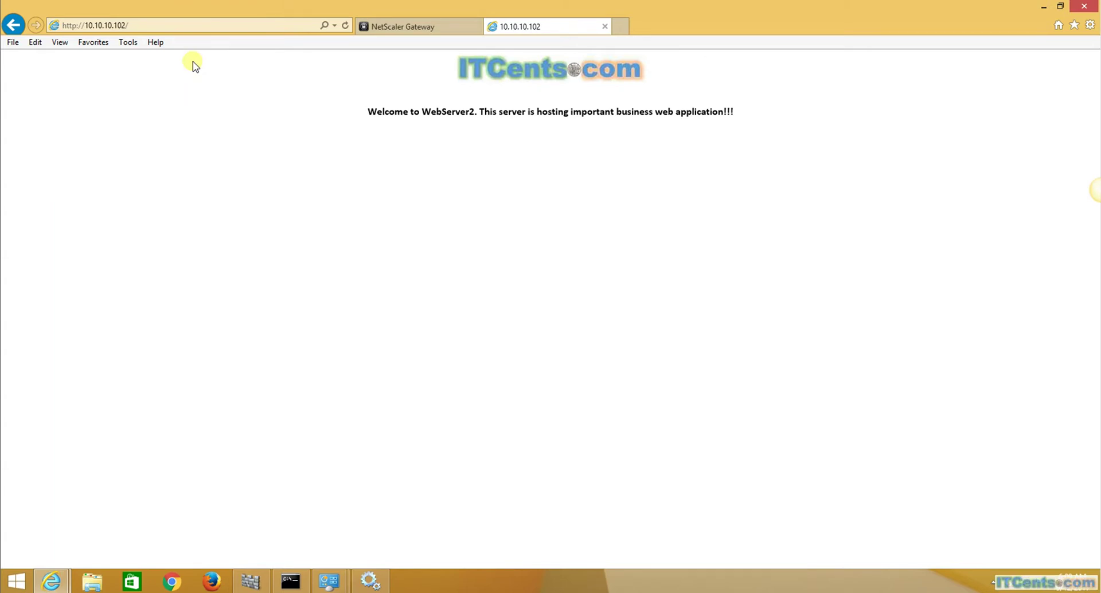
# Run \\dc.itcents.com again and sign in to its shares as ITcents\administrator with the account password.
pyautogui.rightClick(15, 581)
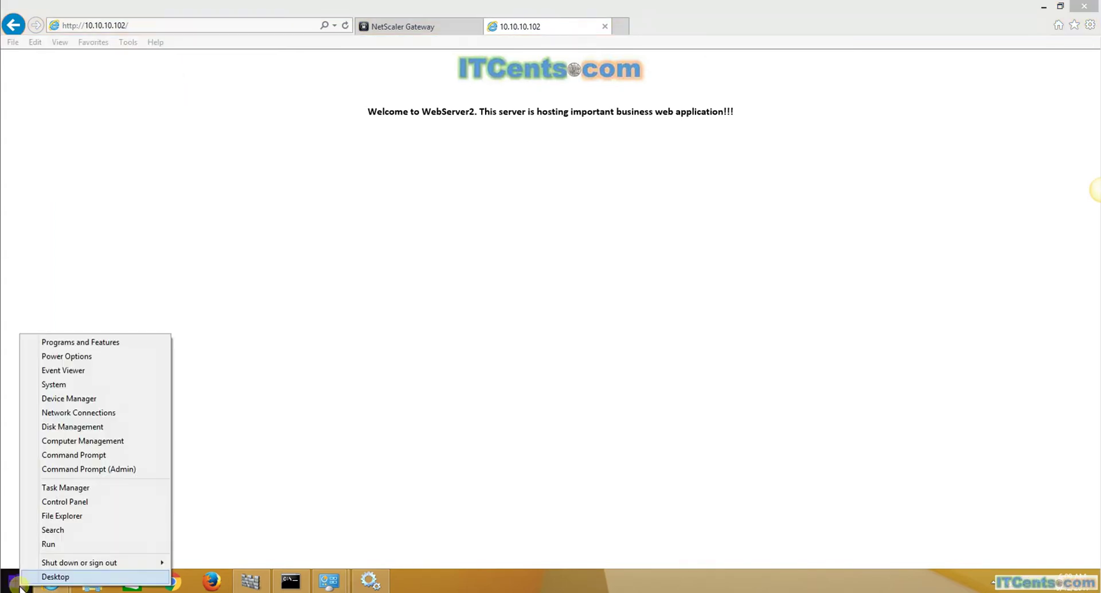
pyautogui.click(48, 543)
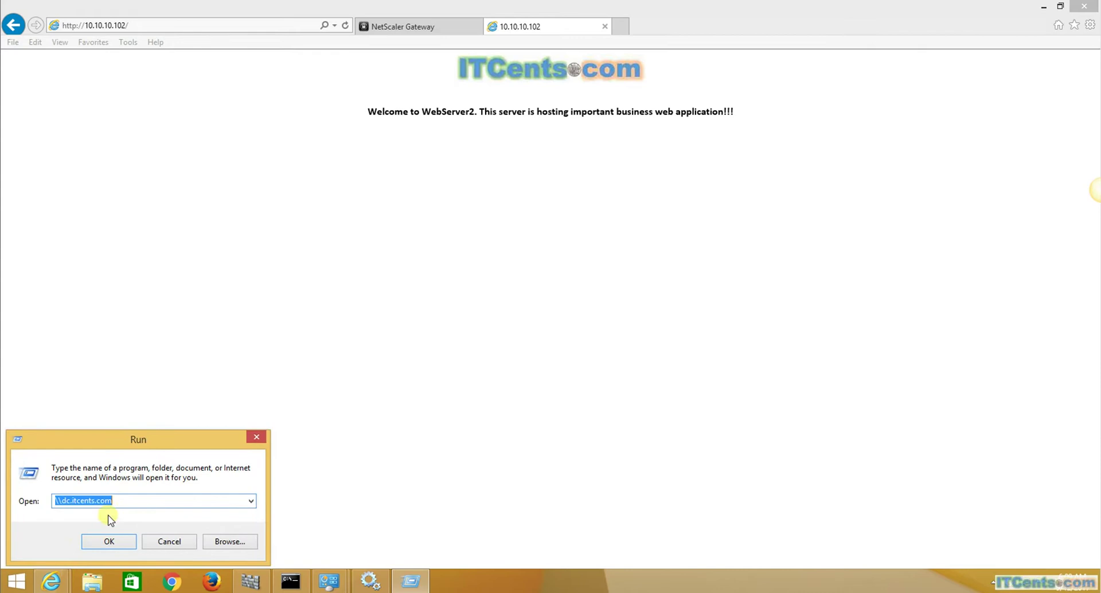
pyautogui.click(127, 502)
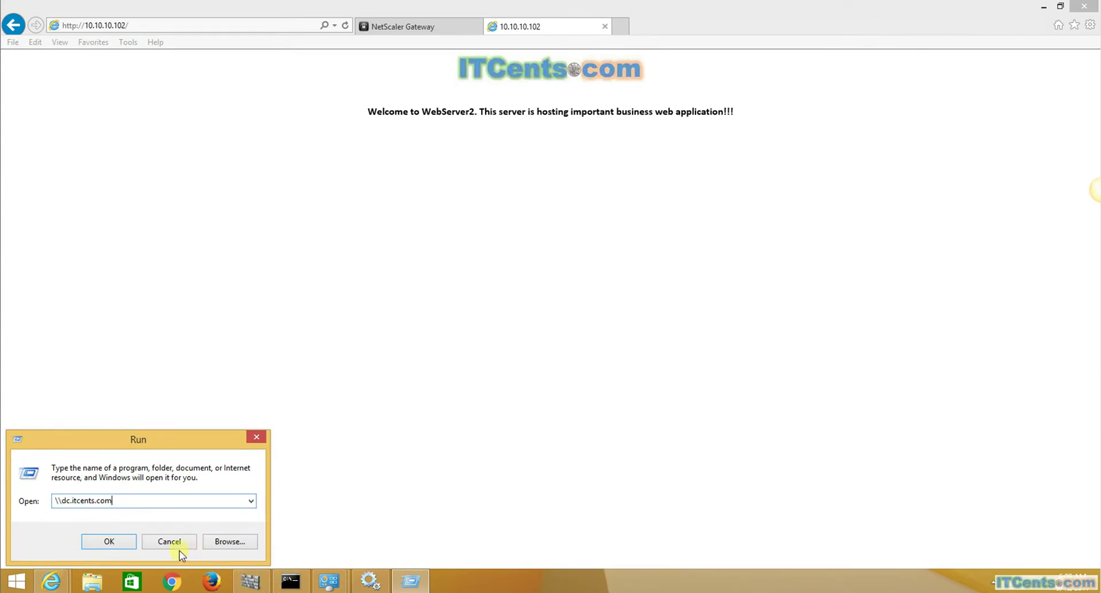
pyautogui.click(127, 542)
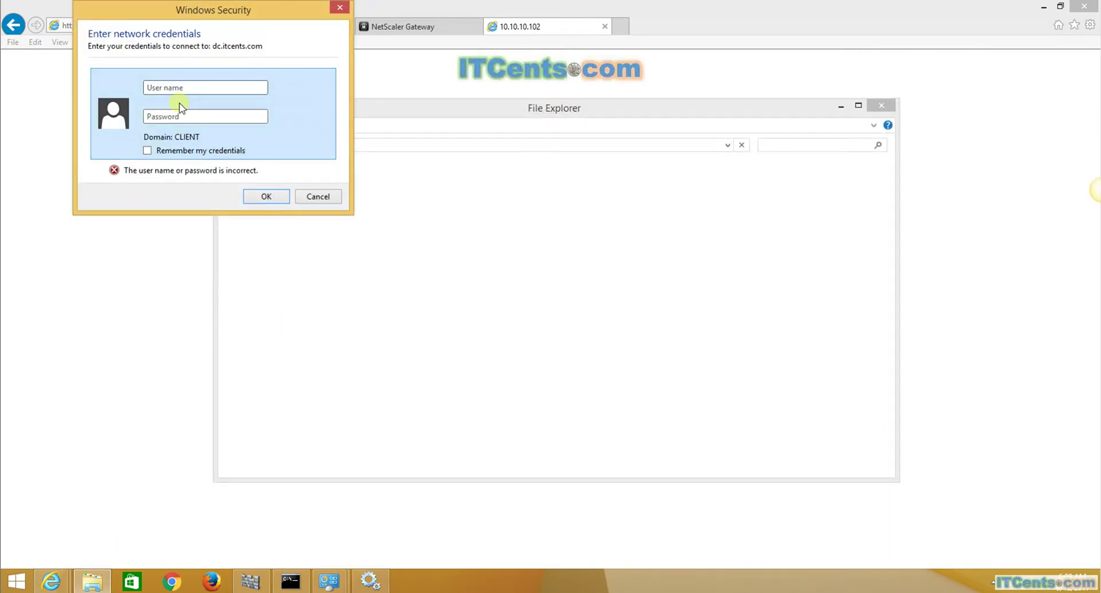
pyautogui.write('ITcents\\administrator')
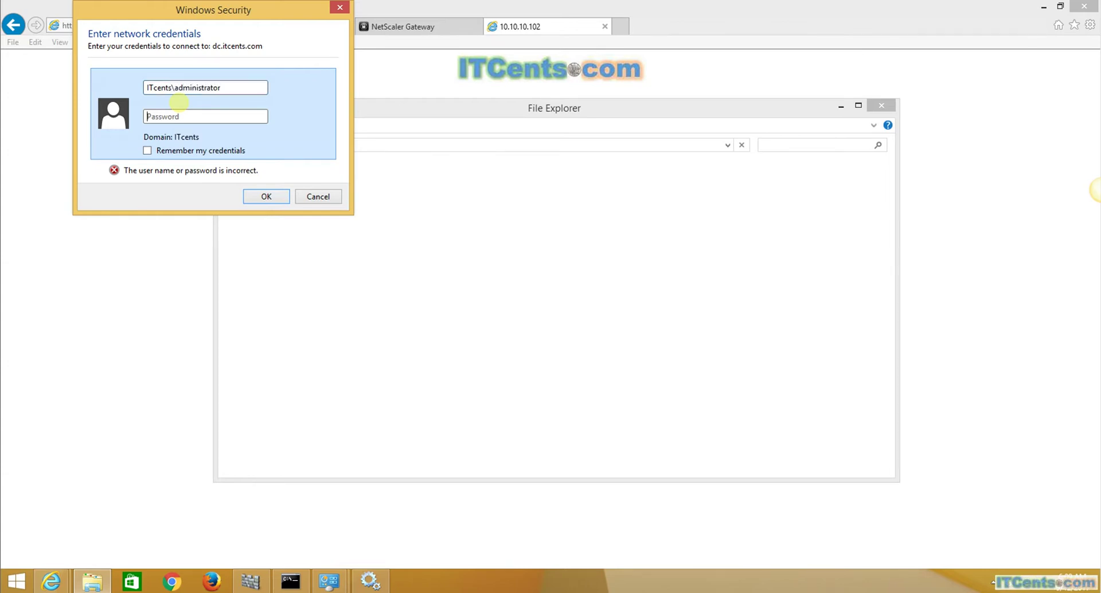
pyautogui.press('Tab')
pyautogui.write('*******')
pyautogui.press('Return')
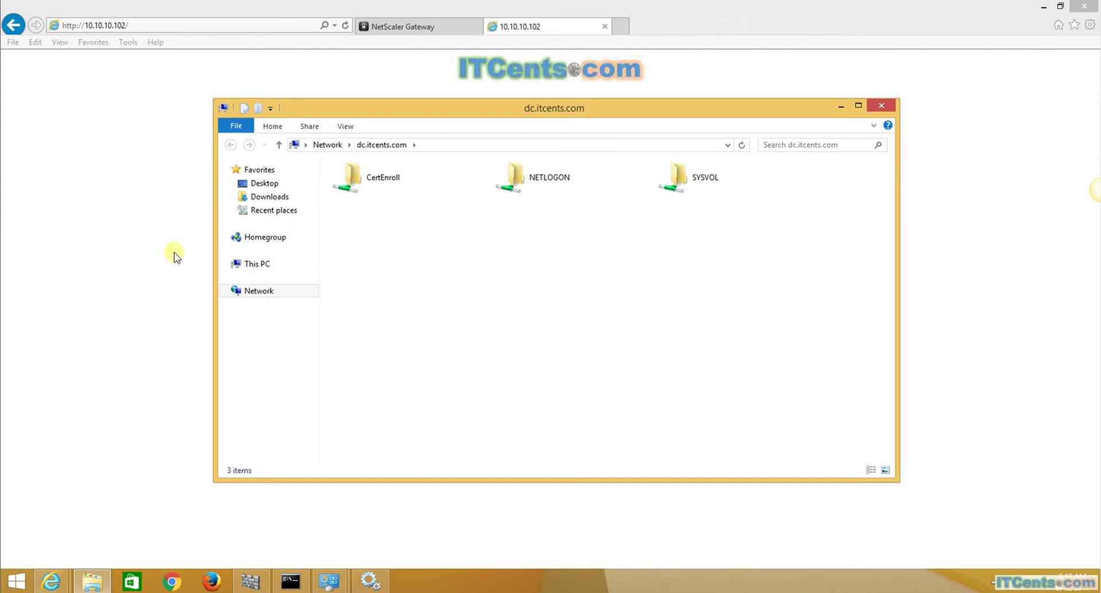
# Check the Windows Defender protection status and the running ping to 10.10.10.100, and return to the dc.itcents.com shares window.
pyautogui.click(249, 584)
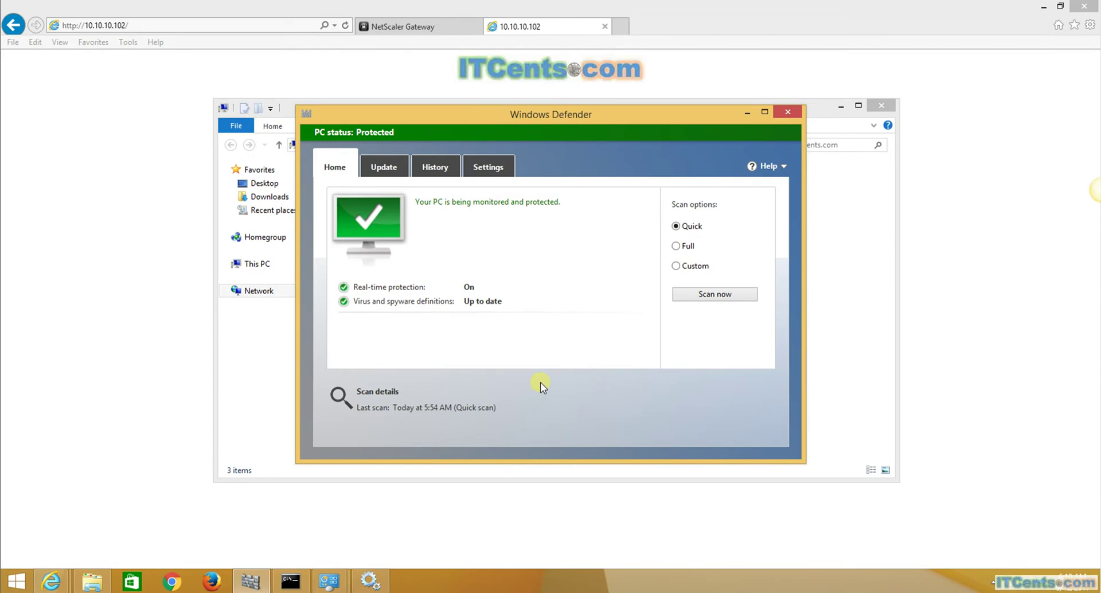
pyautogui.click(747, 115)
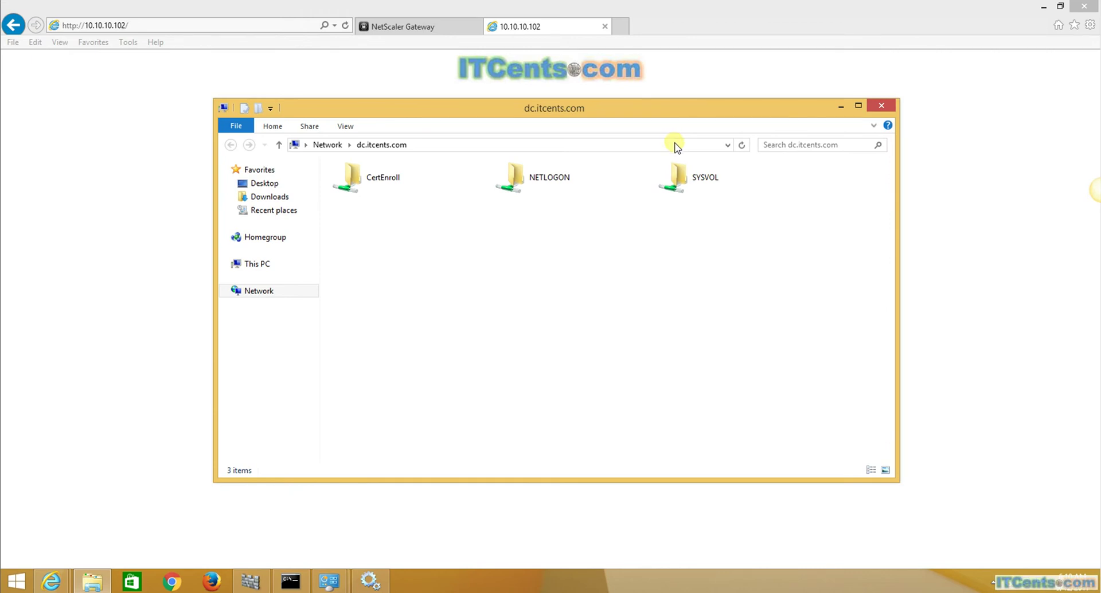
pyautogui.click(293, 586)
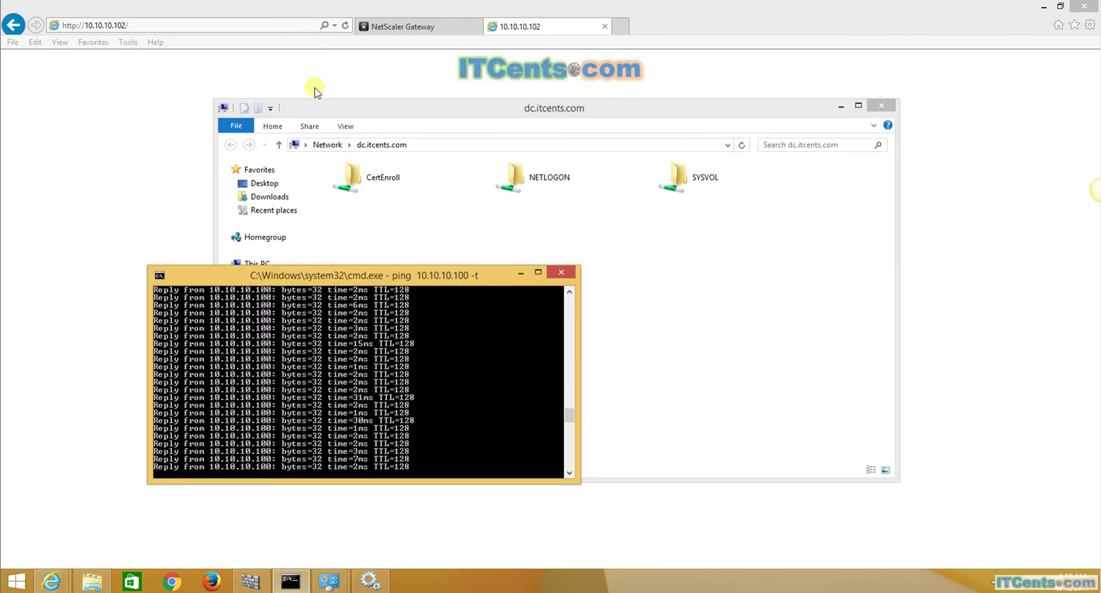
pyautogui.click(312, 111)
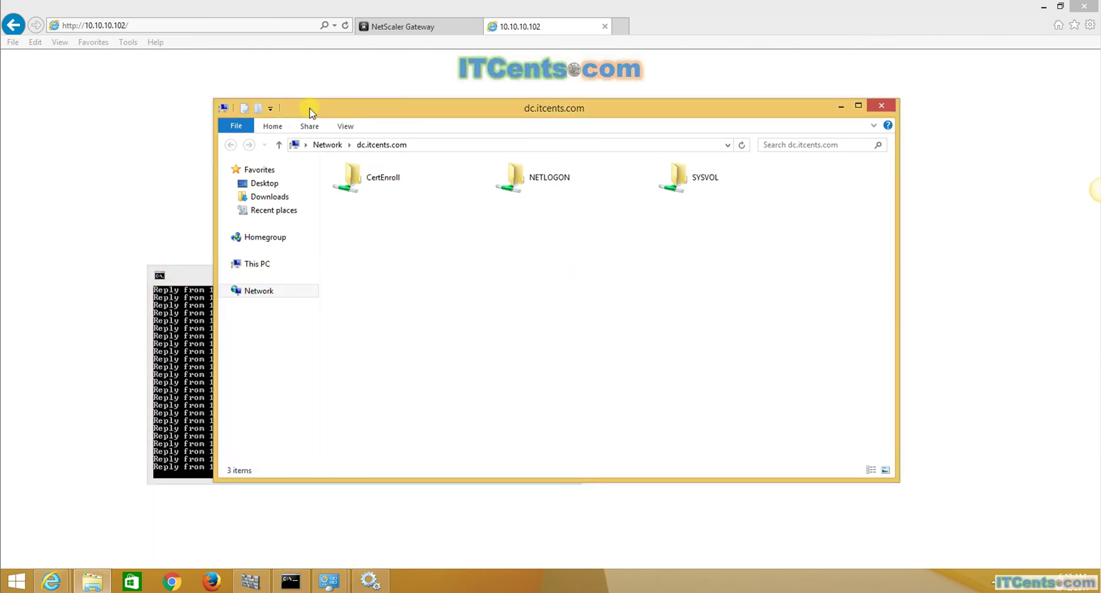